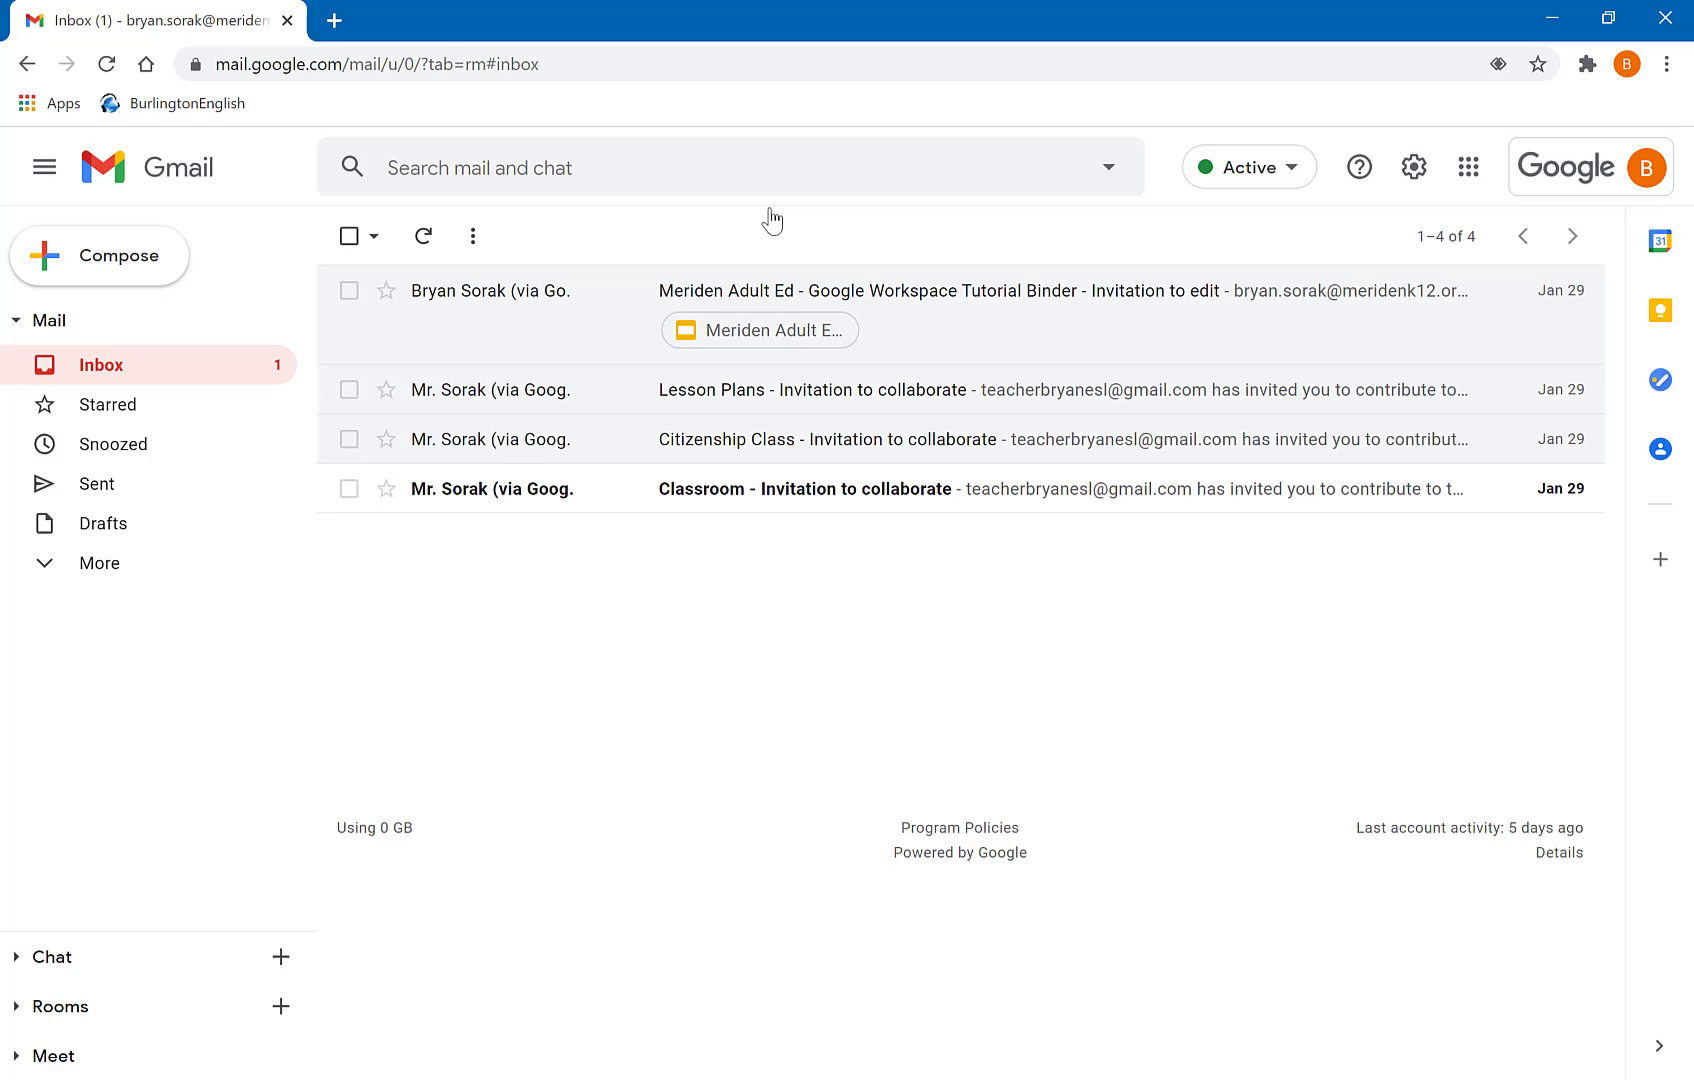
# - Open Gmail's full Settings page from the quick settings panel
pyautogui.click(1412, 178)
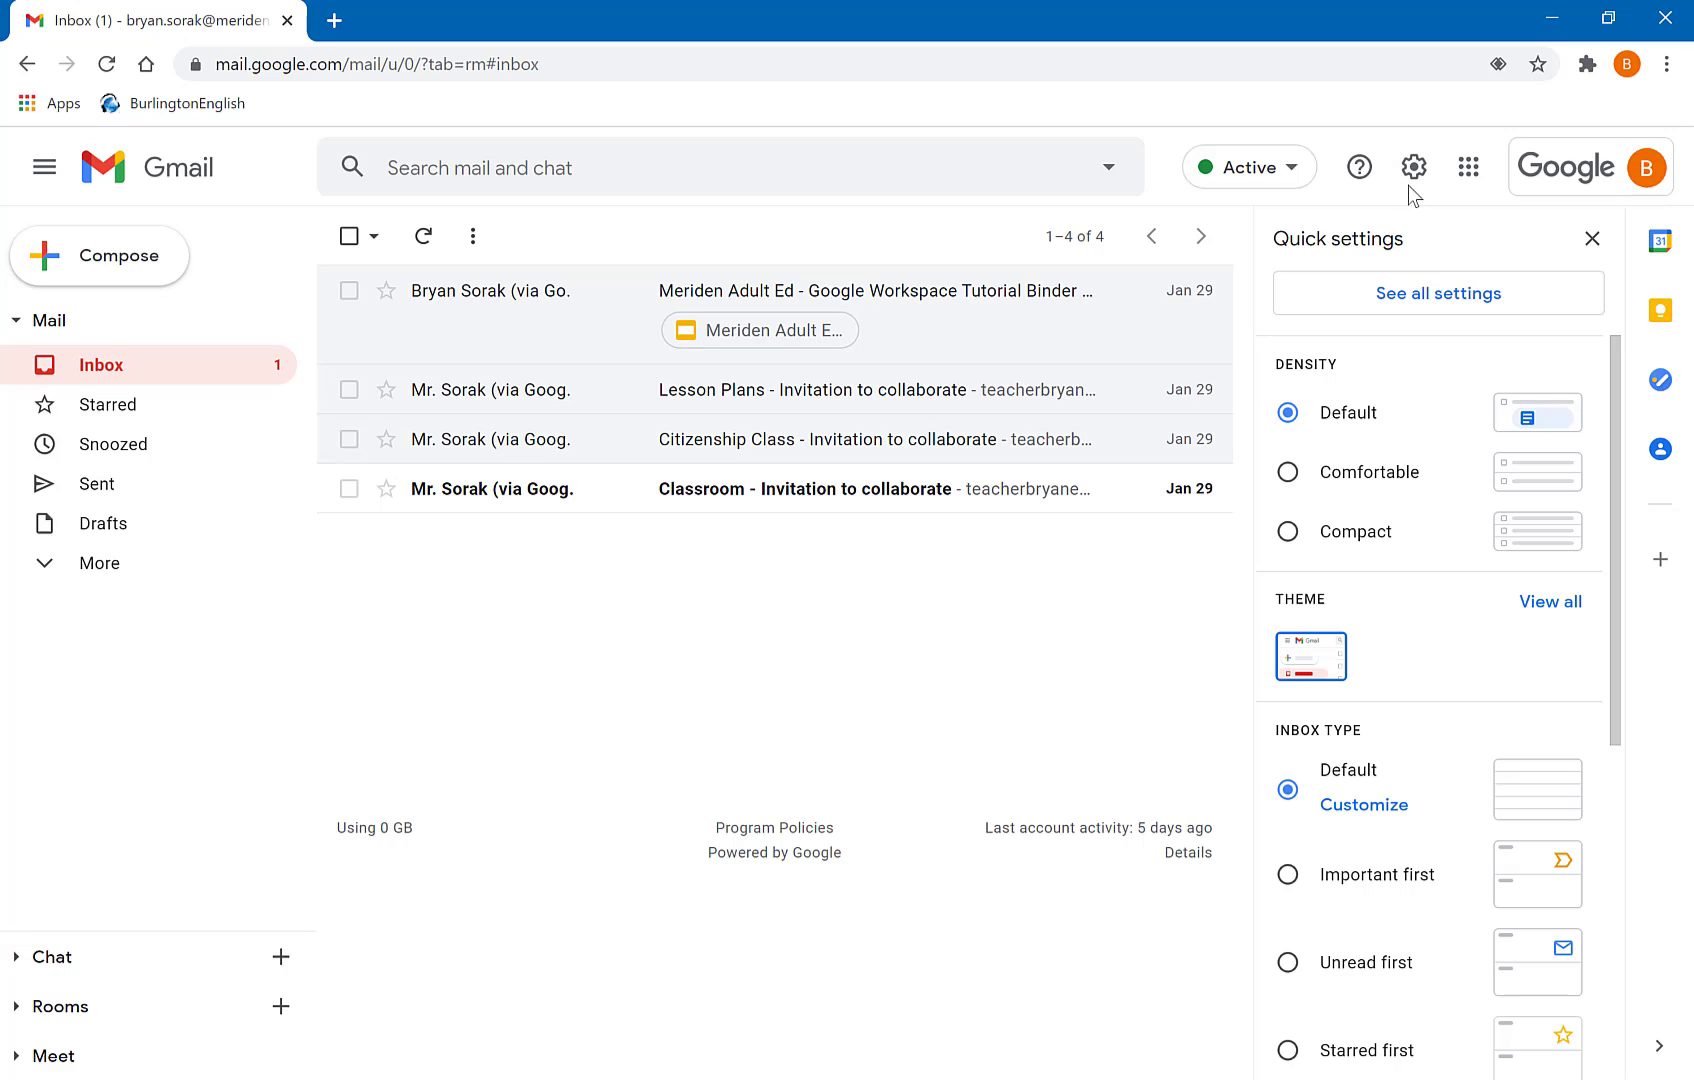
pyautogui.click(1414, 308)
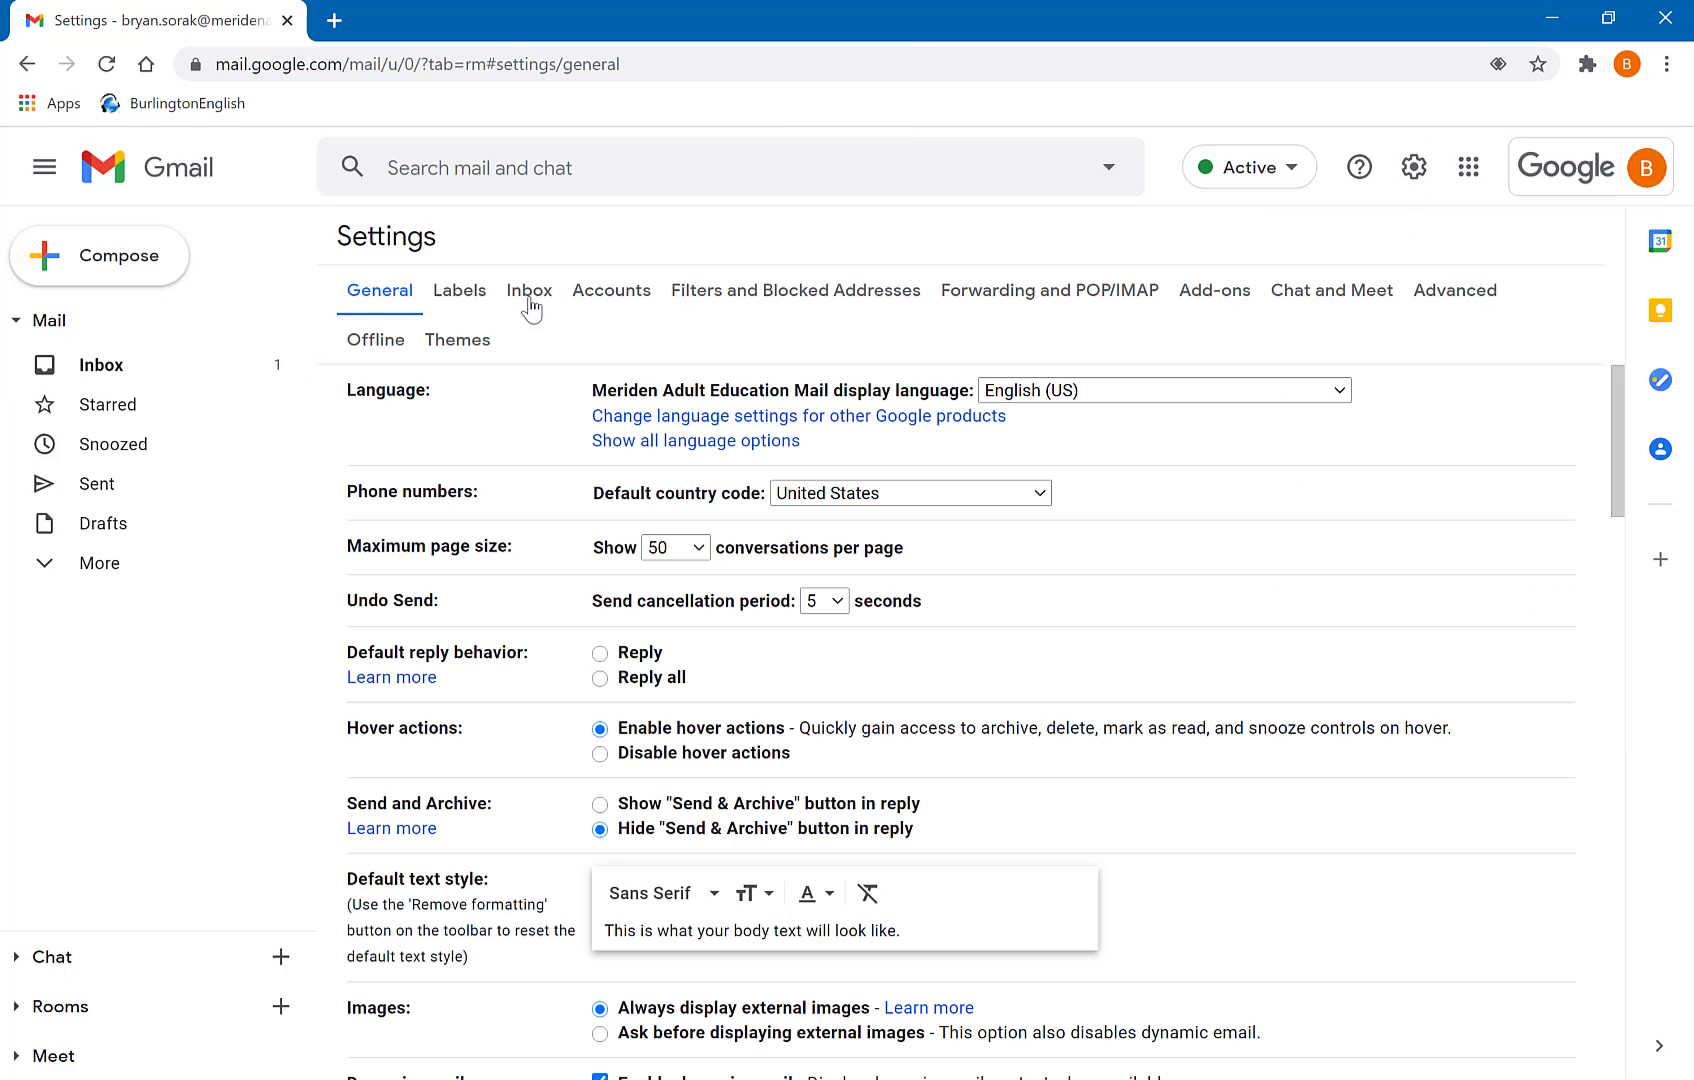
# - Create the Google Classroom and Google Drive labels in the Labels settings
pyautogui.click(460, 291)
pyautogui.scroll(-3, 556, 630)
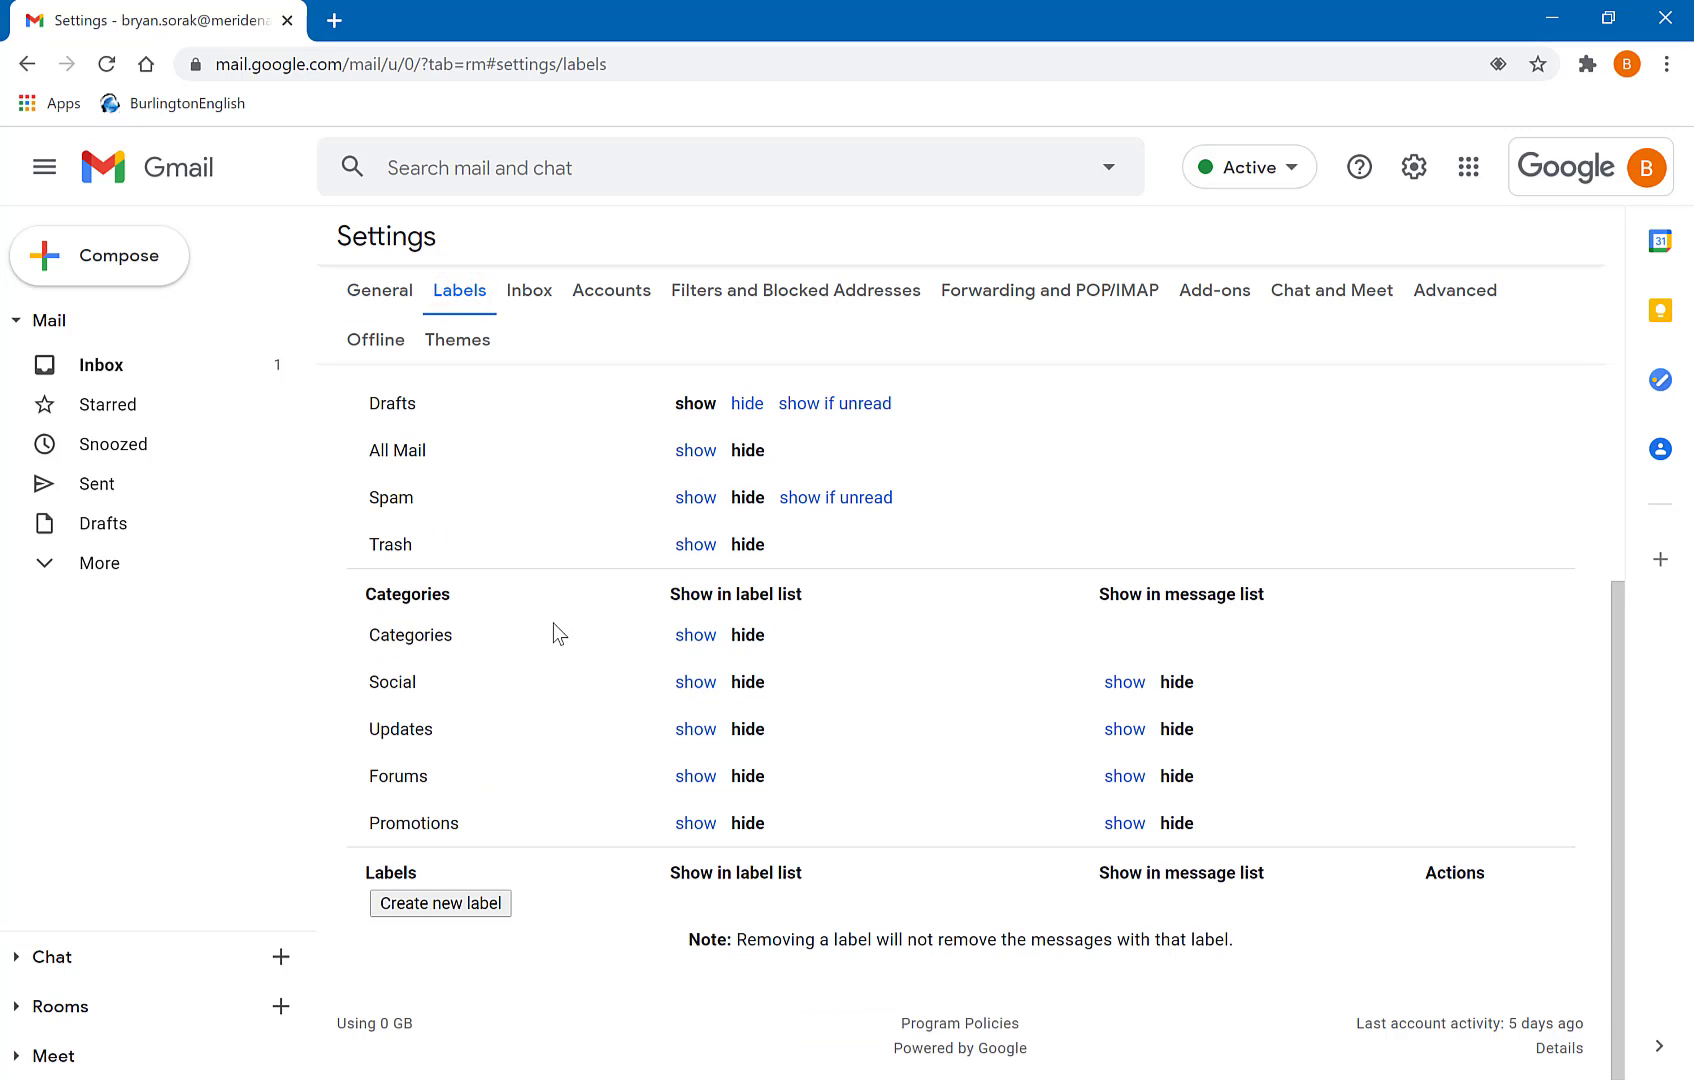
pyautogui.click(441, 902)
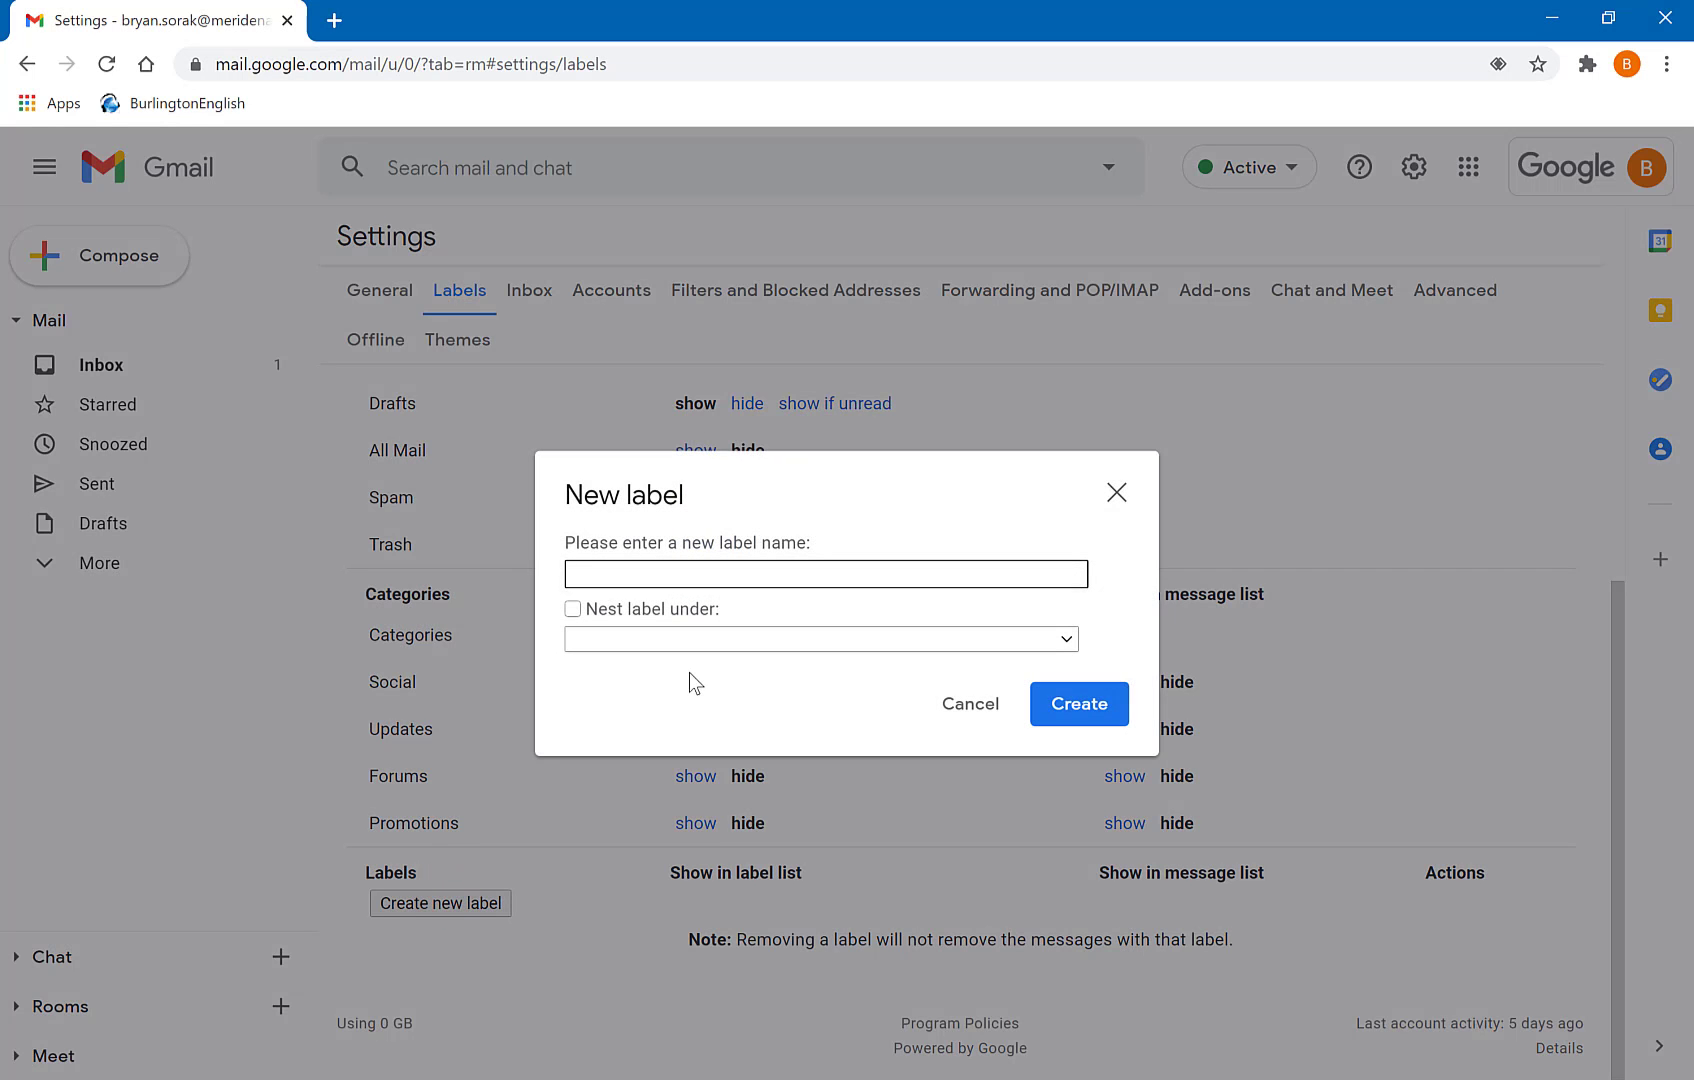
pyautogui.write('Google Classroom')
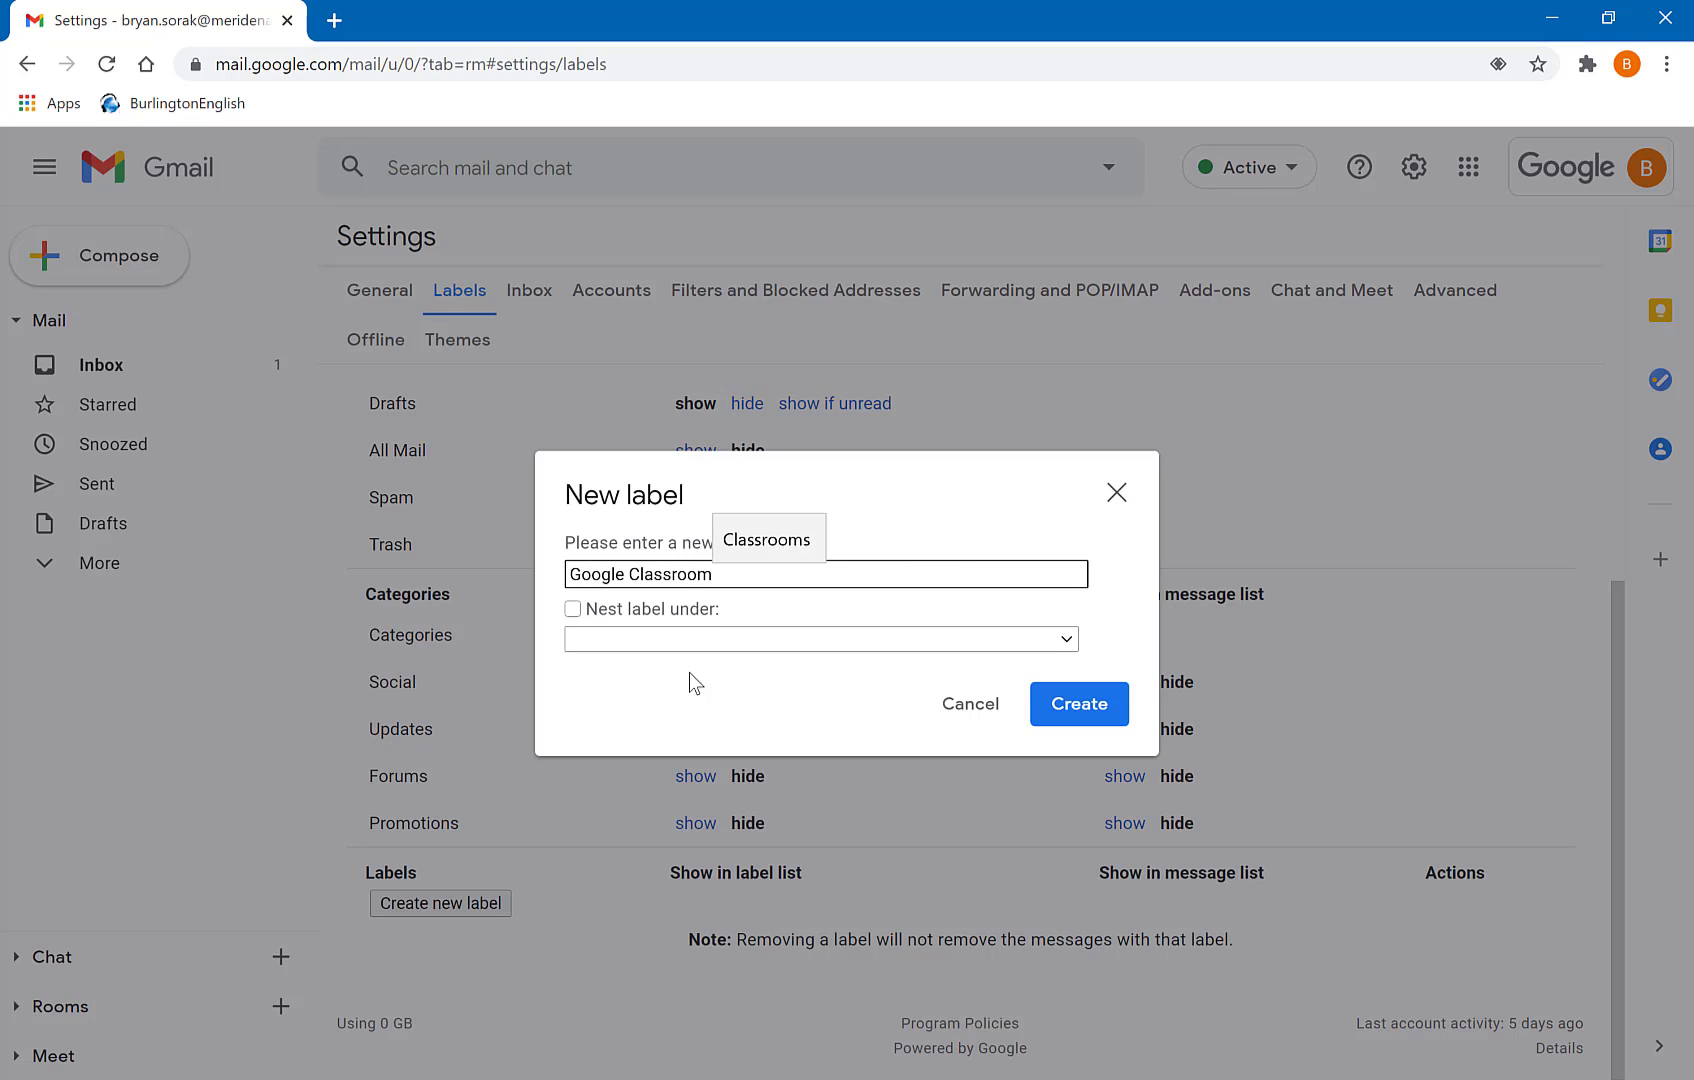
pyautogui.click(1112, 698)
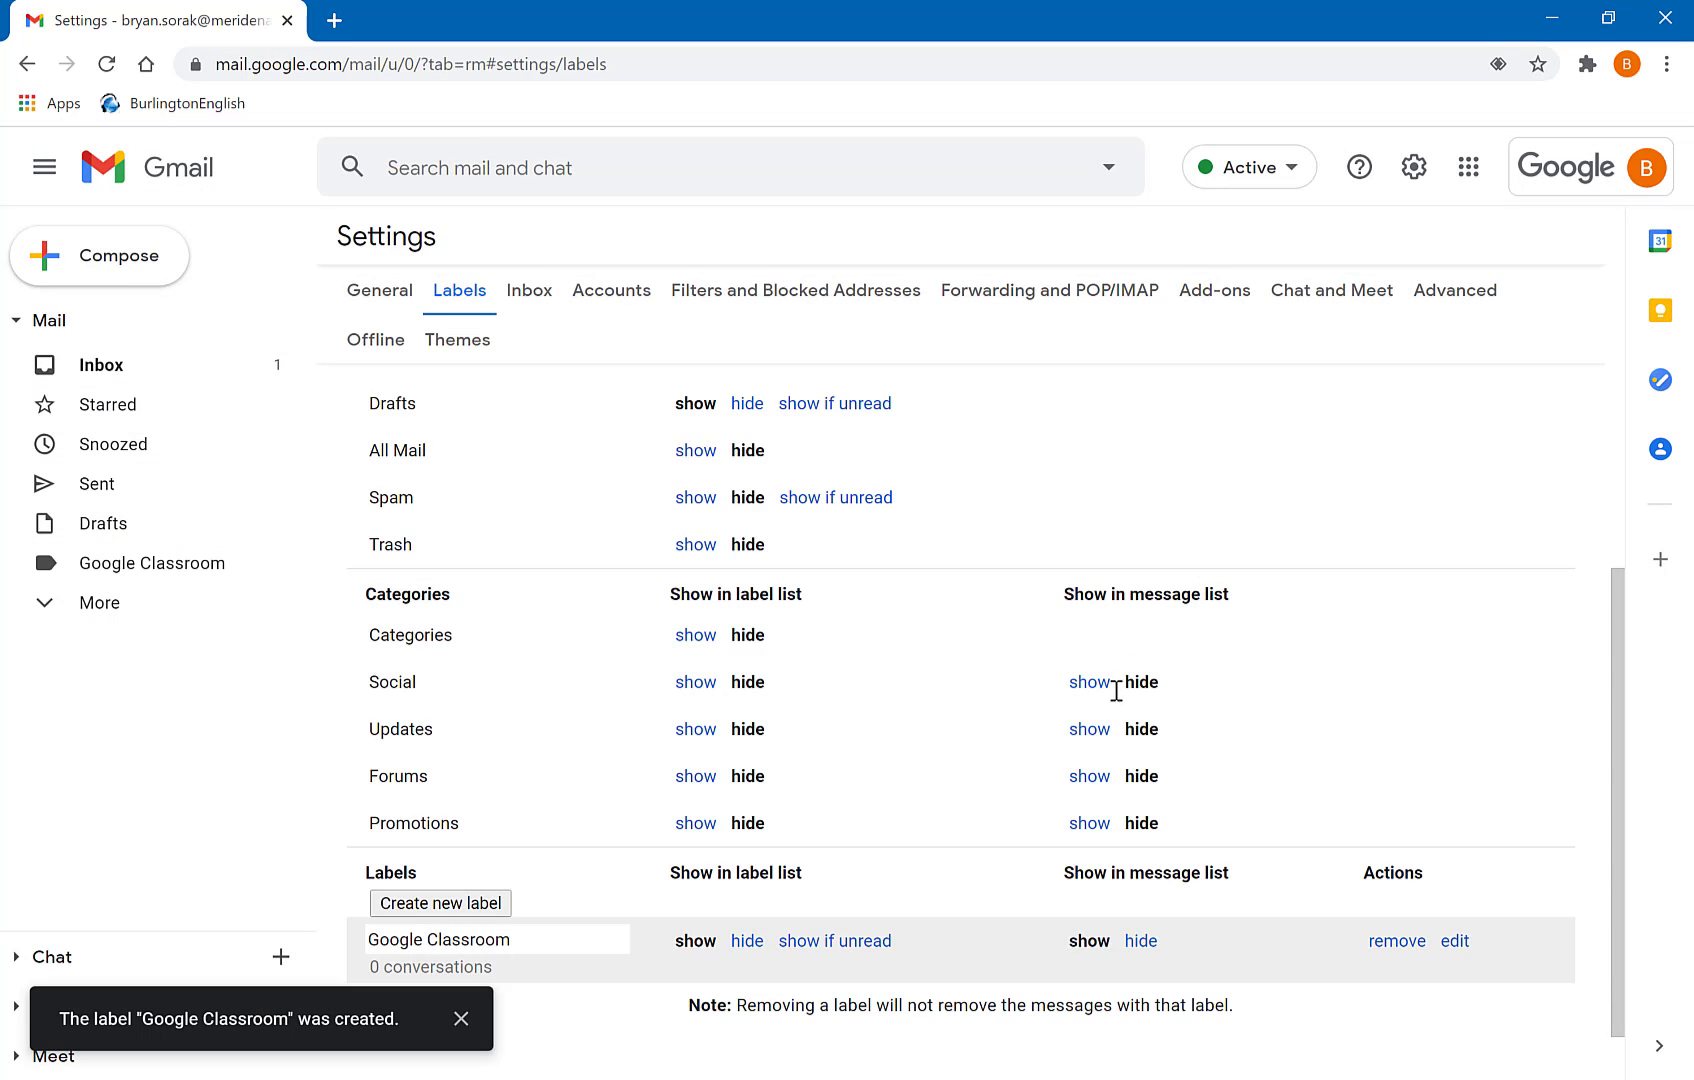
pyautogui.click(500, 904)
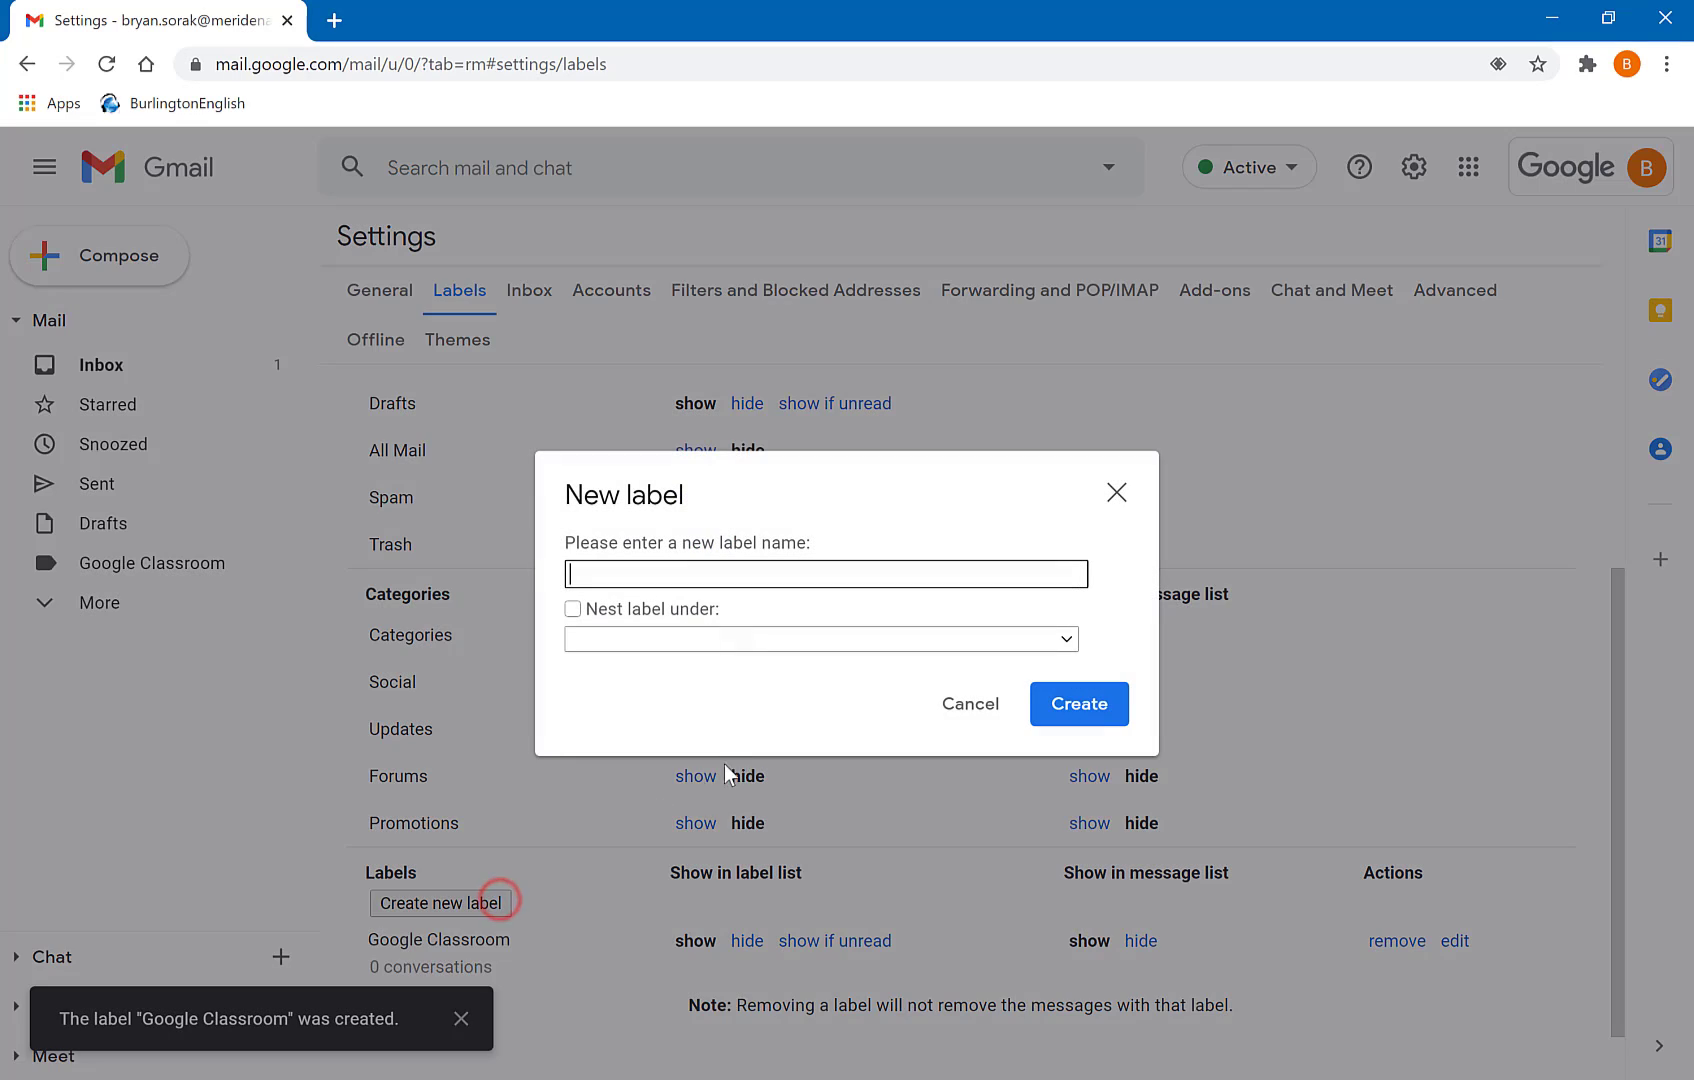
pyautogui.write('Google Drive')
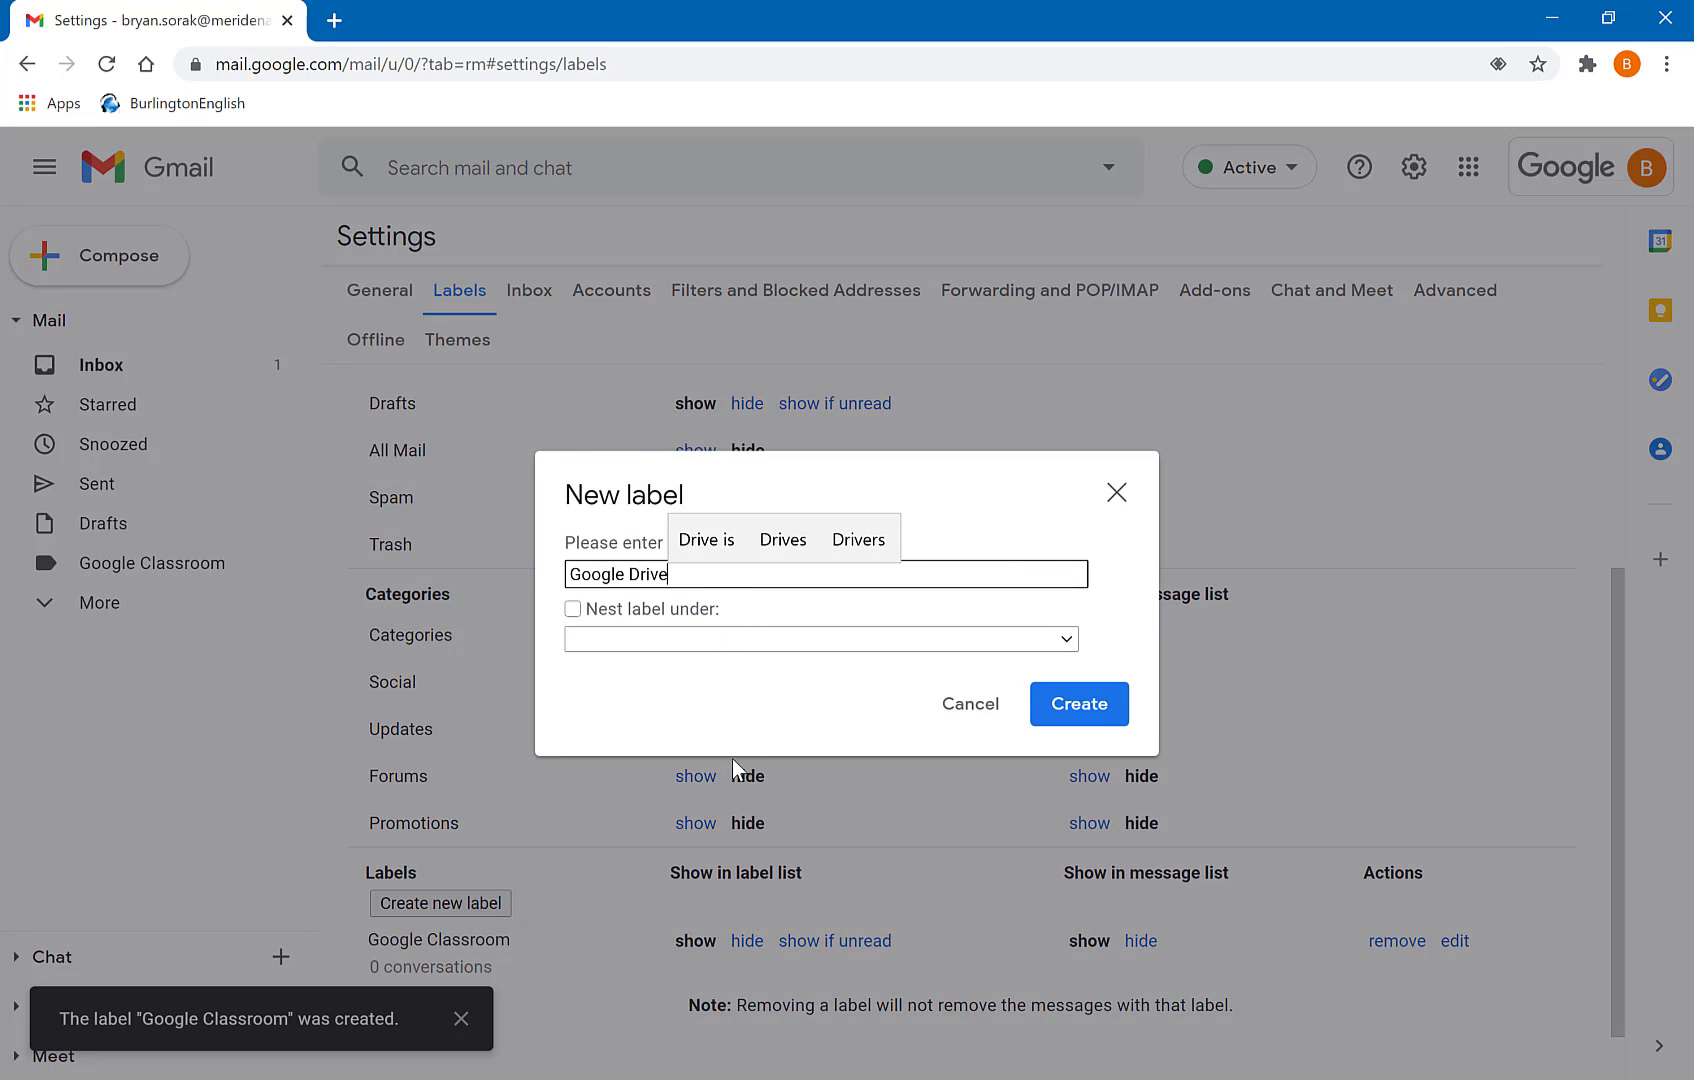
pyautogui.click(1085, 705)
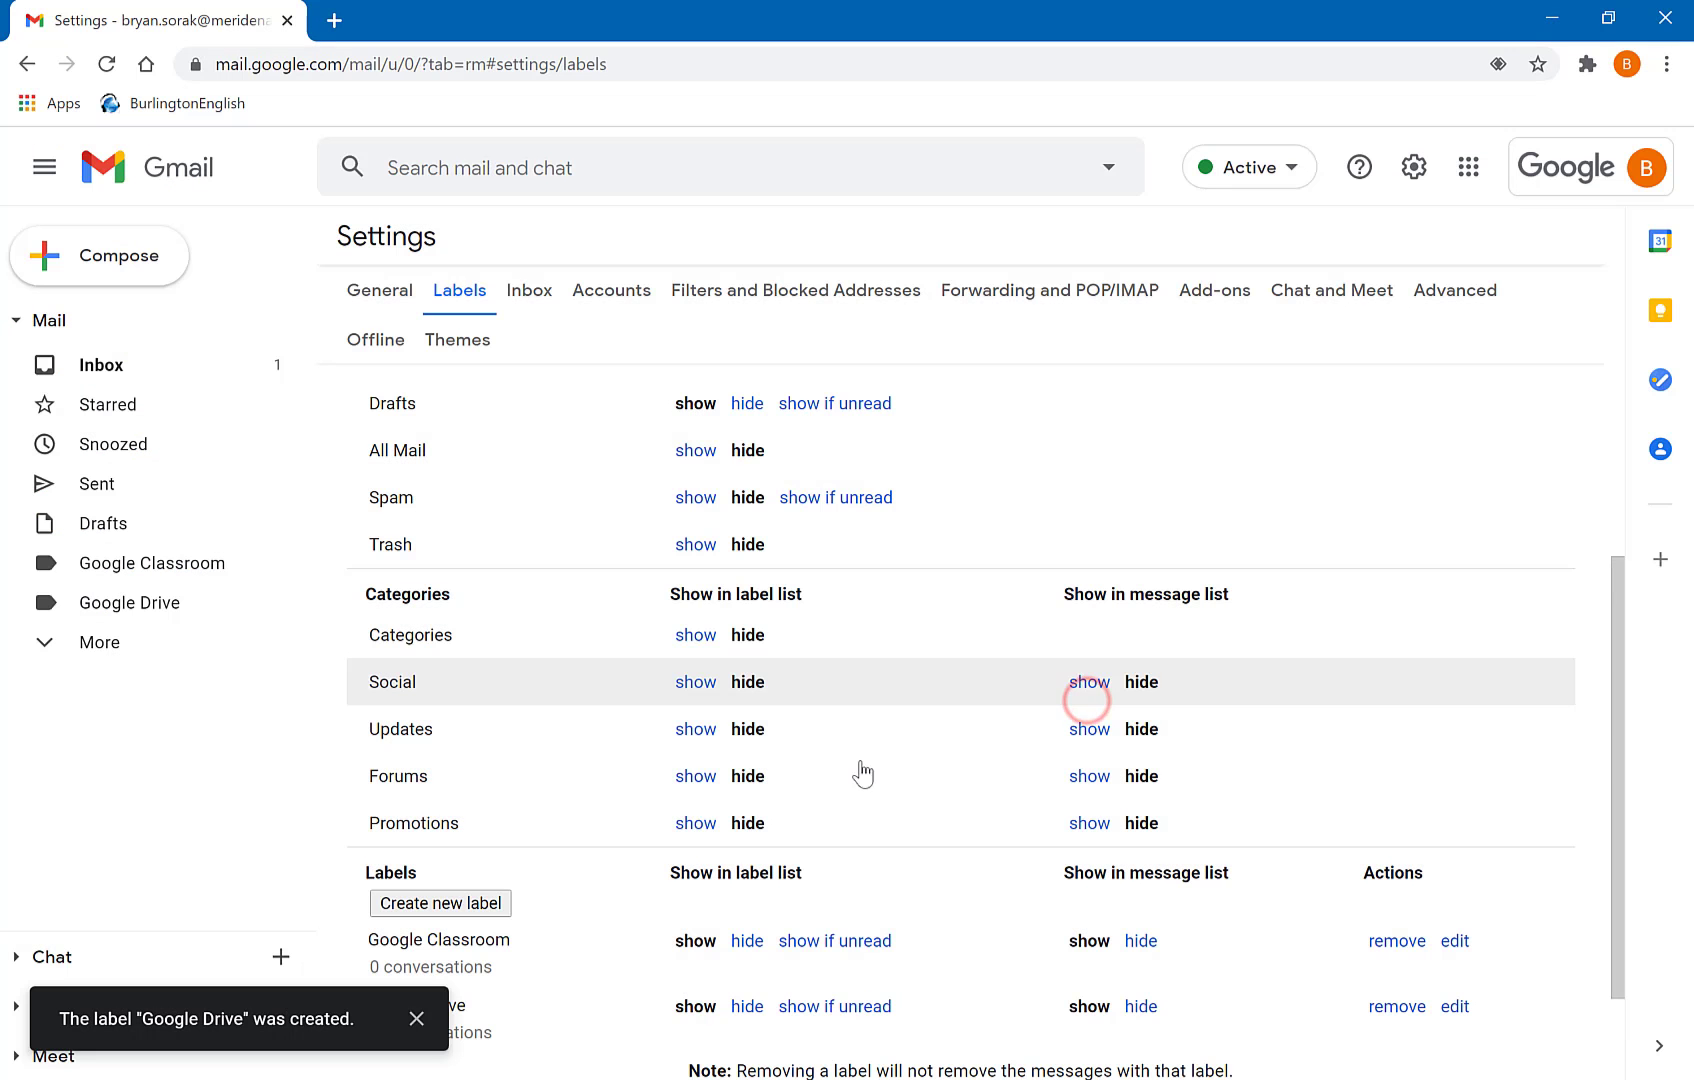
# - Add the Guidance and Teachers labels
pyautogui.scroll(-2, 680, 815)
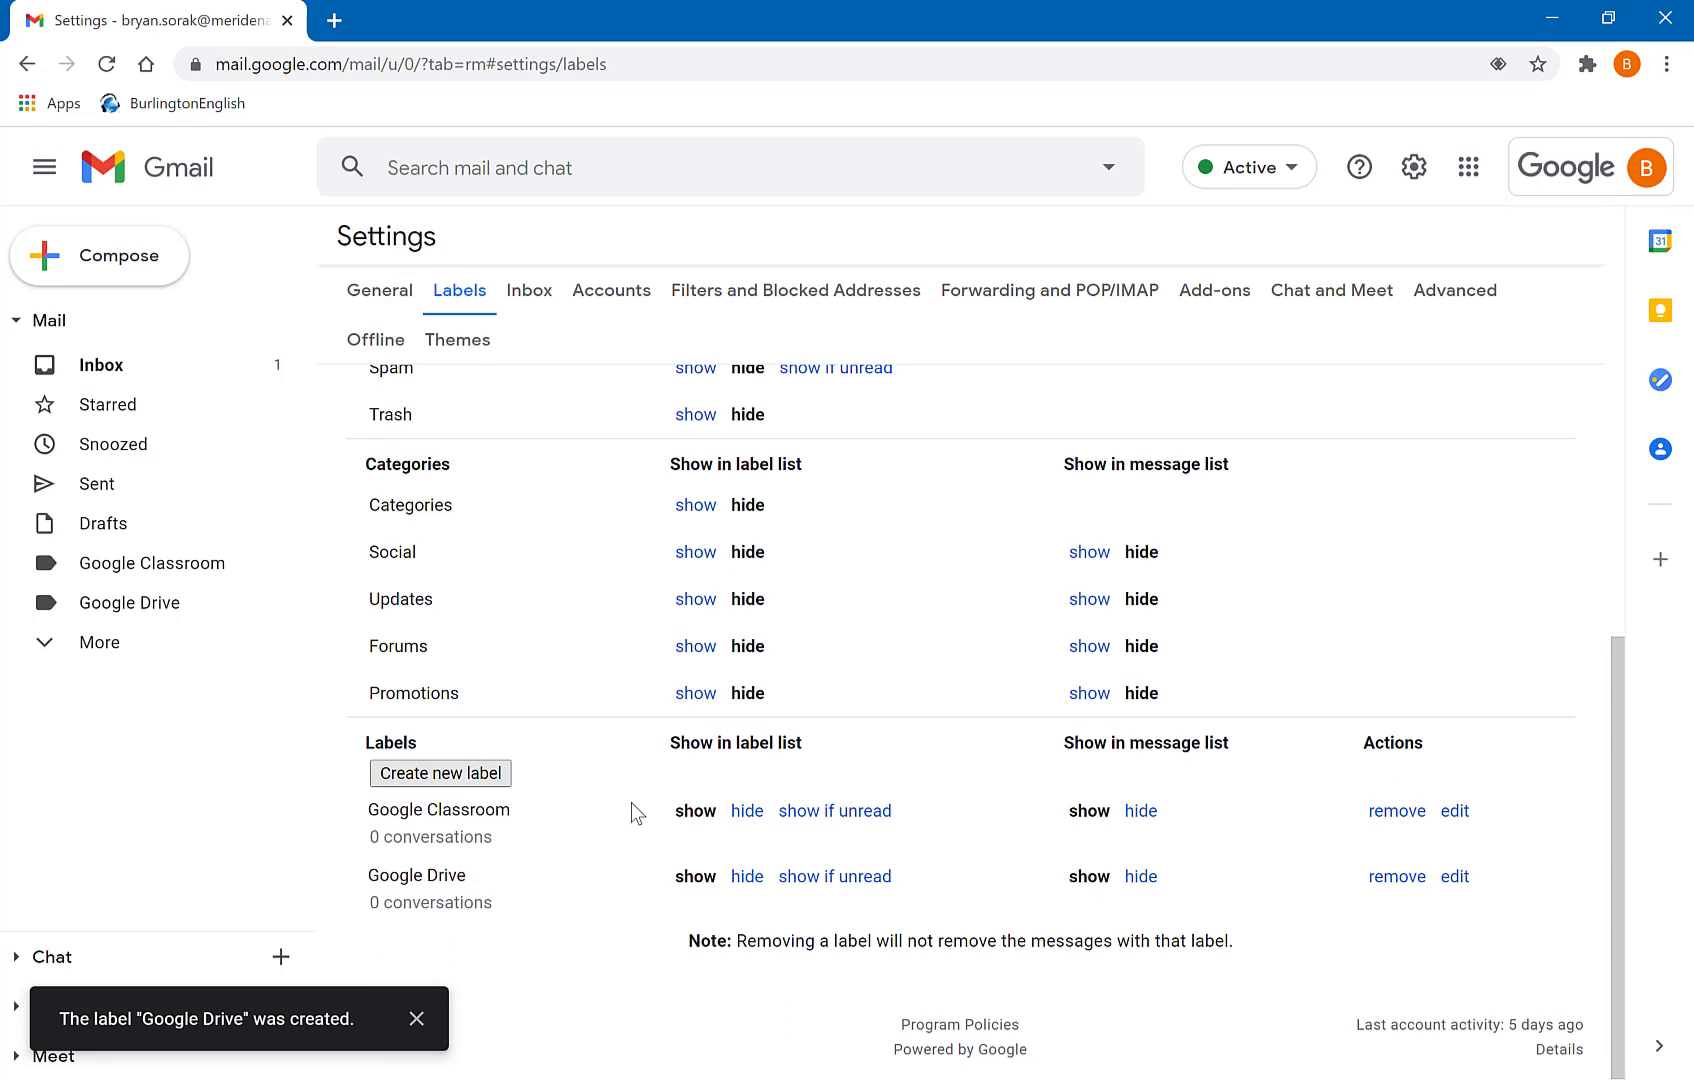
pyautogui.click(472, 773)
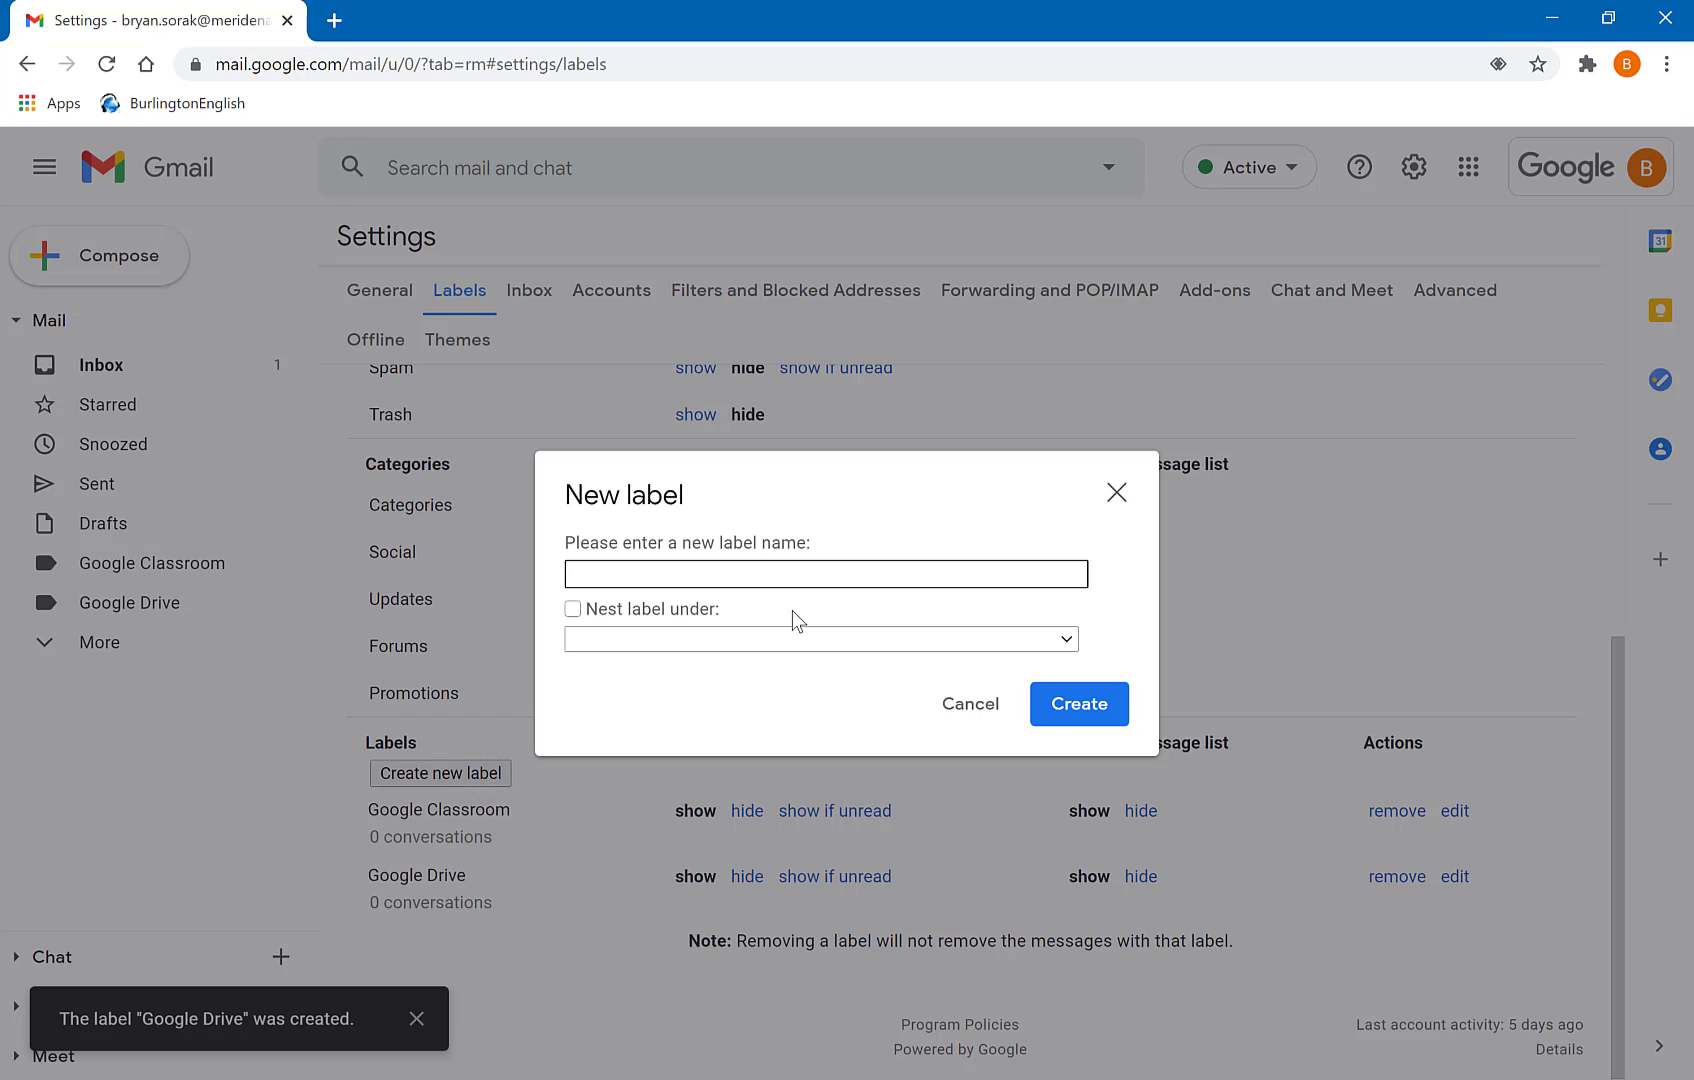
pyautogui.write('Guidance')
pyautogui.click(1083, 695)
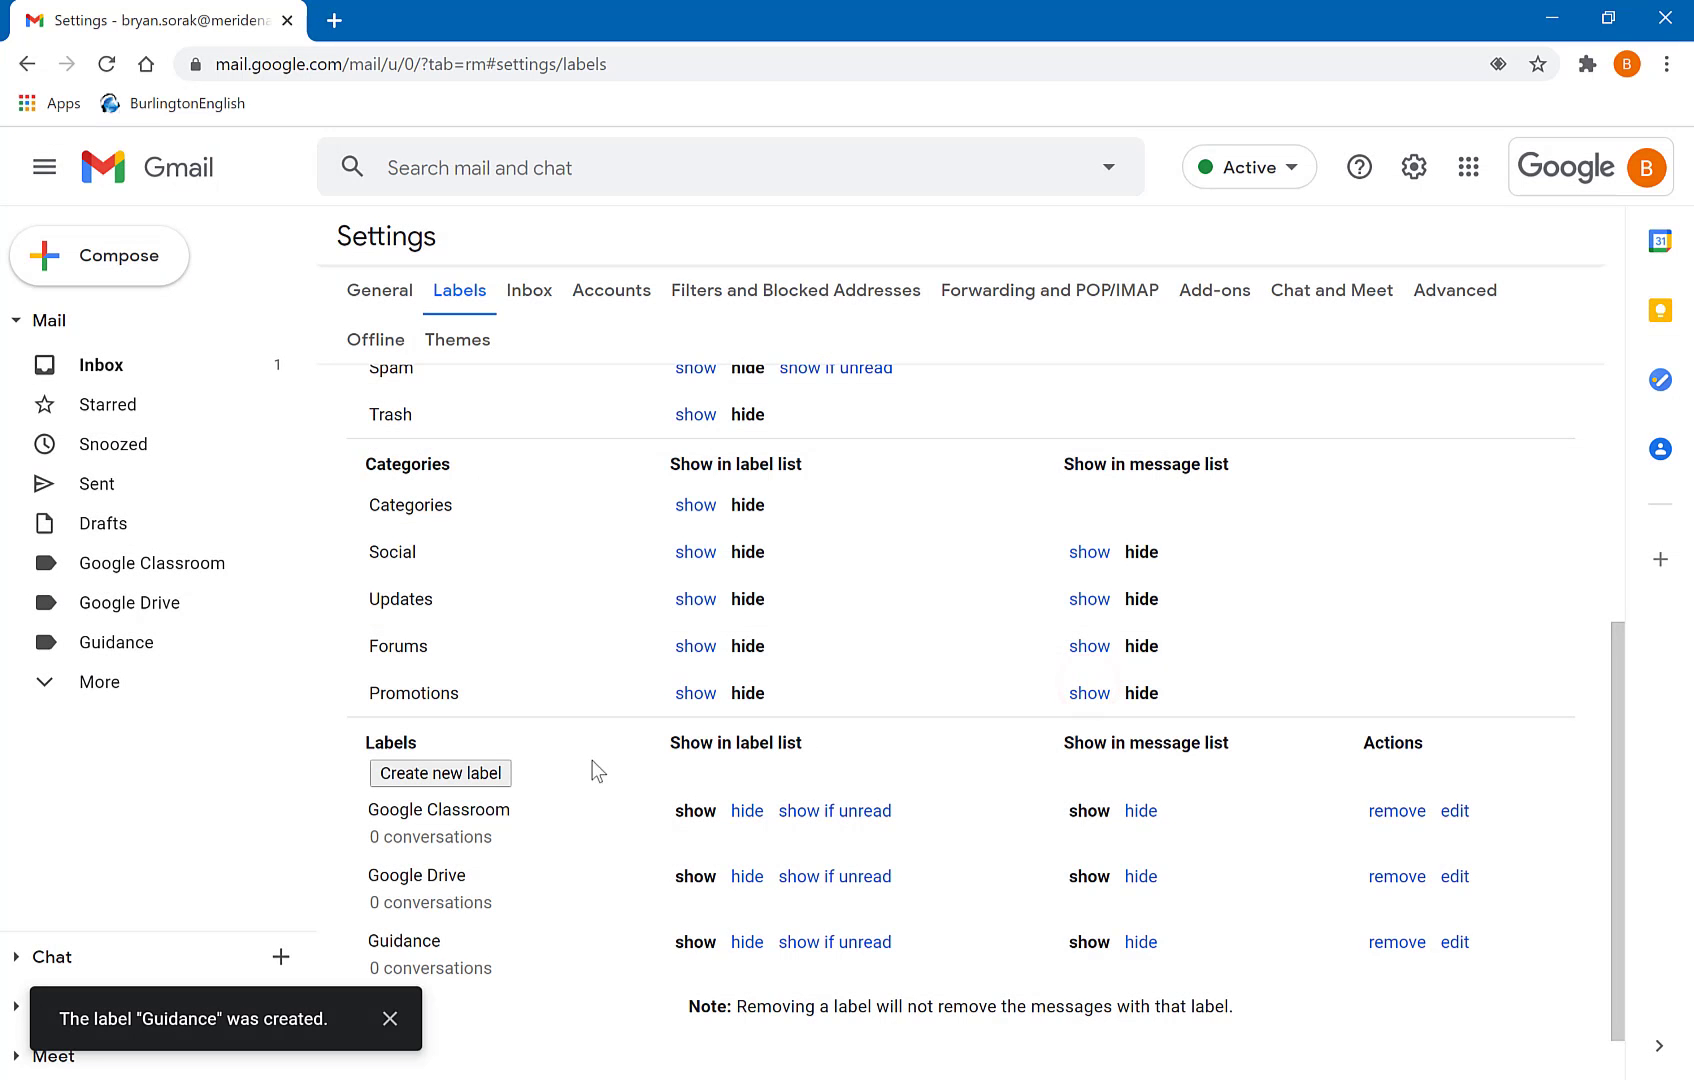
pyautogui.click(465, 778)
pyautogui.write('Teachers')
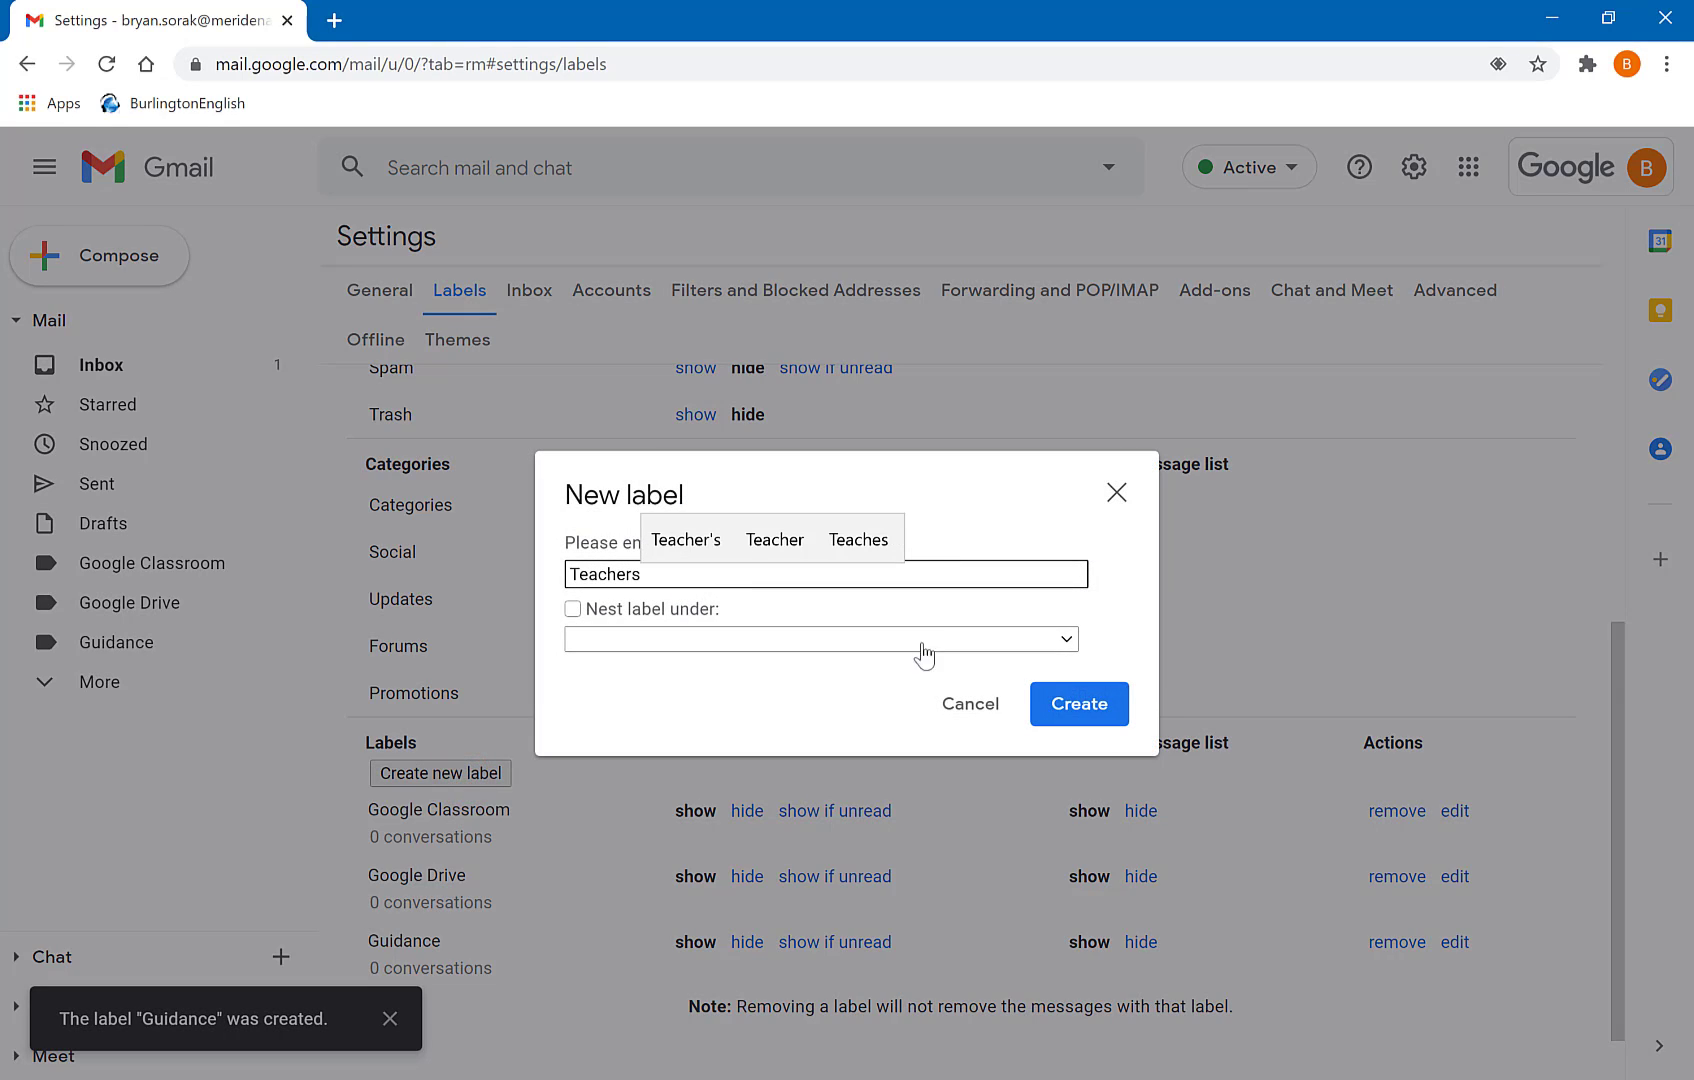
pyautogui.click(1108, 711)
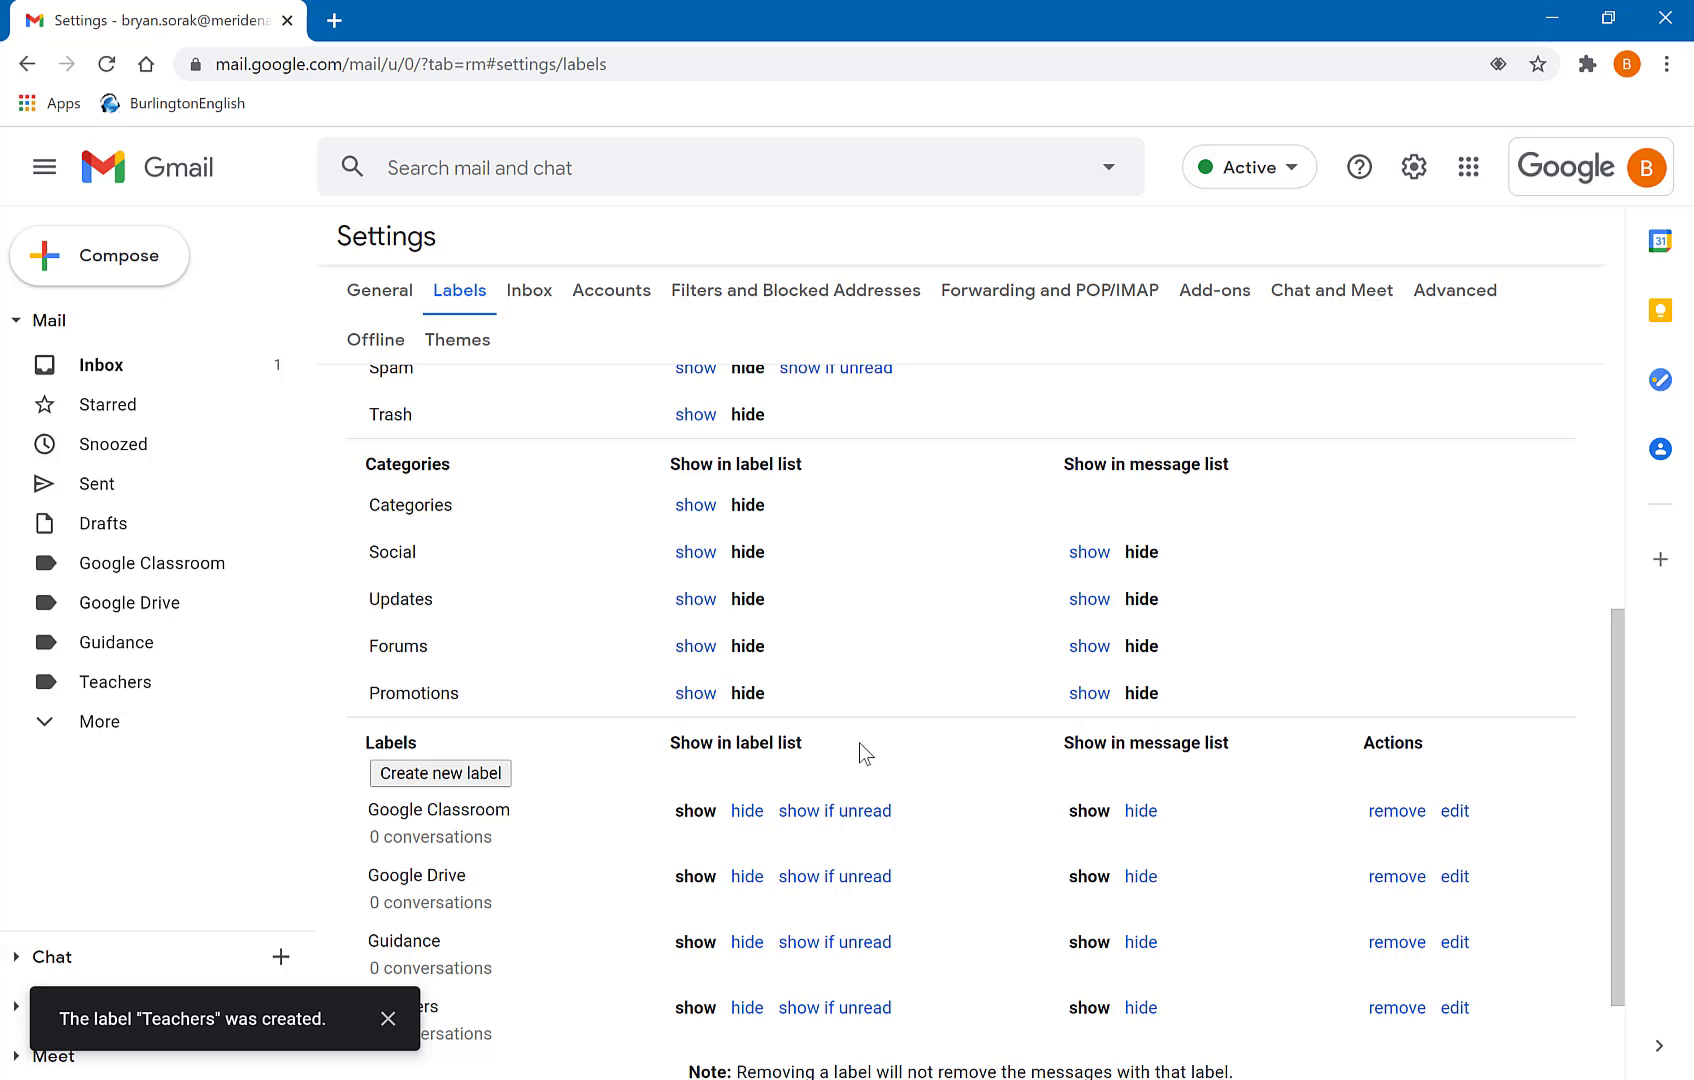
pyautogui.scroll(-2, 860, 750)
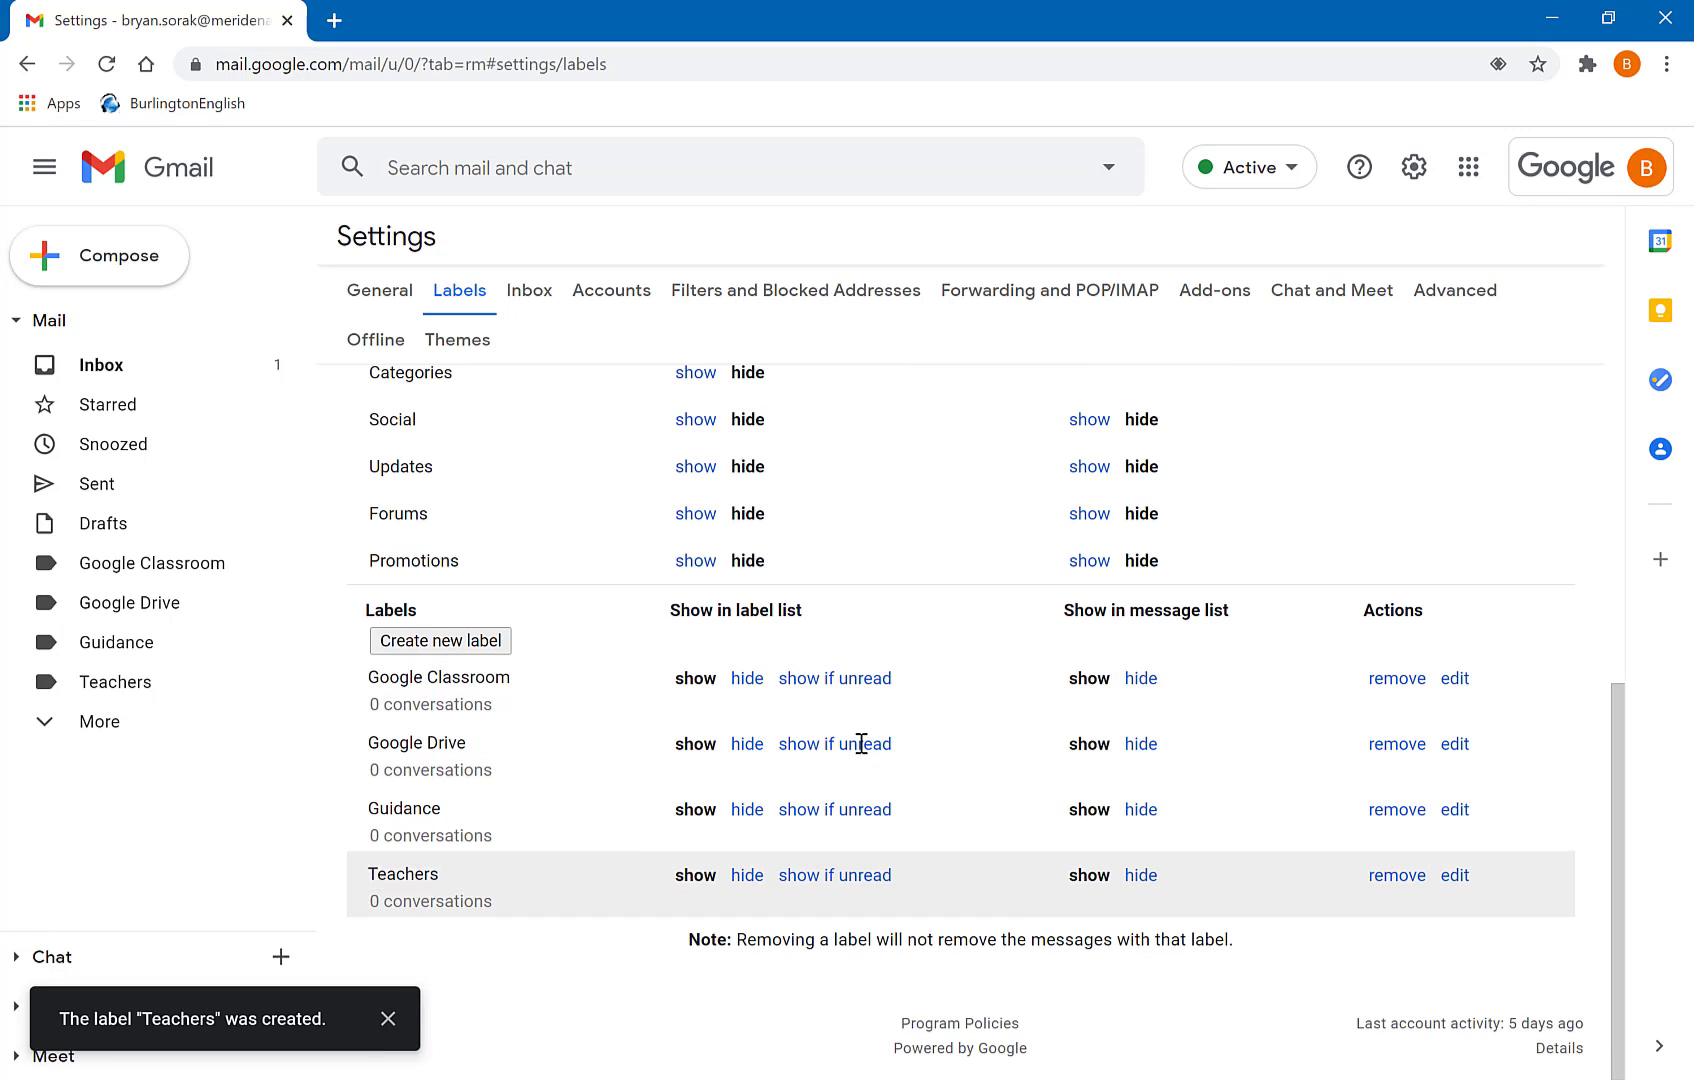
# - Filter mail from 'google classroom' to skip the Inbox, get the Google Classroom label and never go to Spam, including existing conversations
pyautogui.click(737, 300)
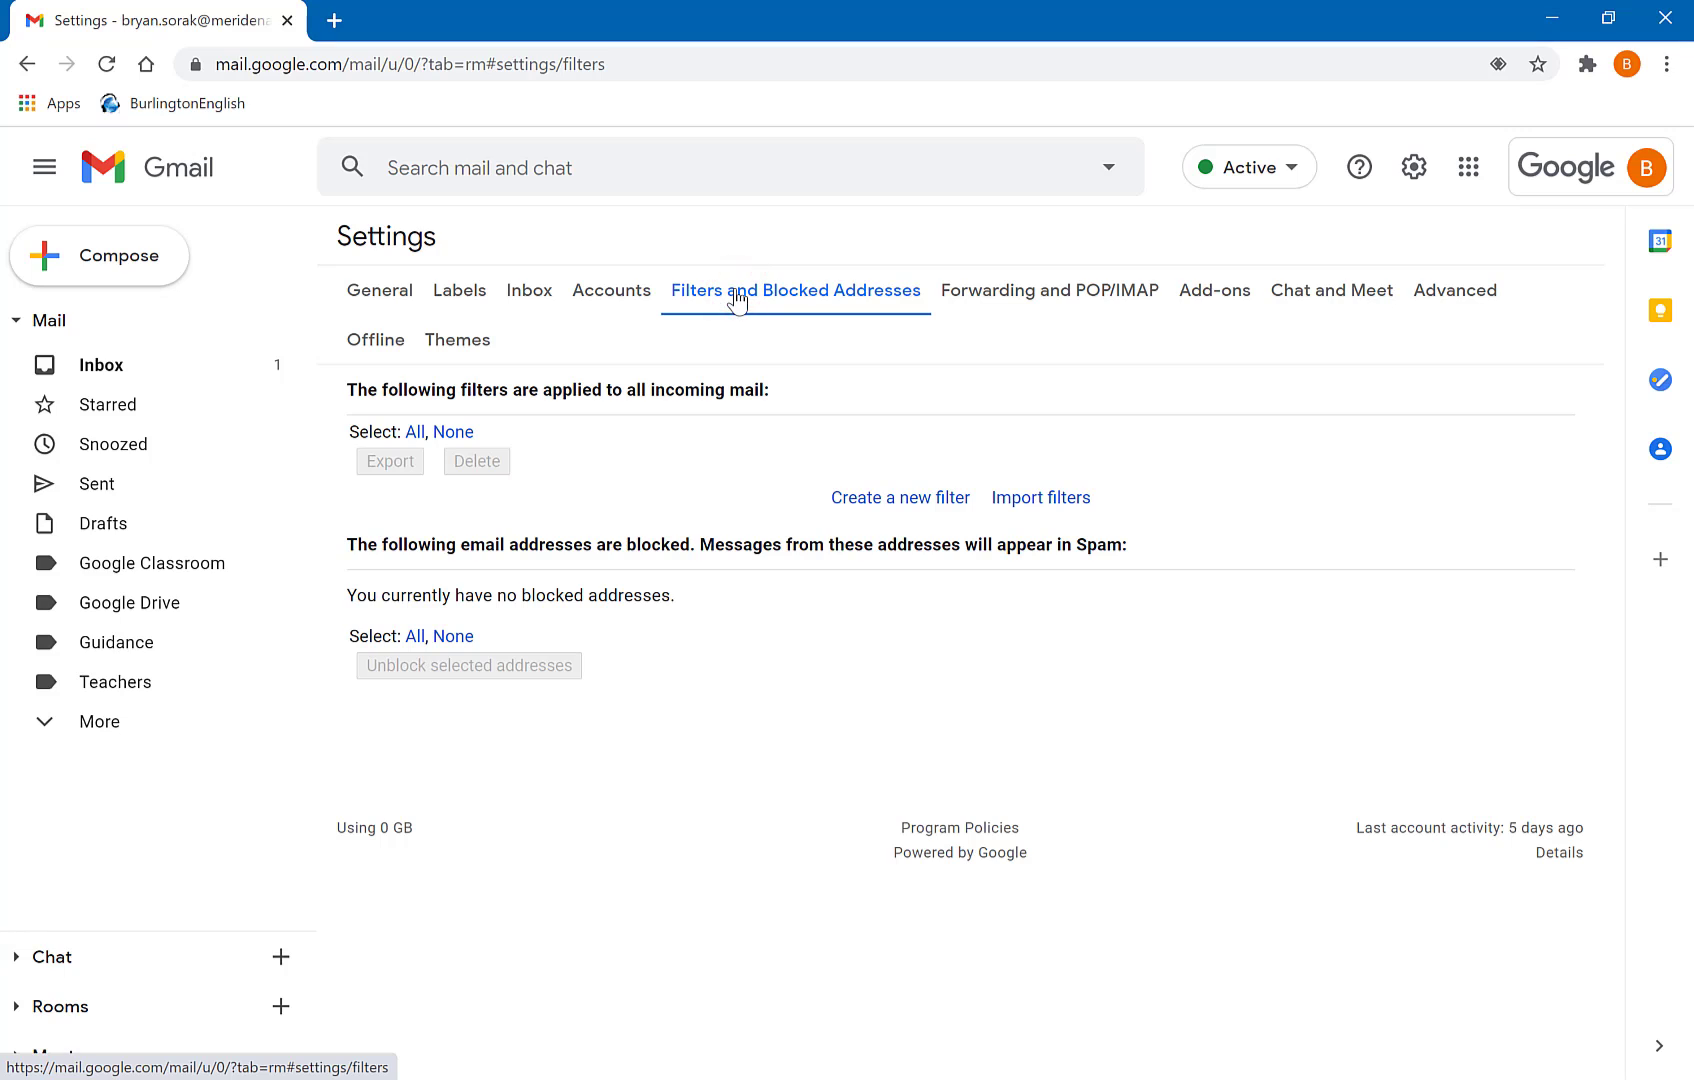
pyautogui.click(858, 500)
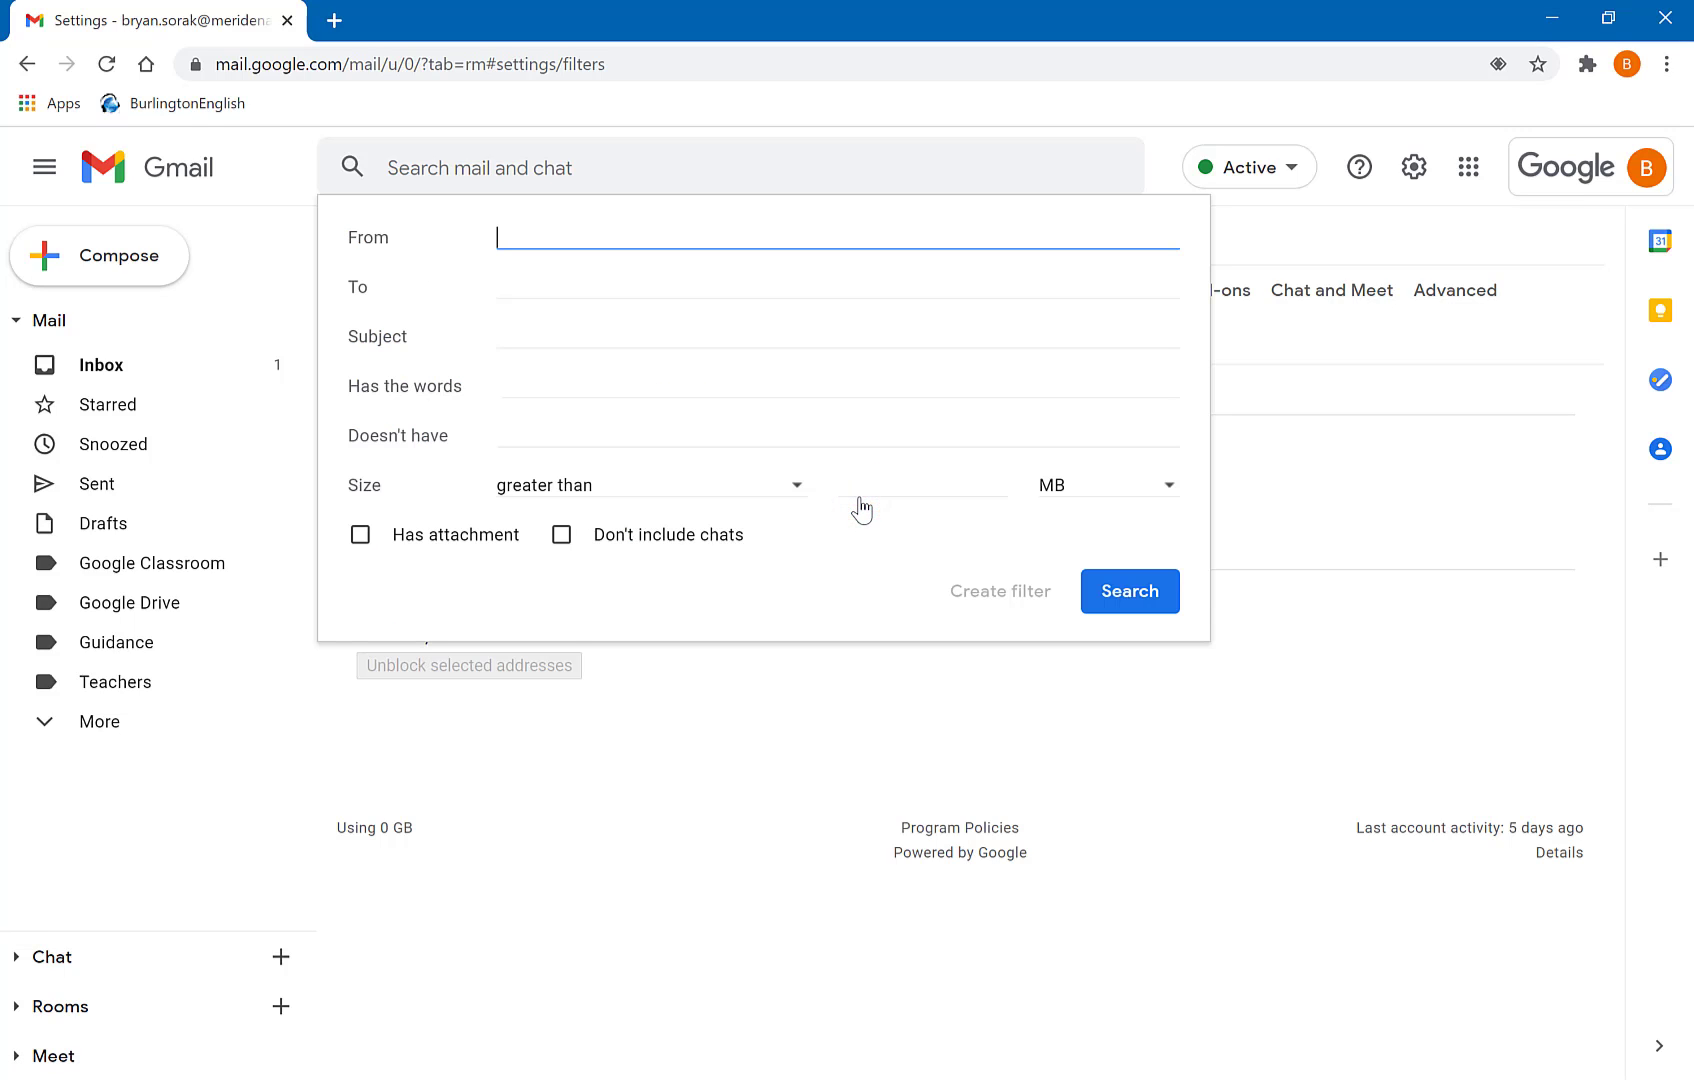
pyautogui.write('goog')
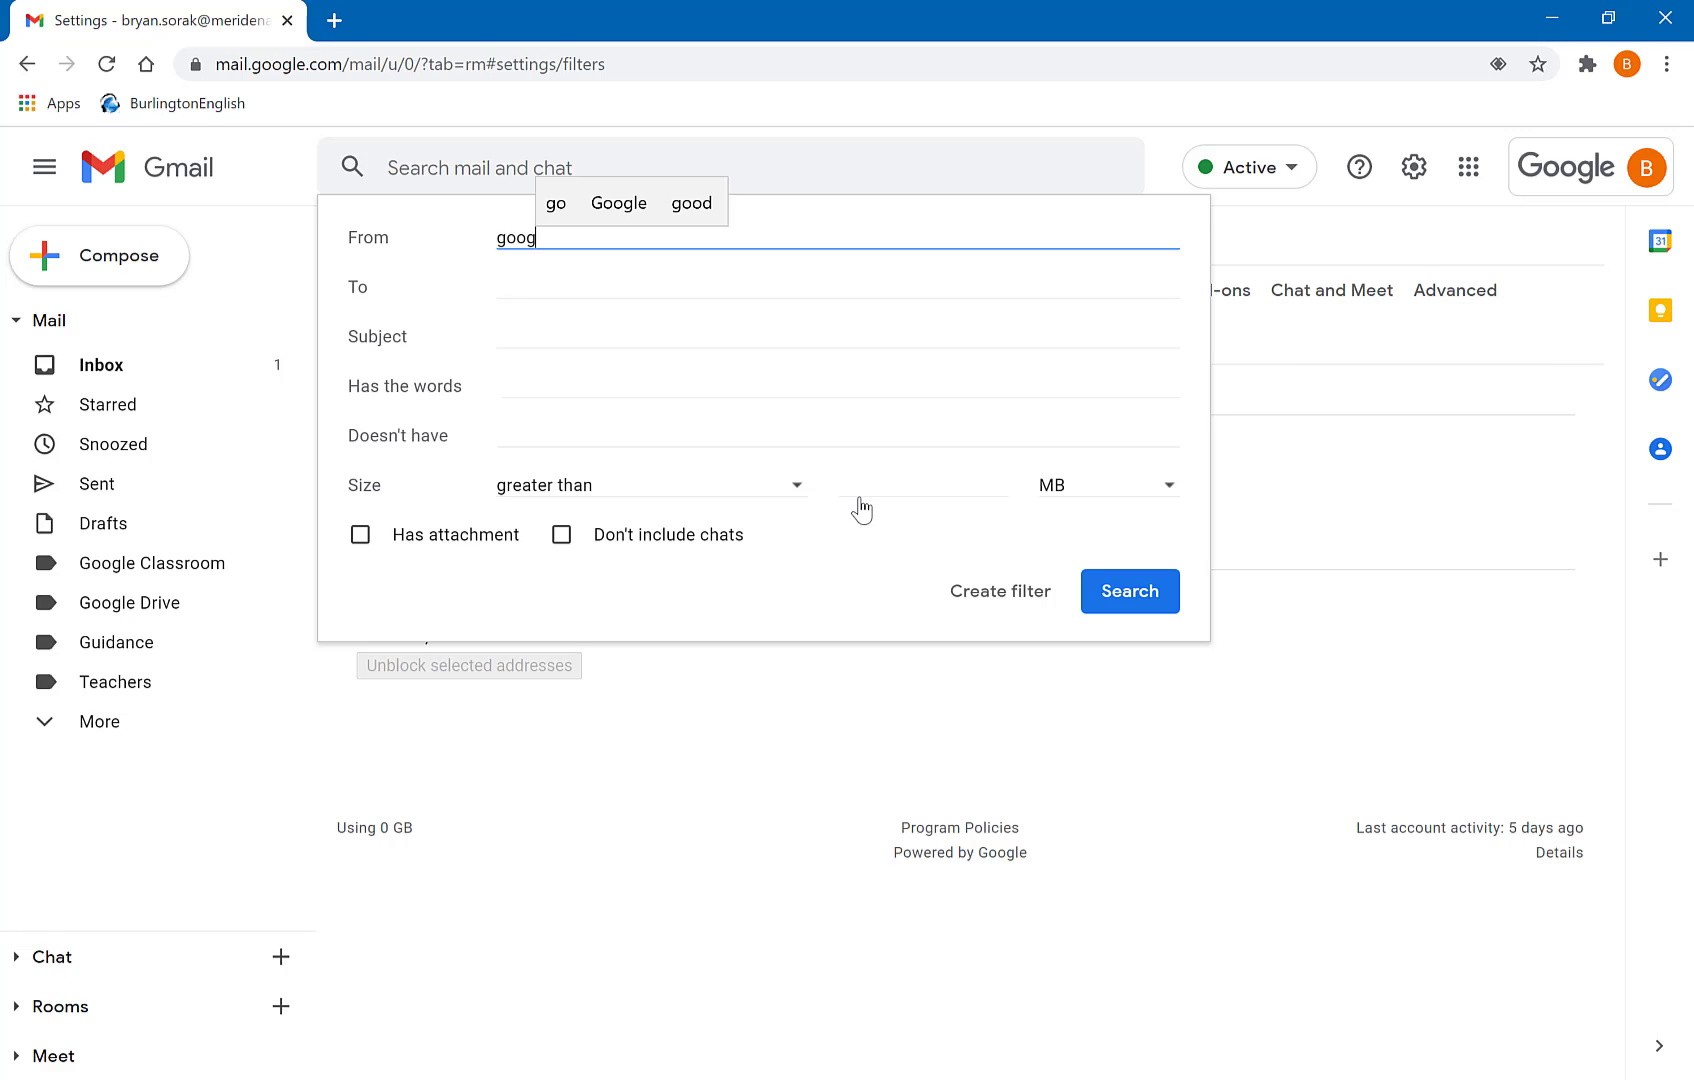
pyautogui.write('le classroom')
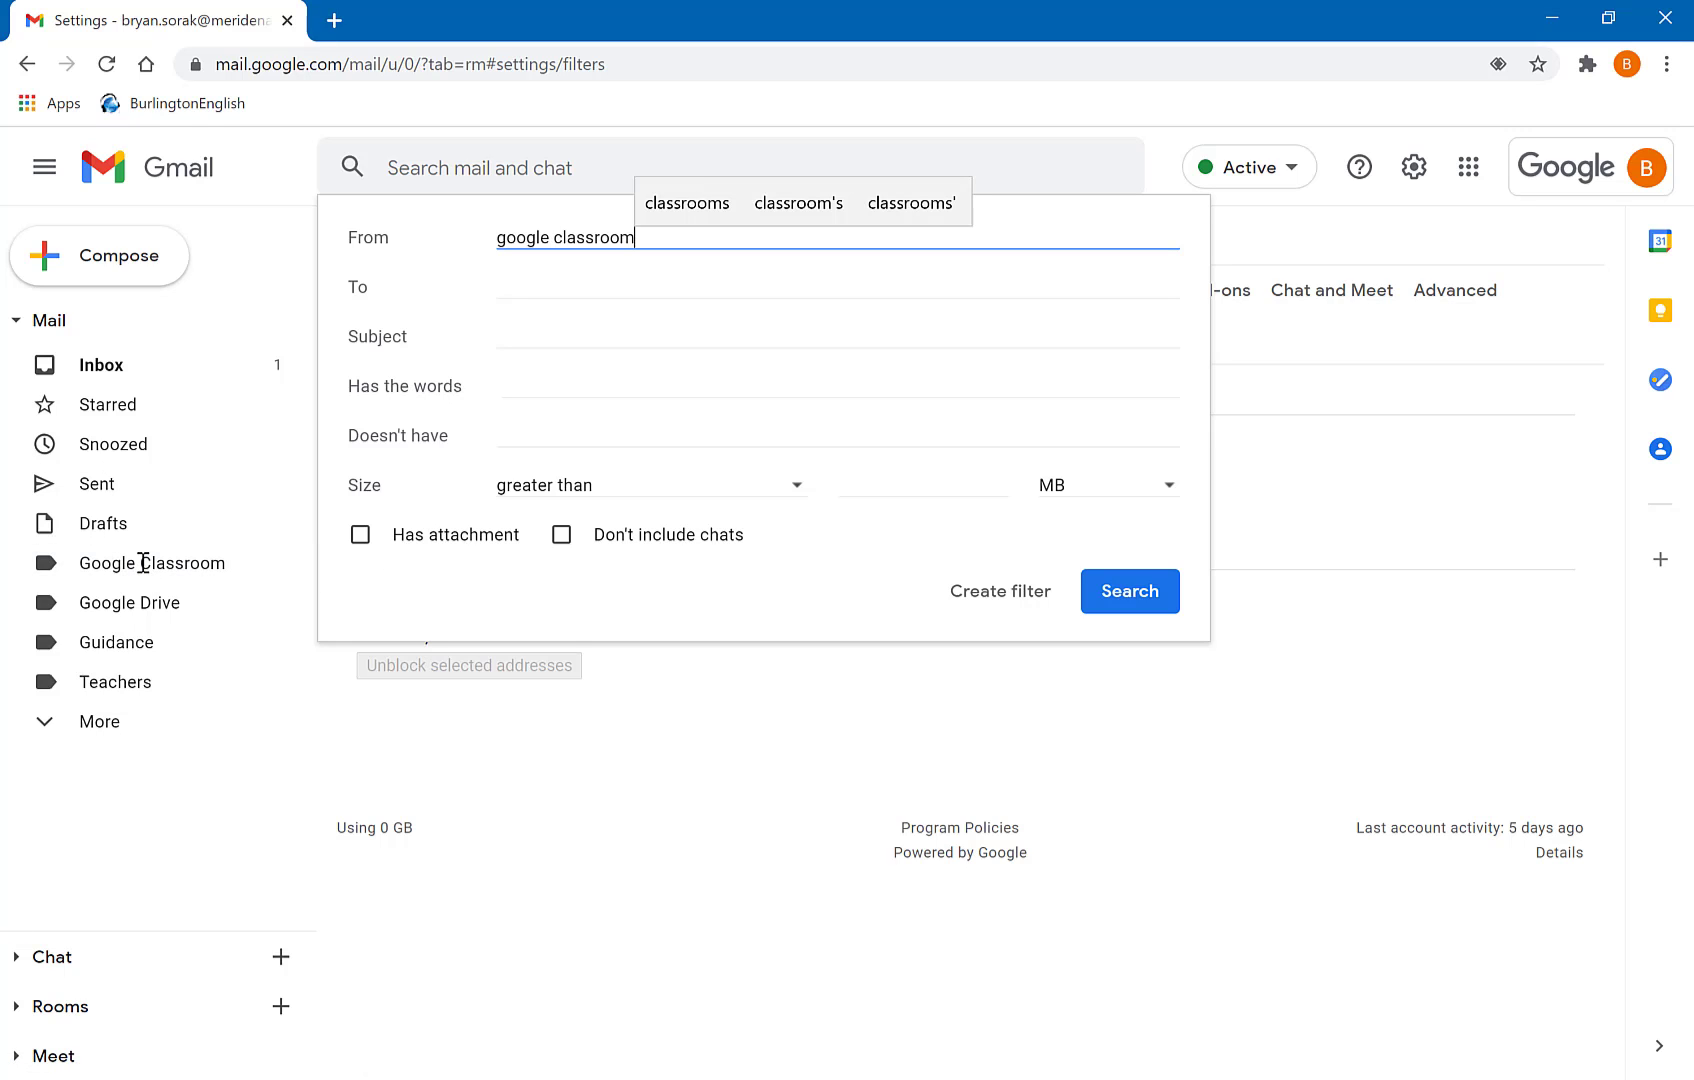
pyautogui.click(963, 607)
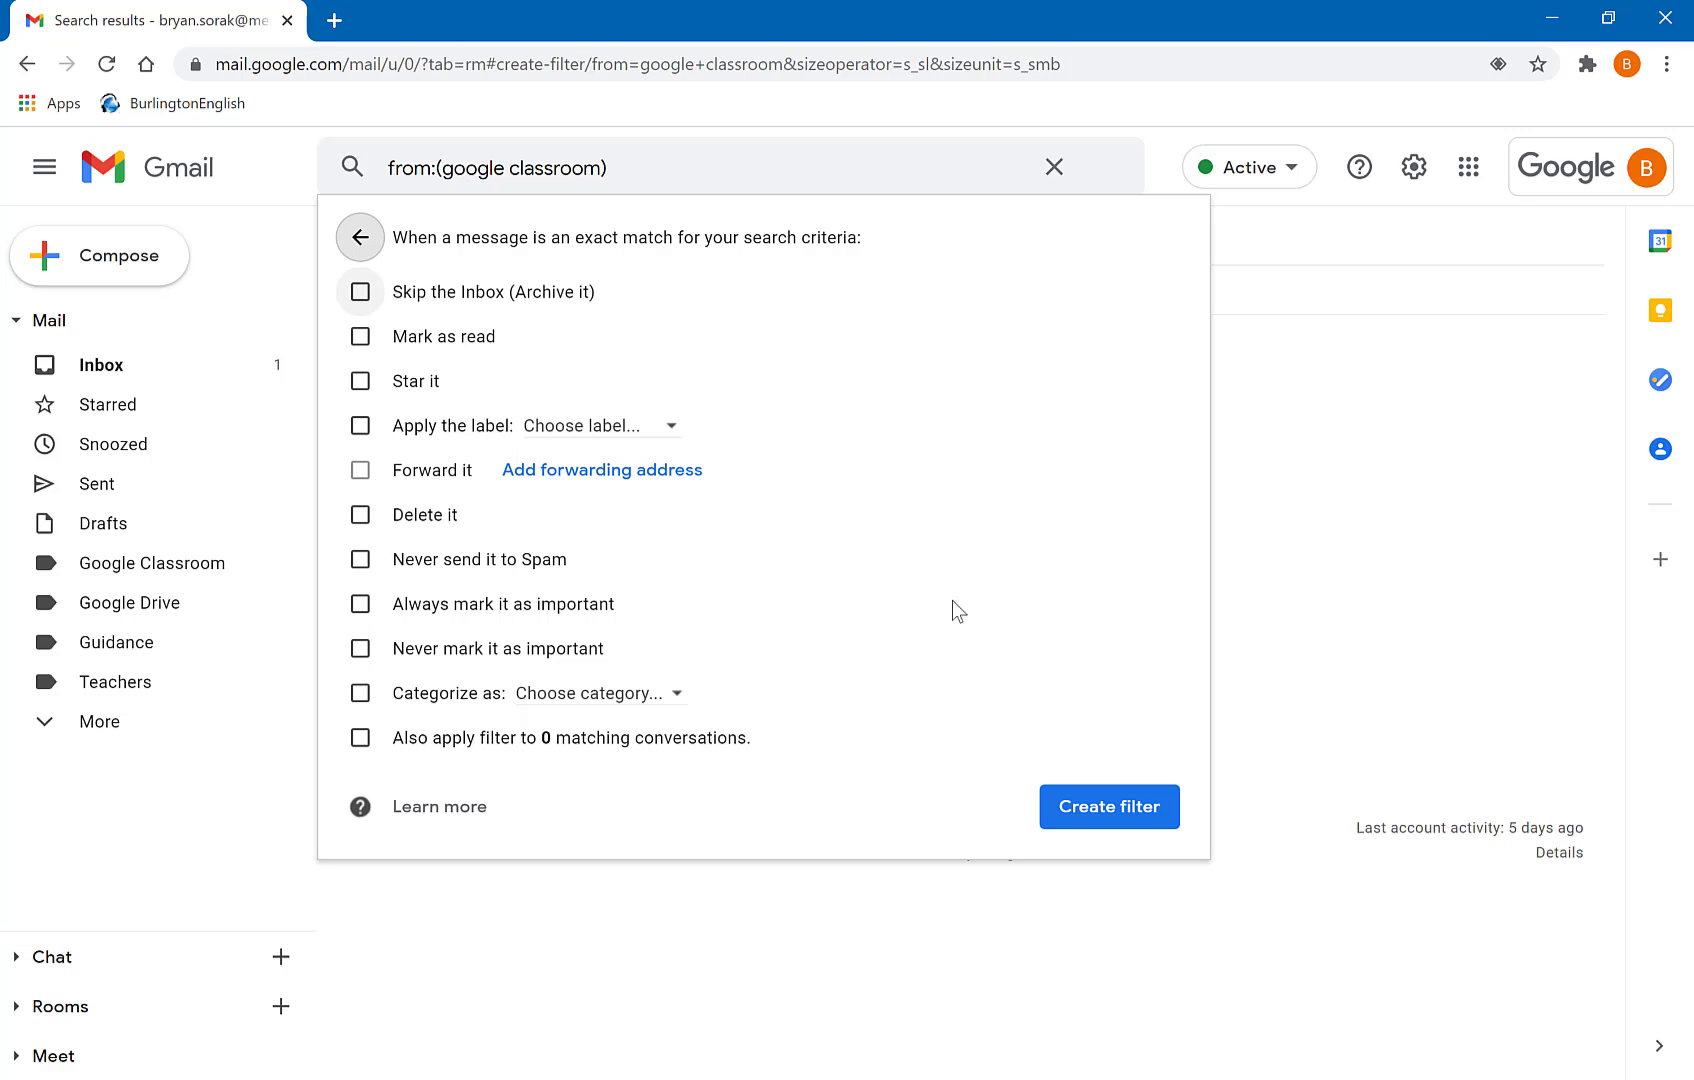
pyautogui.click(370, 292)
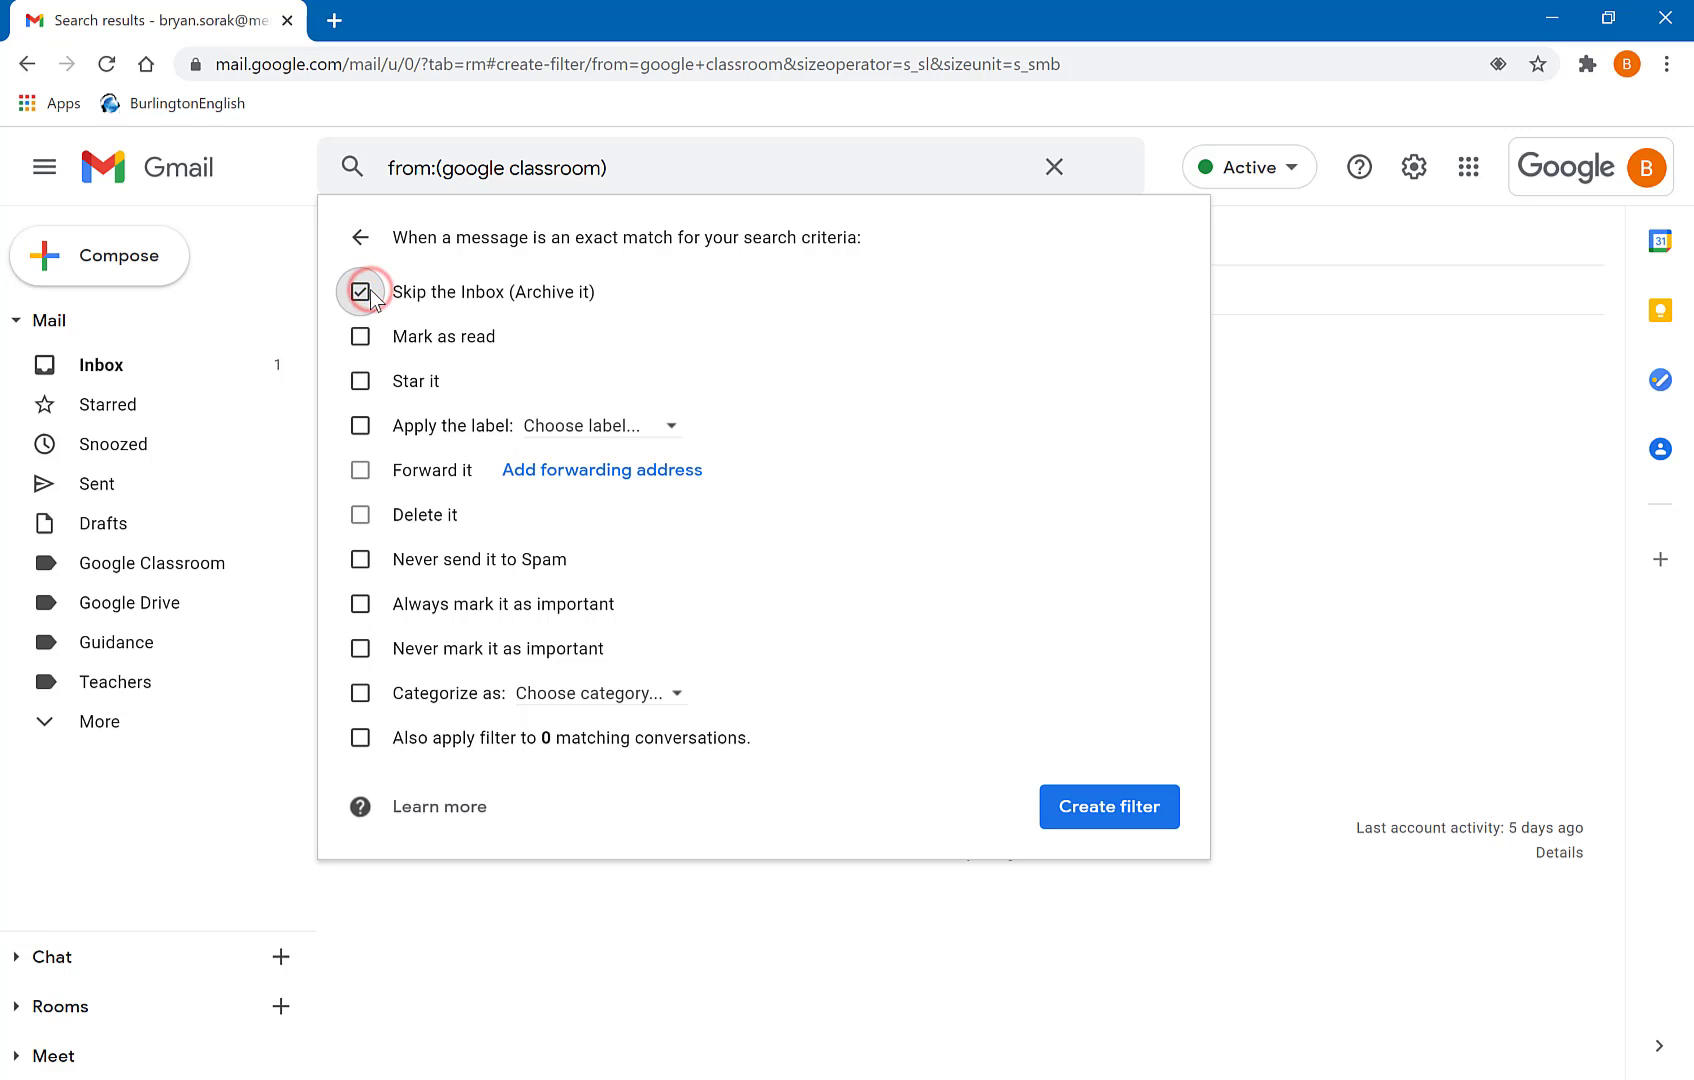
pyautogui.click(364, 430)
pyautogui.click(586, 427)
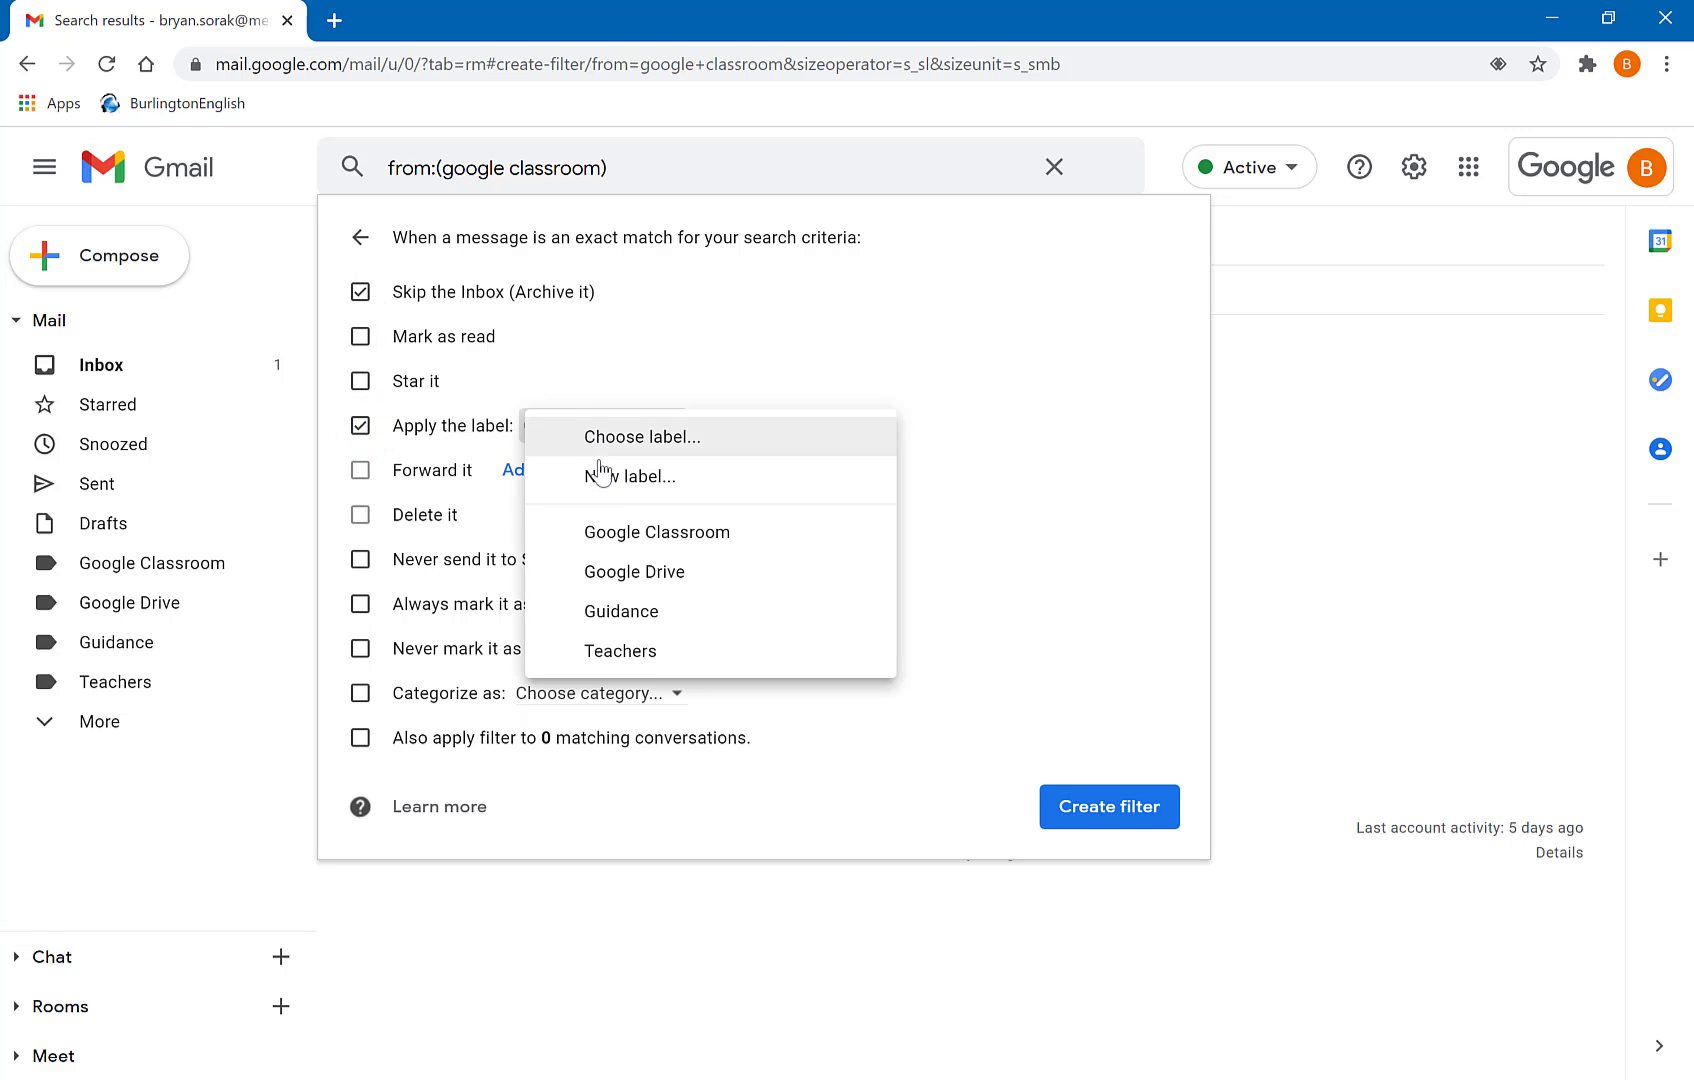
pyautogui.click(624, 533)
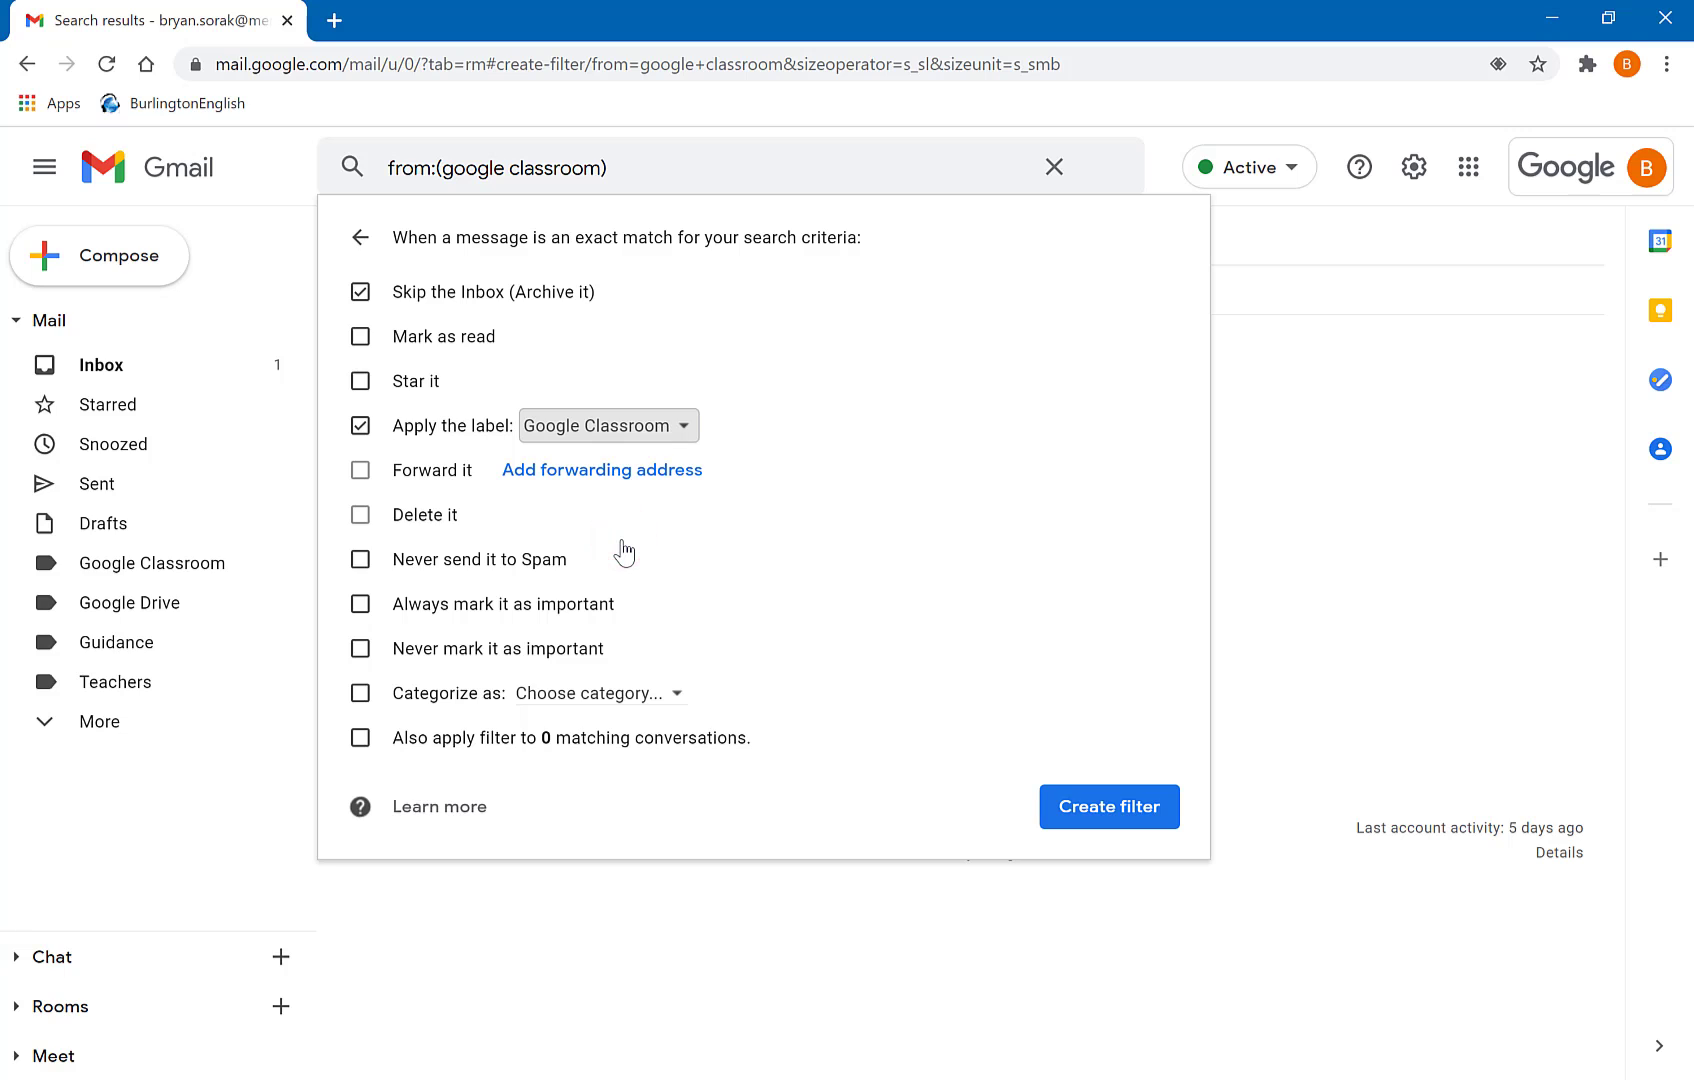
pyautogui.click(360, 560)
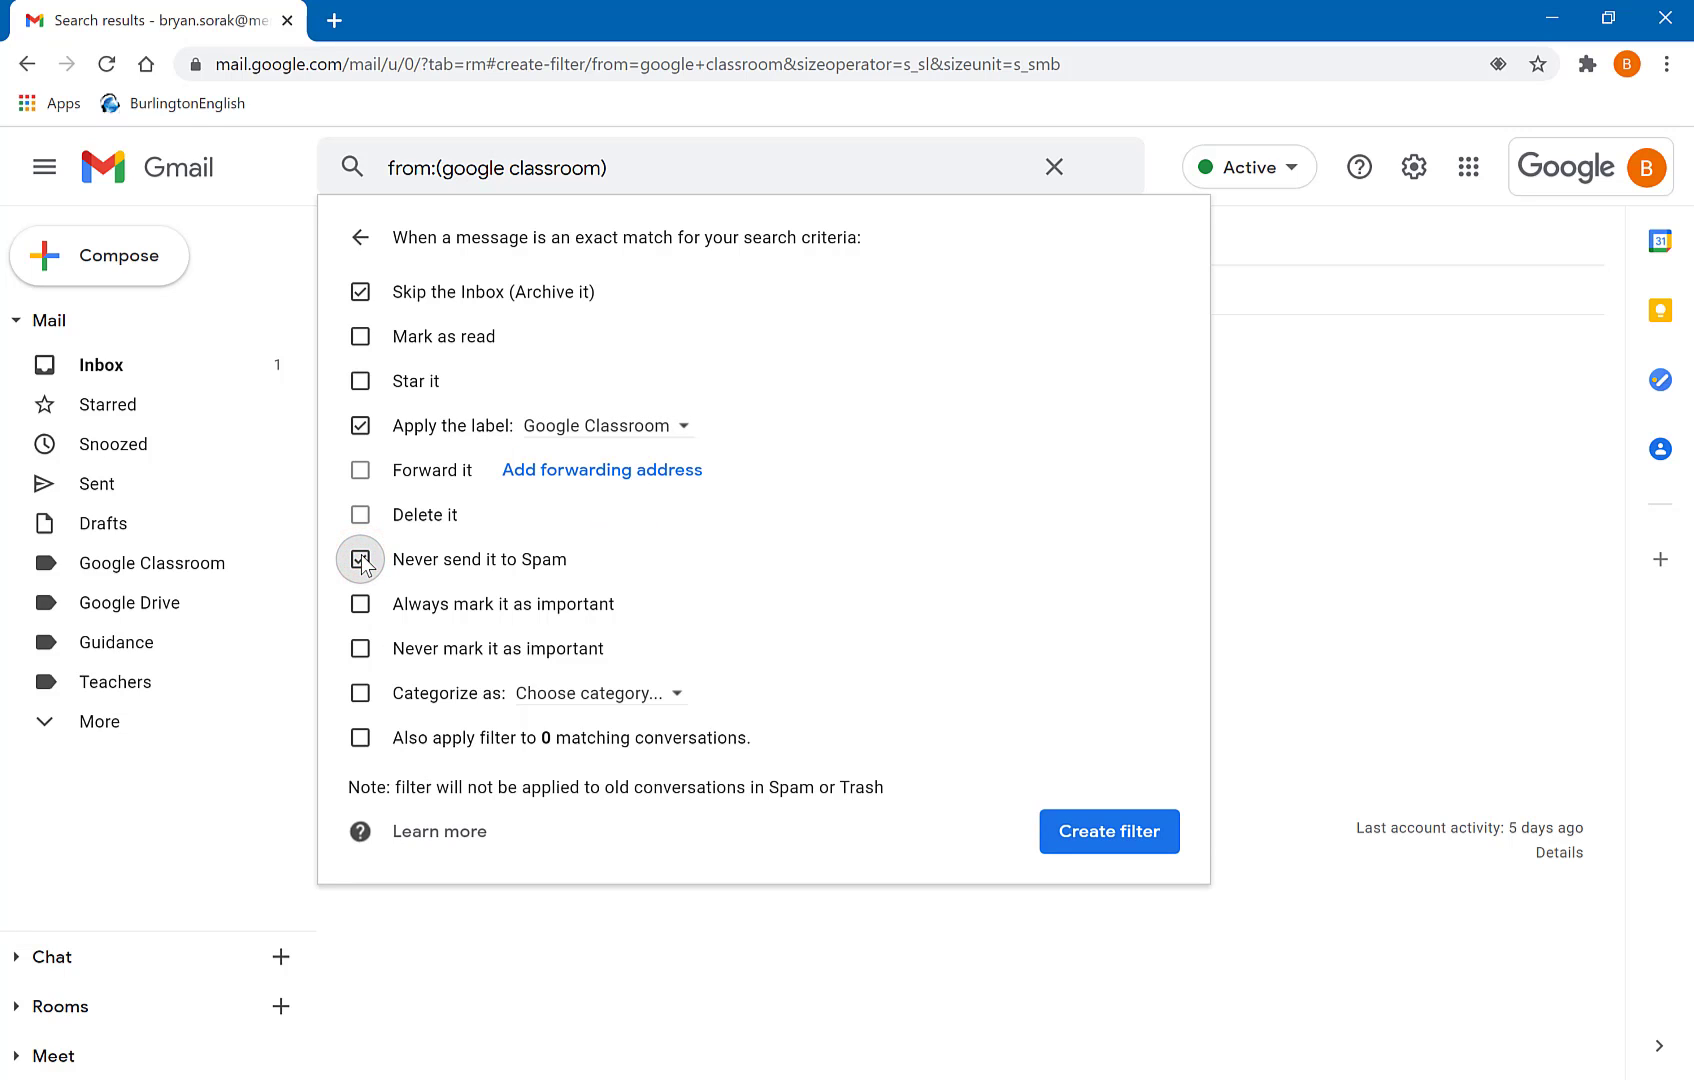
pyautogui.click(359, 743)
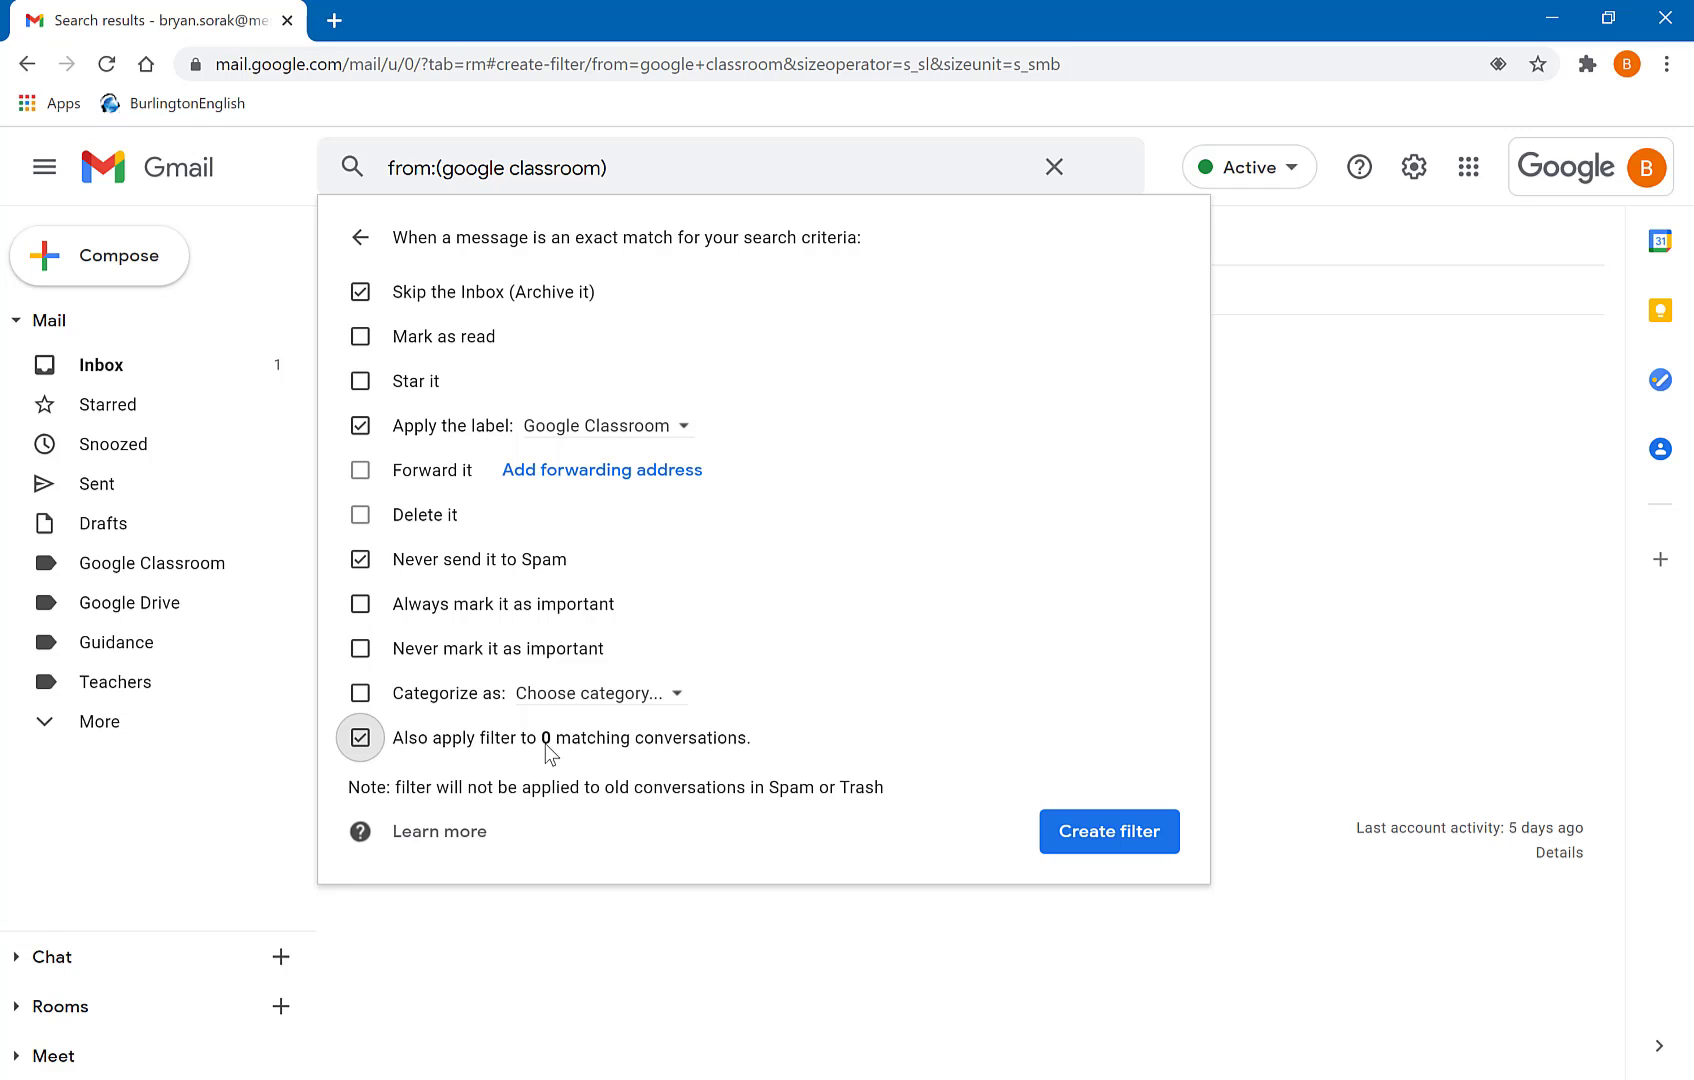
pyautogui.click(1090, 836)
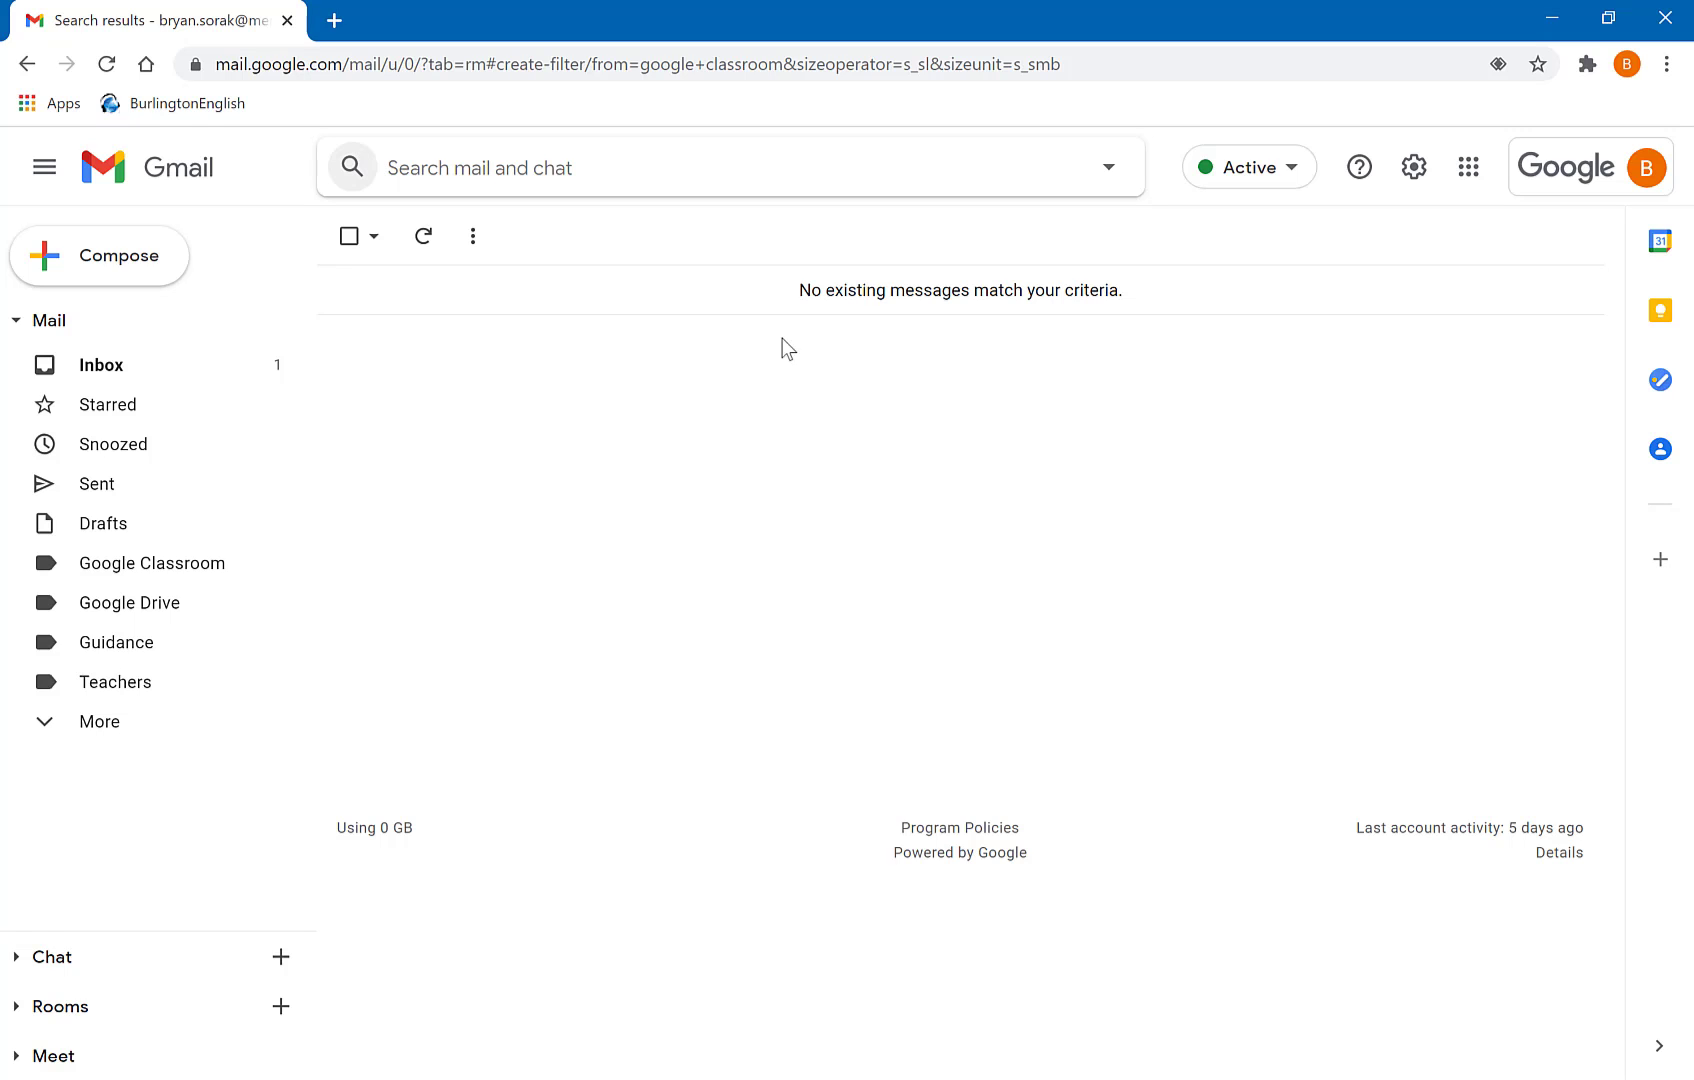
# - Return to the Inbox message list and put the cursor in the search bar
pyautogui.click(145, 355)
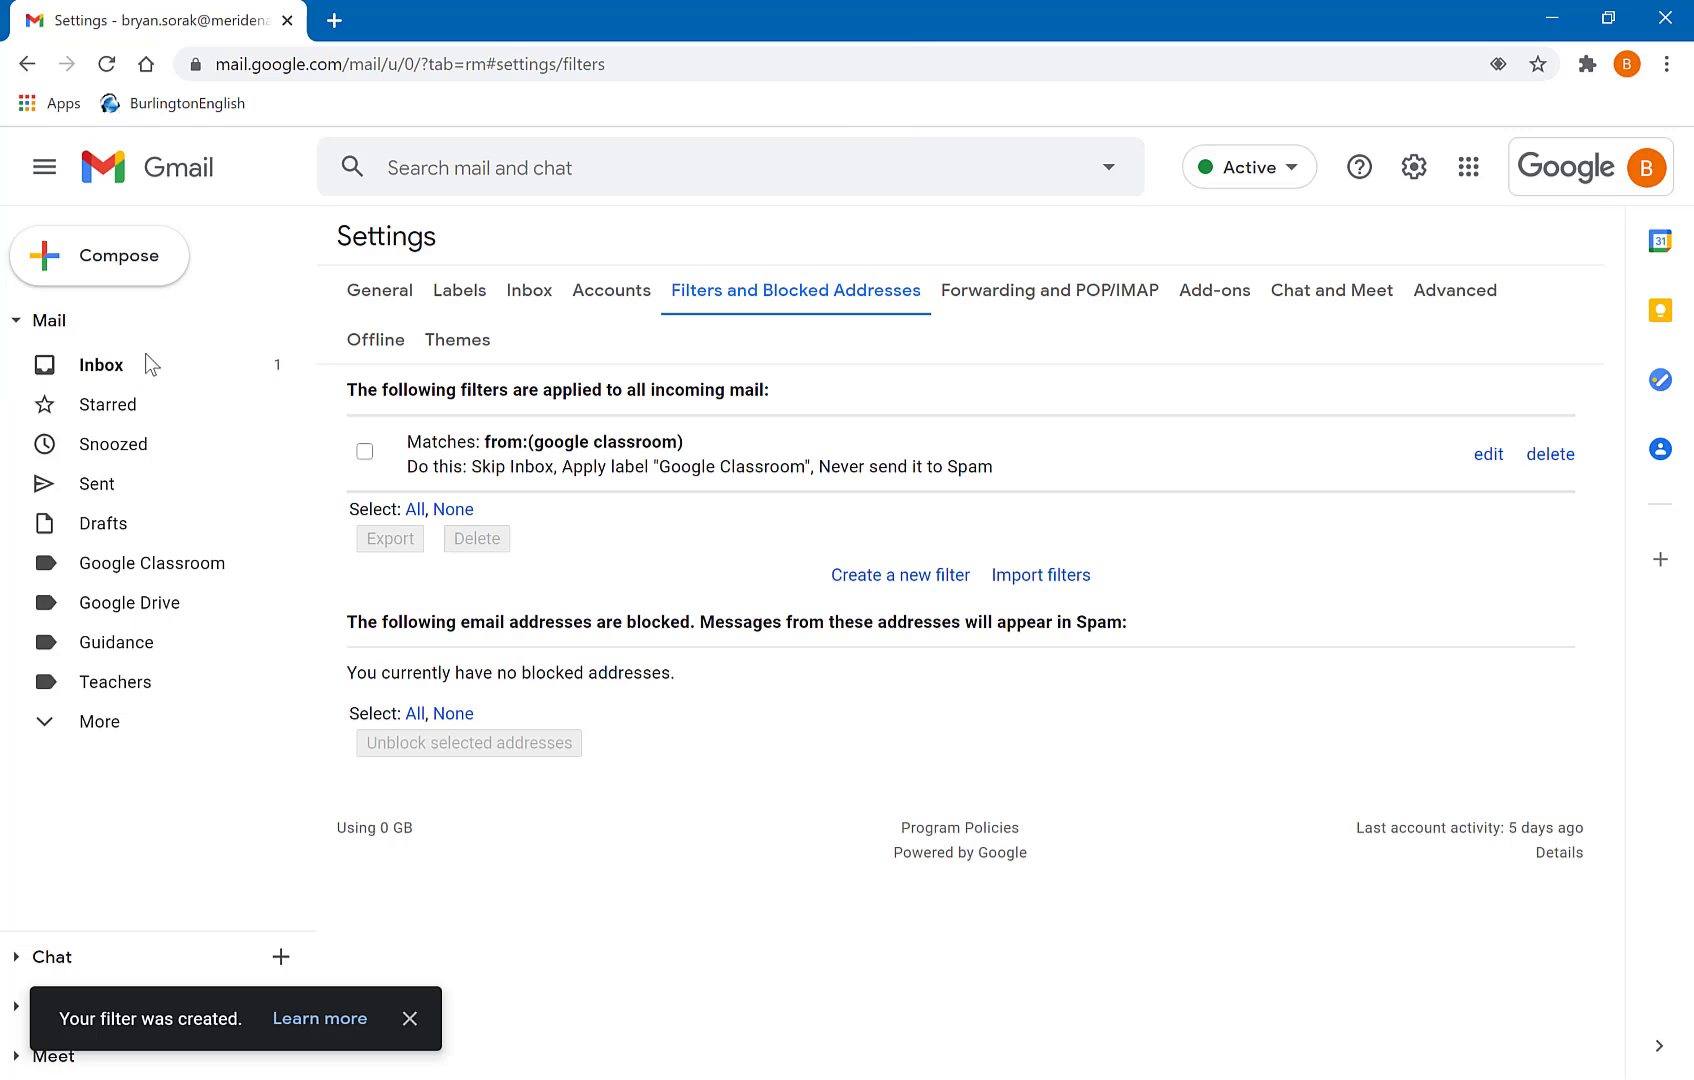
pyautogui.click(145, 378)
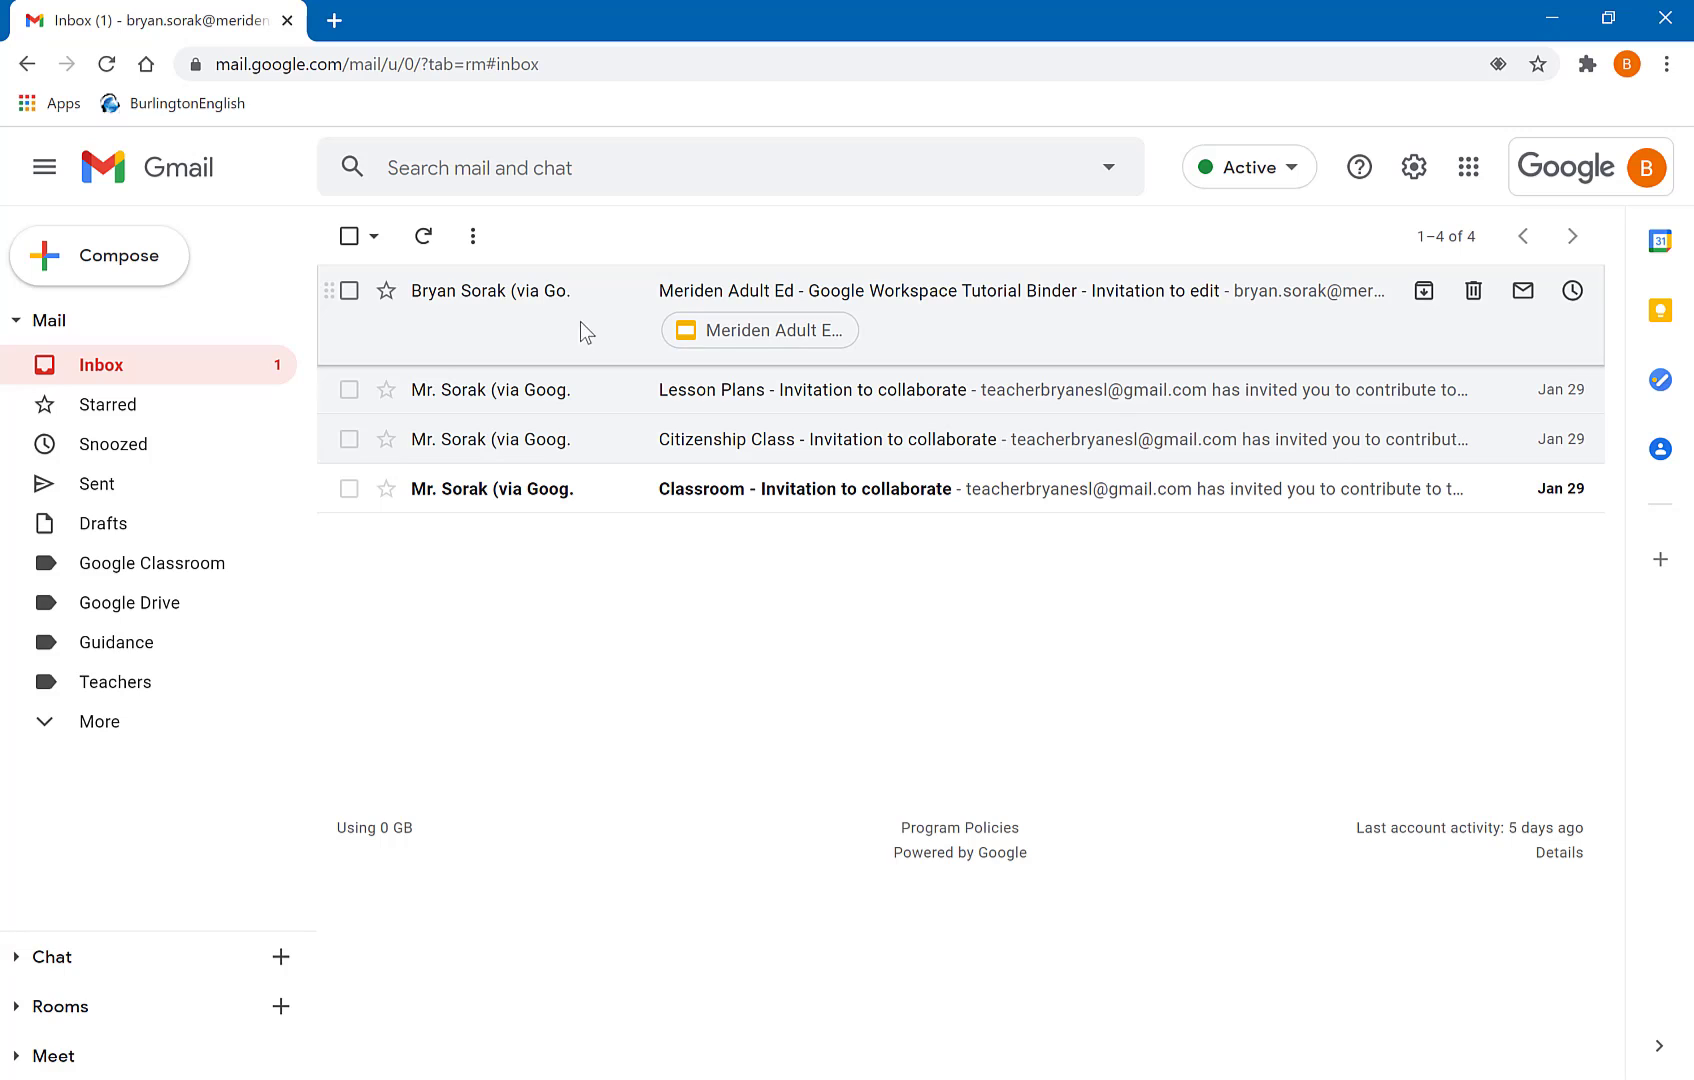
pyautogui.click(600, 177)
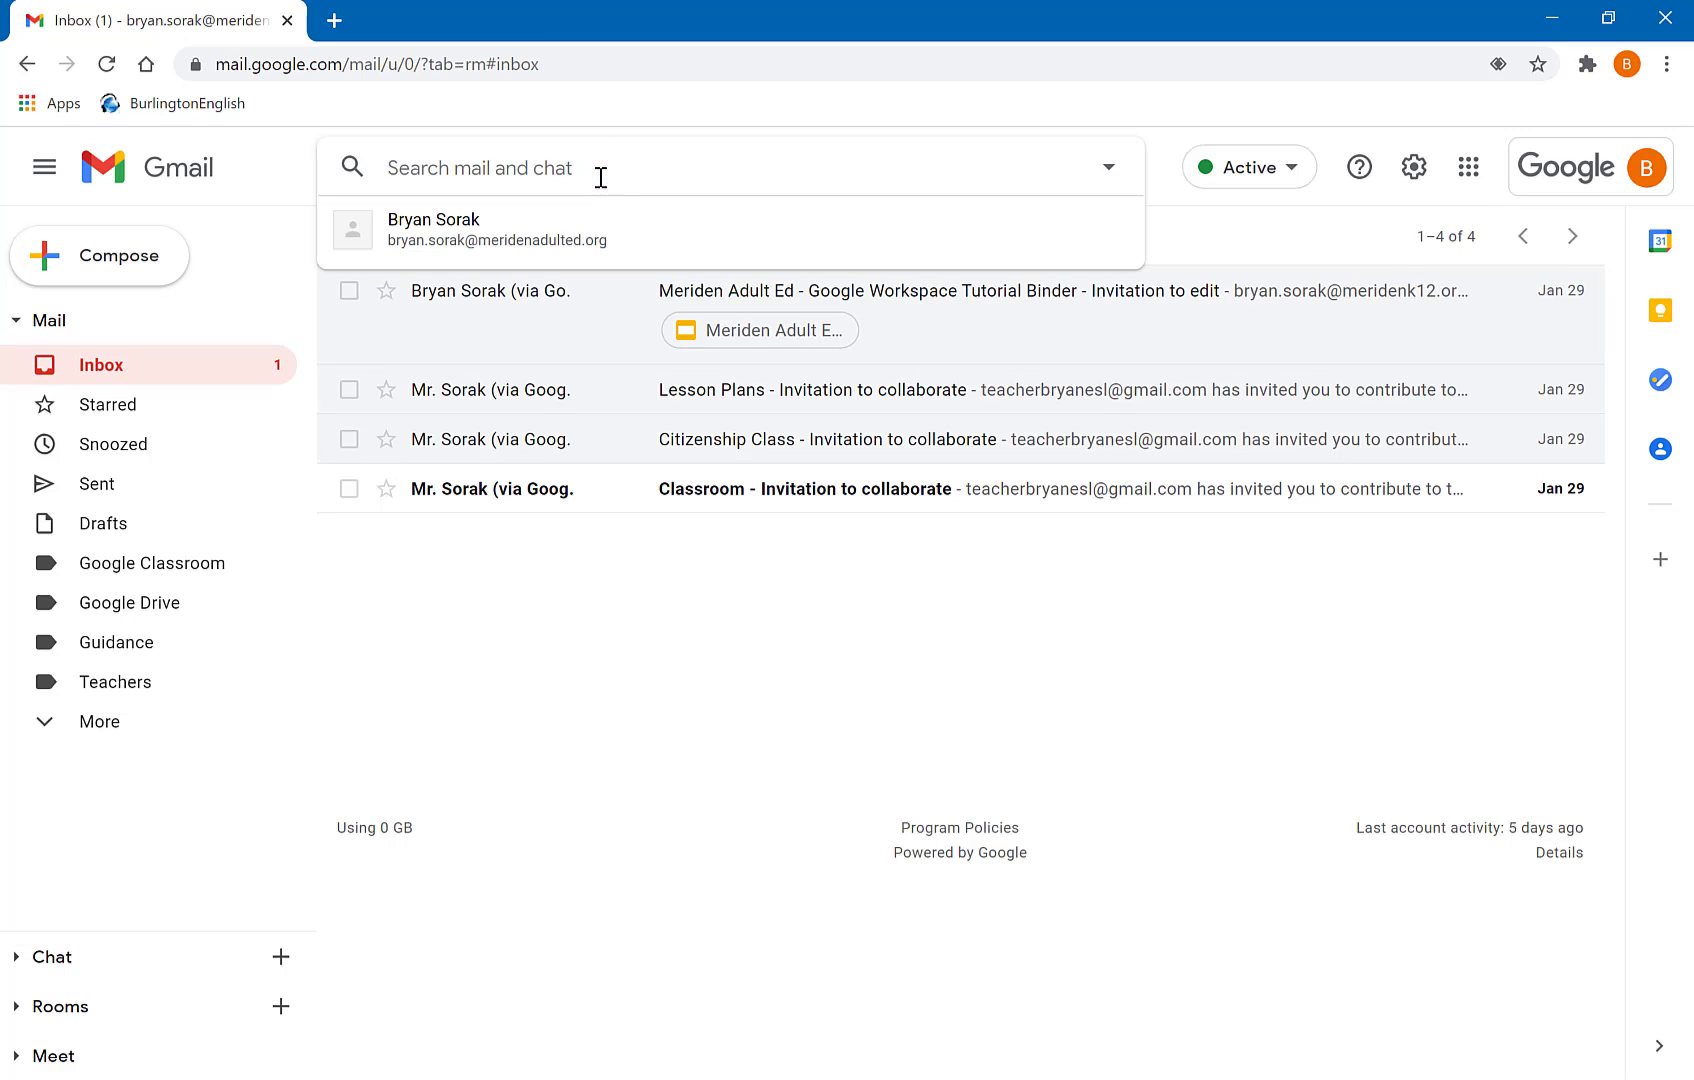
# - Turn the 'invitation to collaborate' search into a filter applying Google Drive, including the 3 existing conversations
pyautogui.write('invitation')
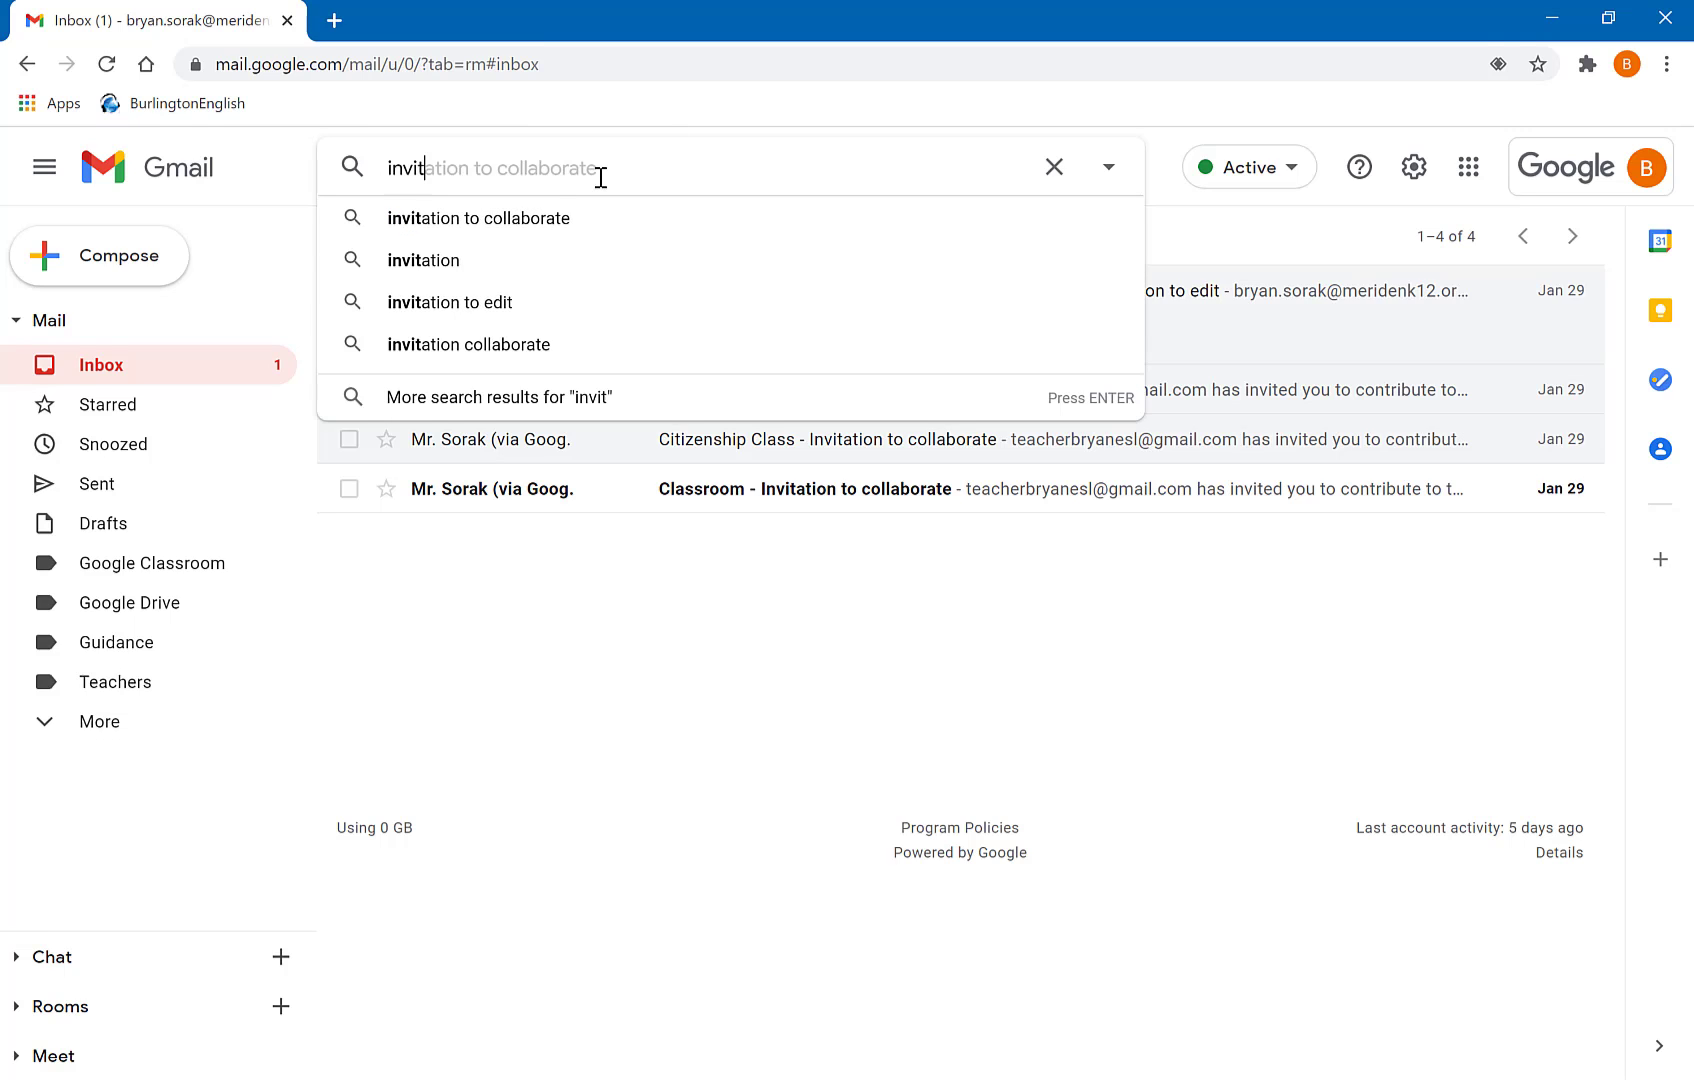
pyautogui.click(545, 218)
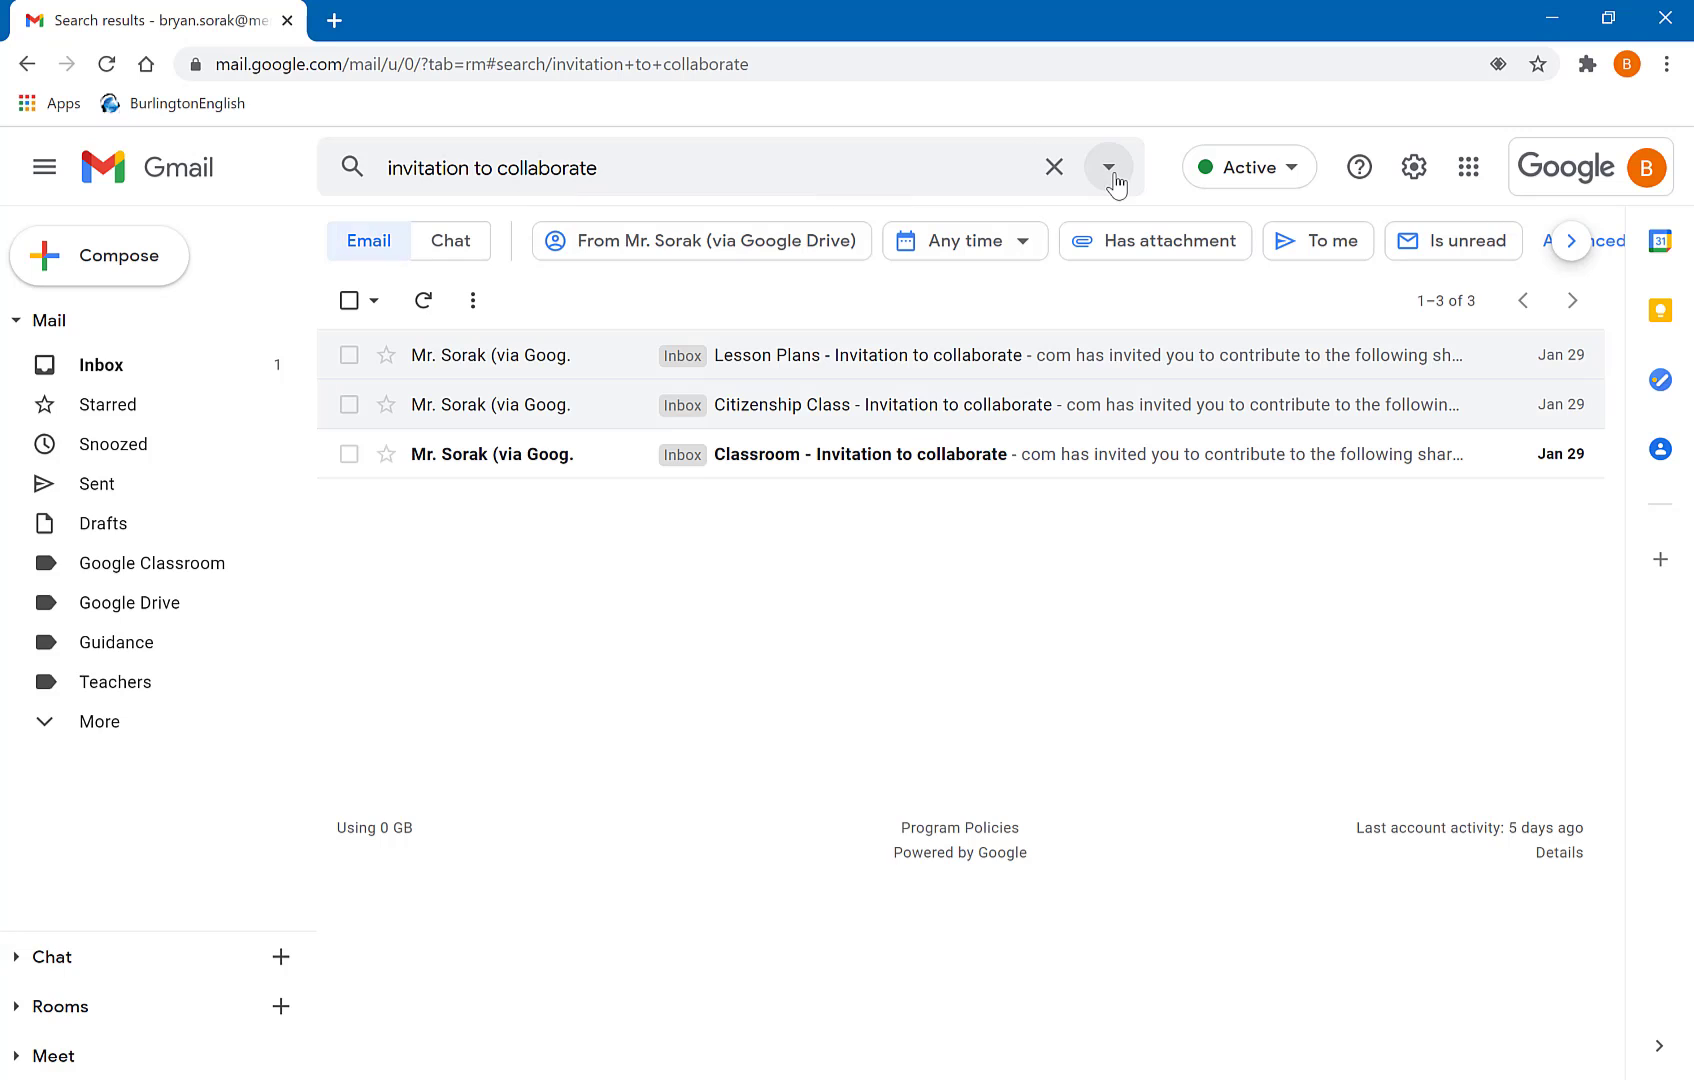
pyautogui.click(1110, 170)
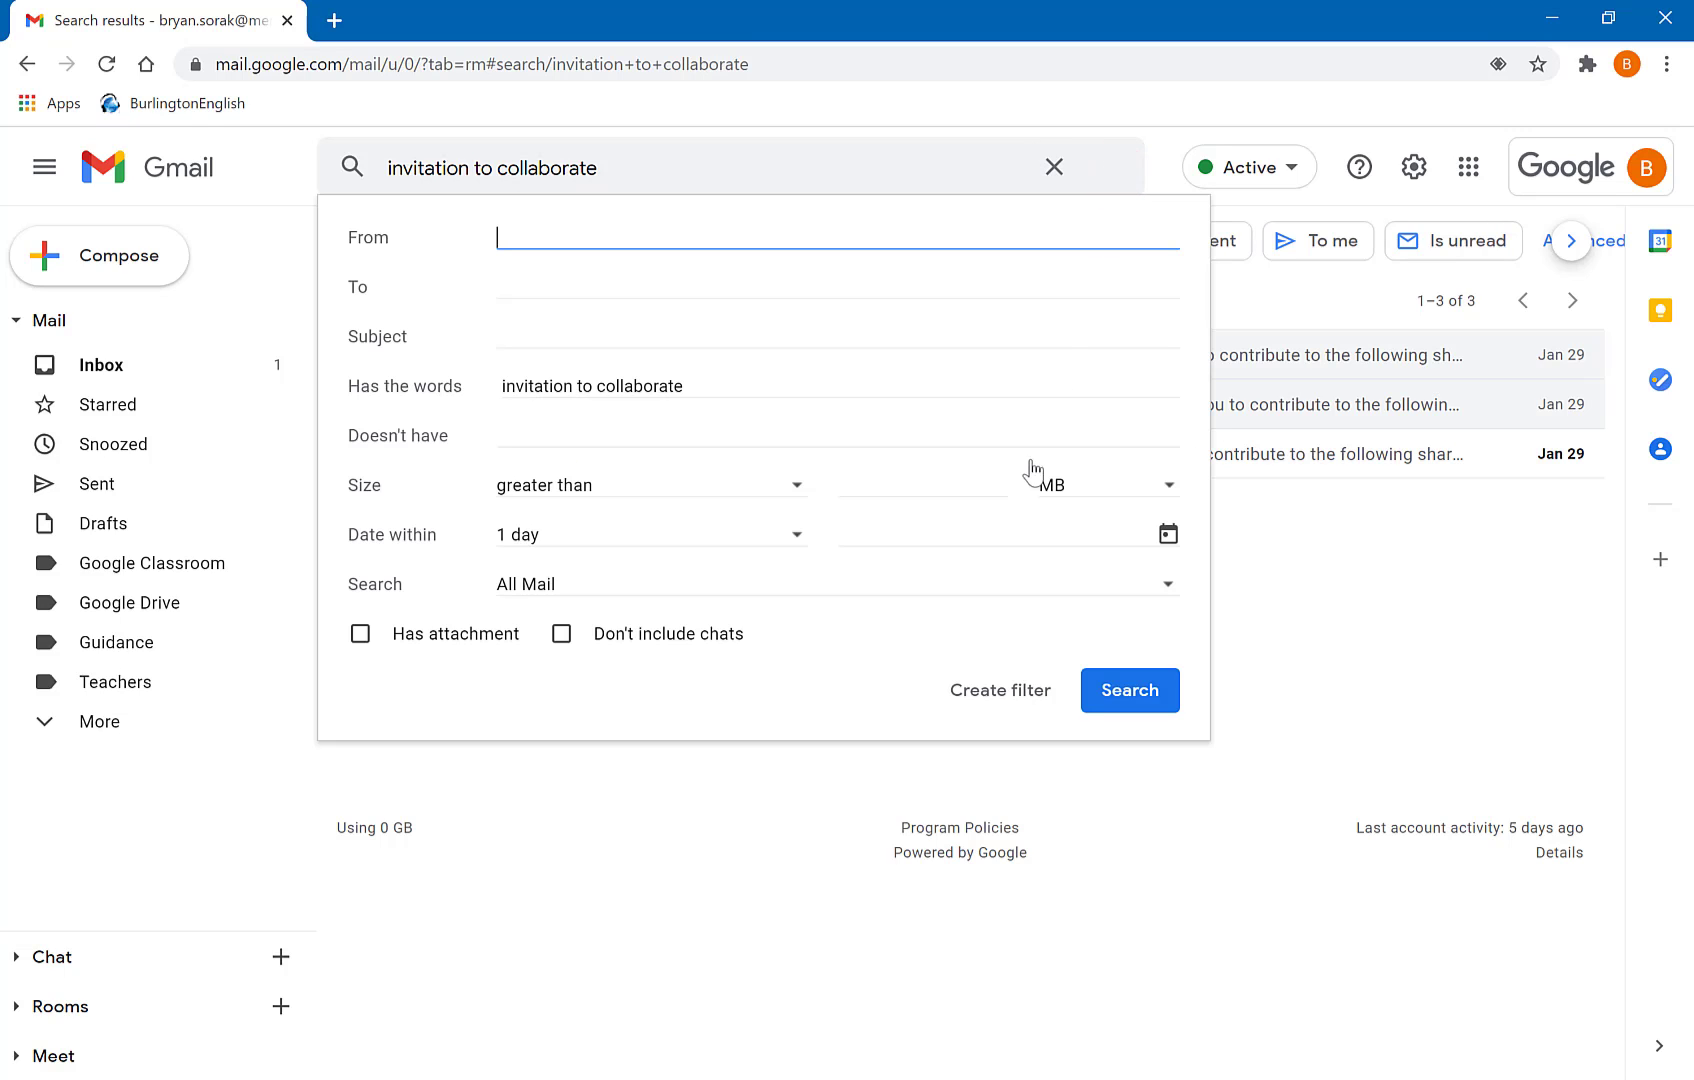
pyautogui.click(966, 686)
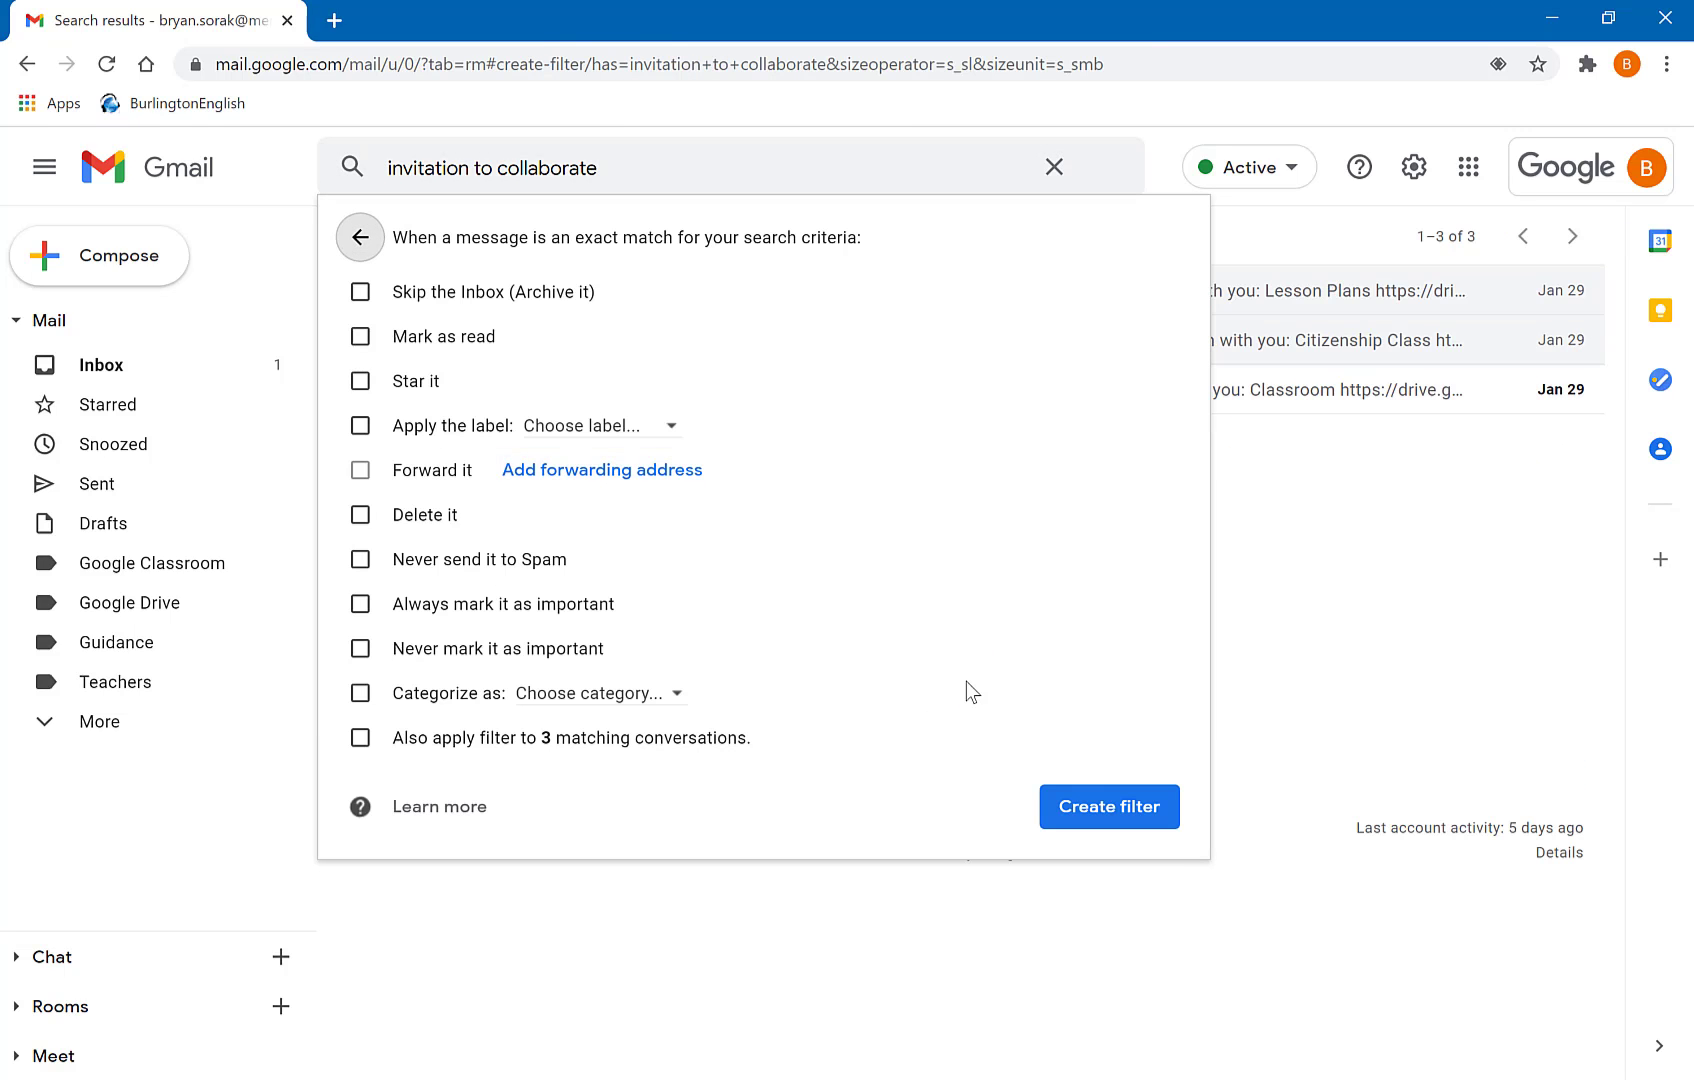
pyautogui.click(361, 426)
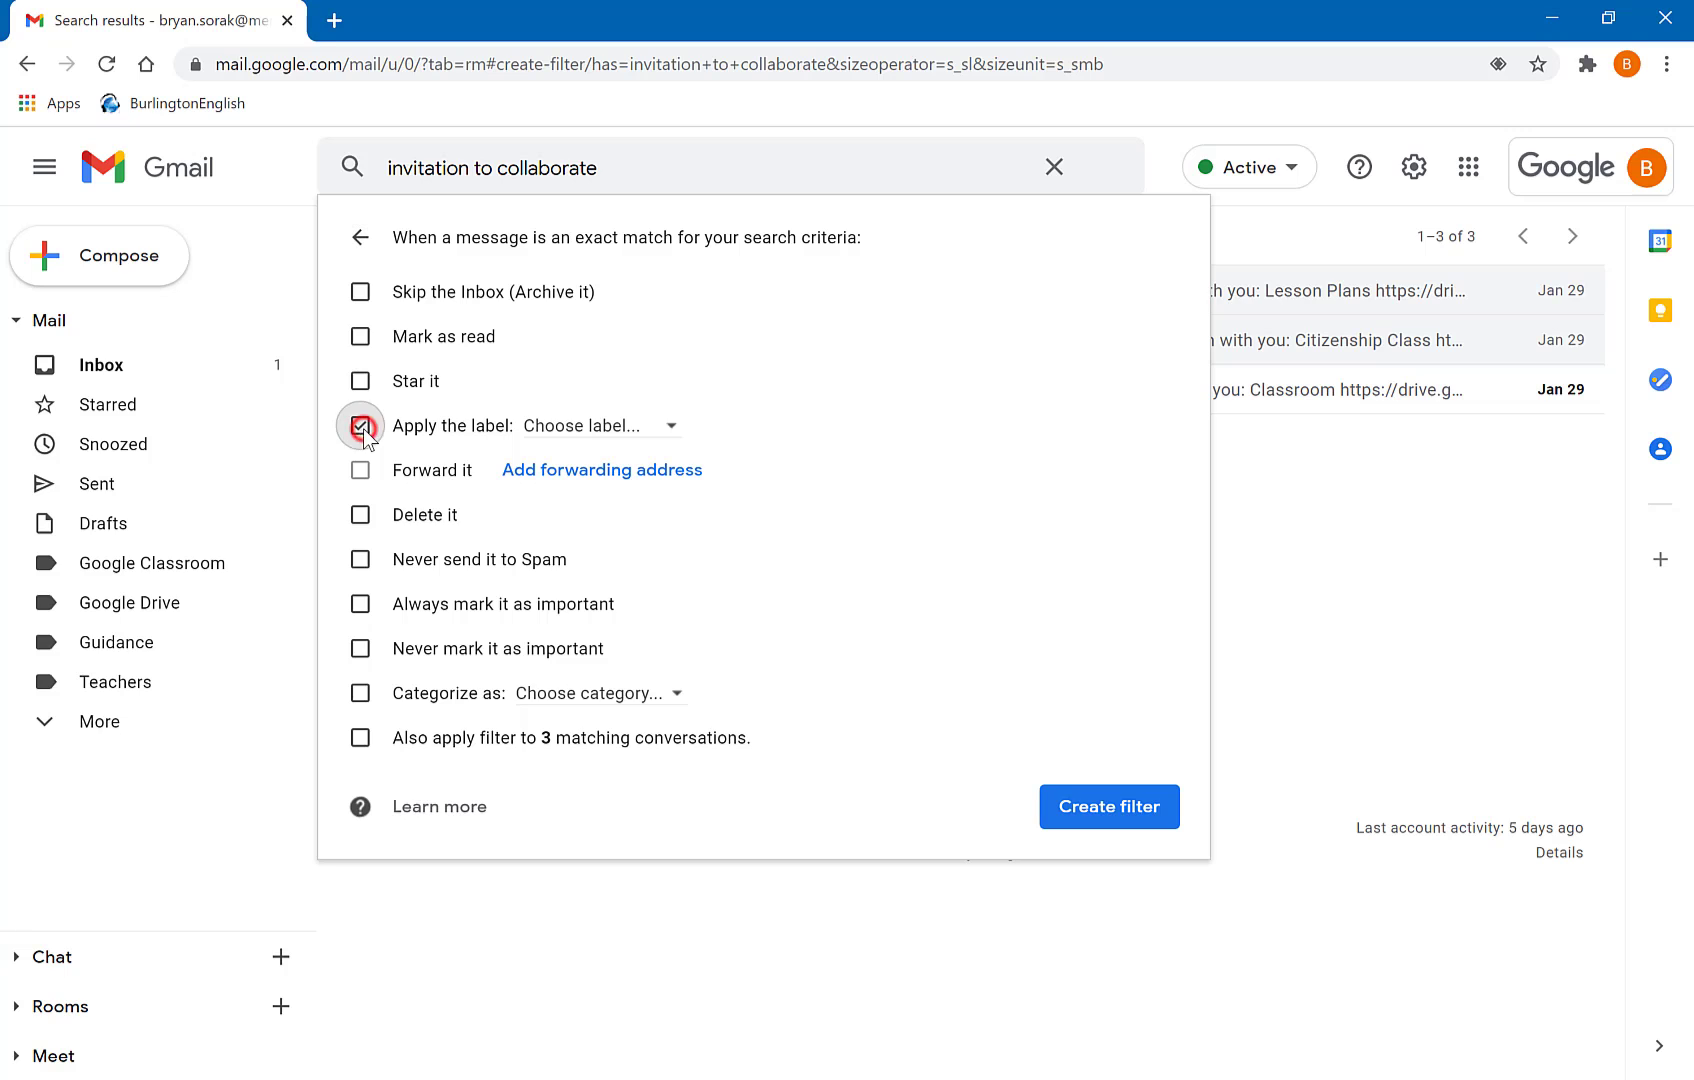
pyautogui.click(597, 432)
pyautogui.click(637, 576)
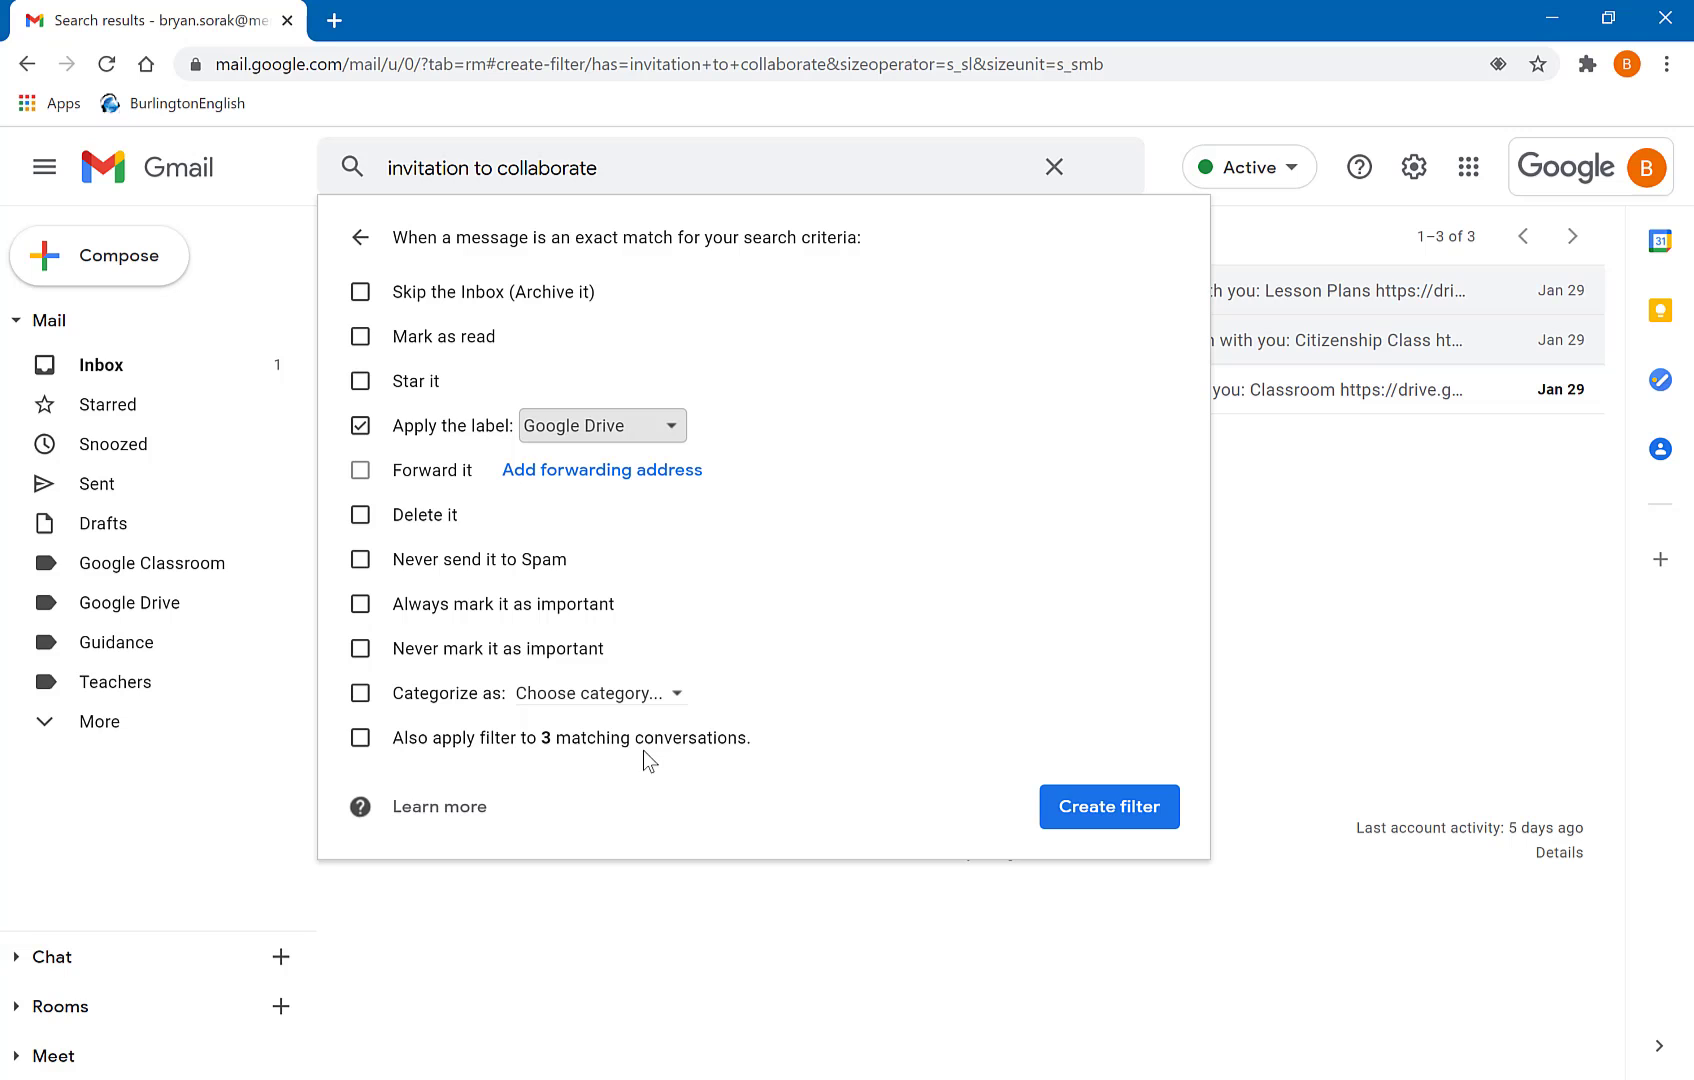
pyautogui.click(360, 740)
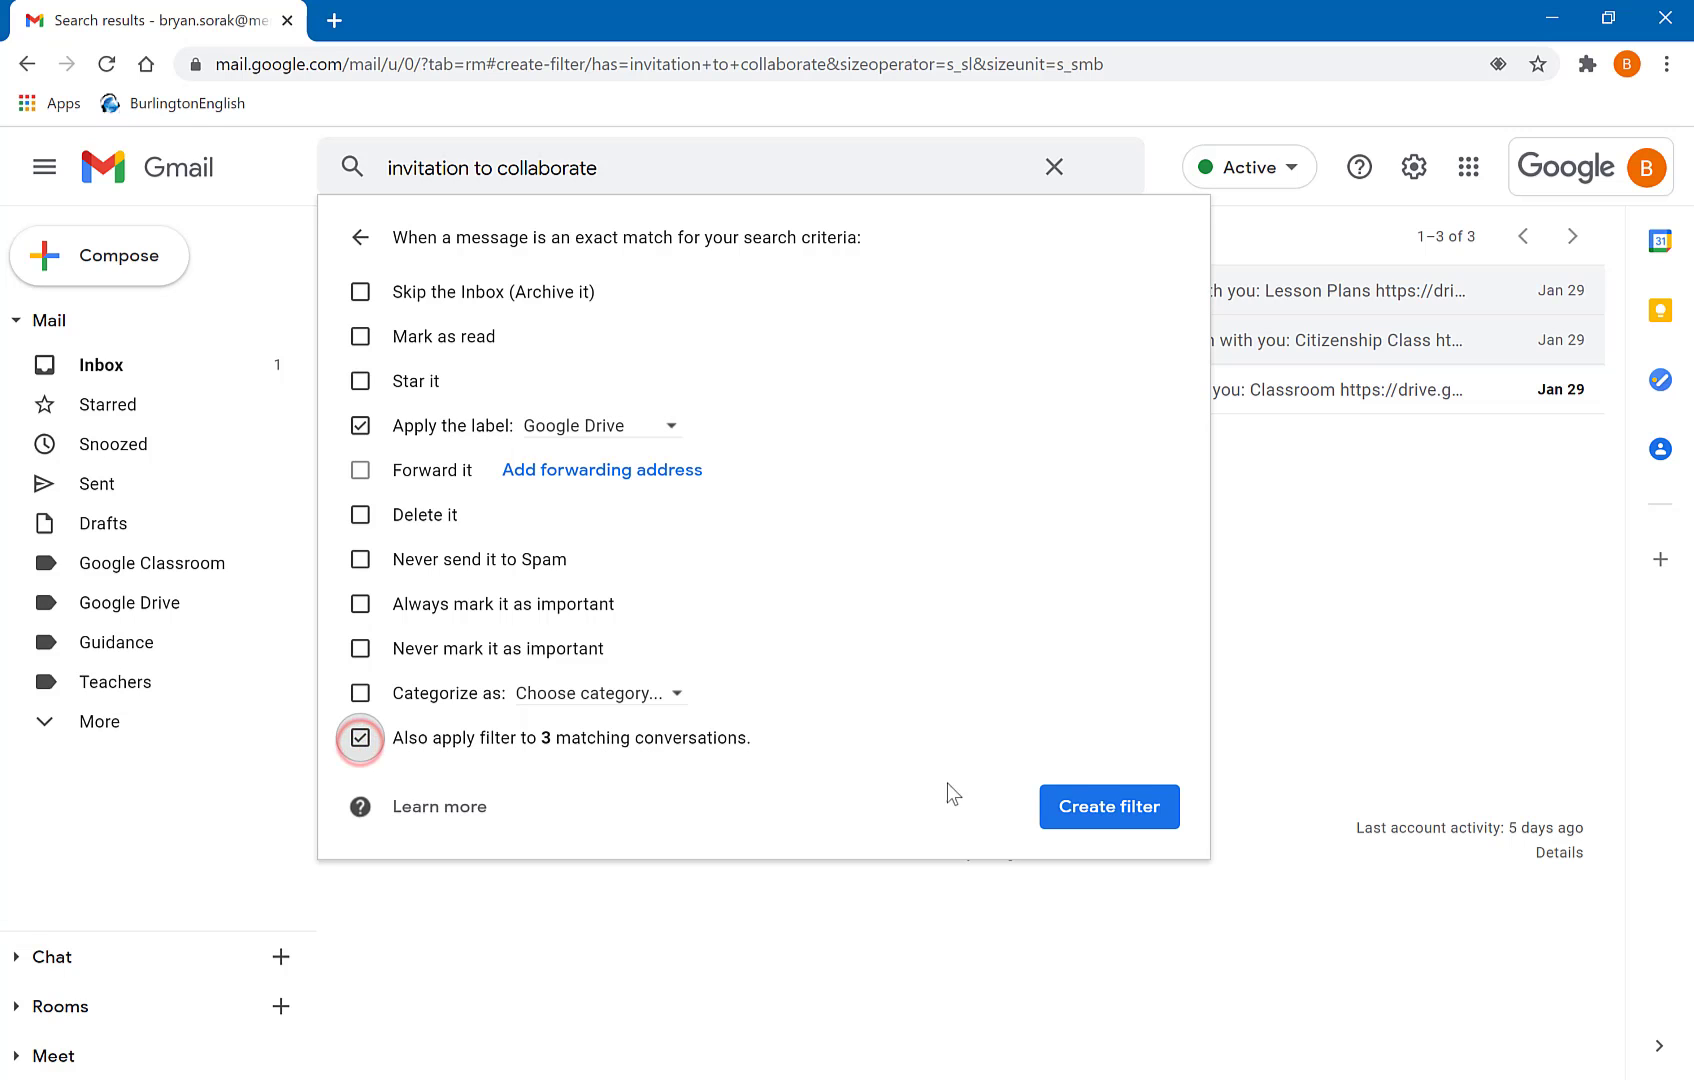
pyautogui.click(1070, 802)
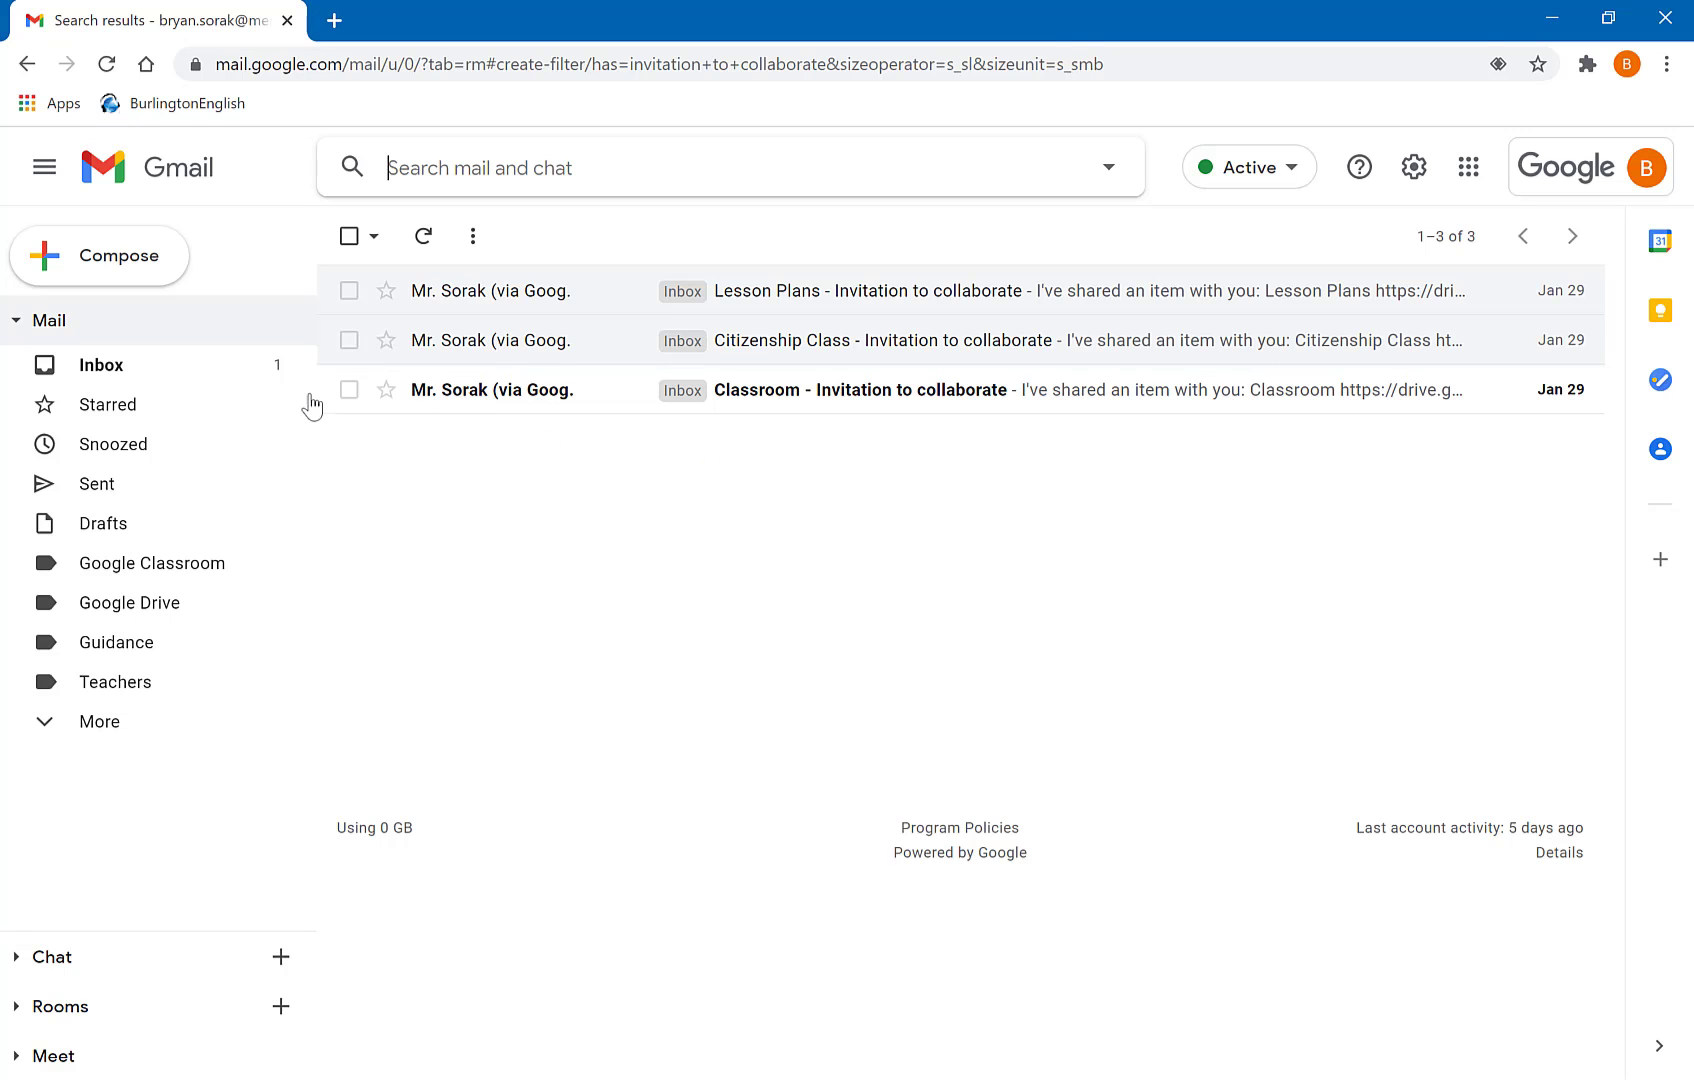
# - Set the Google Drive label colour to dark green and go back to the Inbox
pyautogui.click(108, 375)
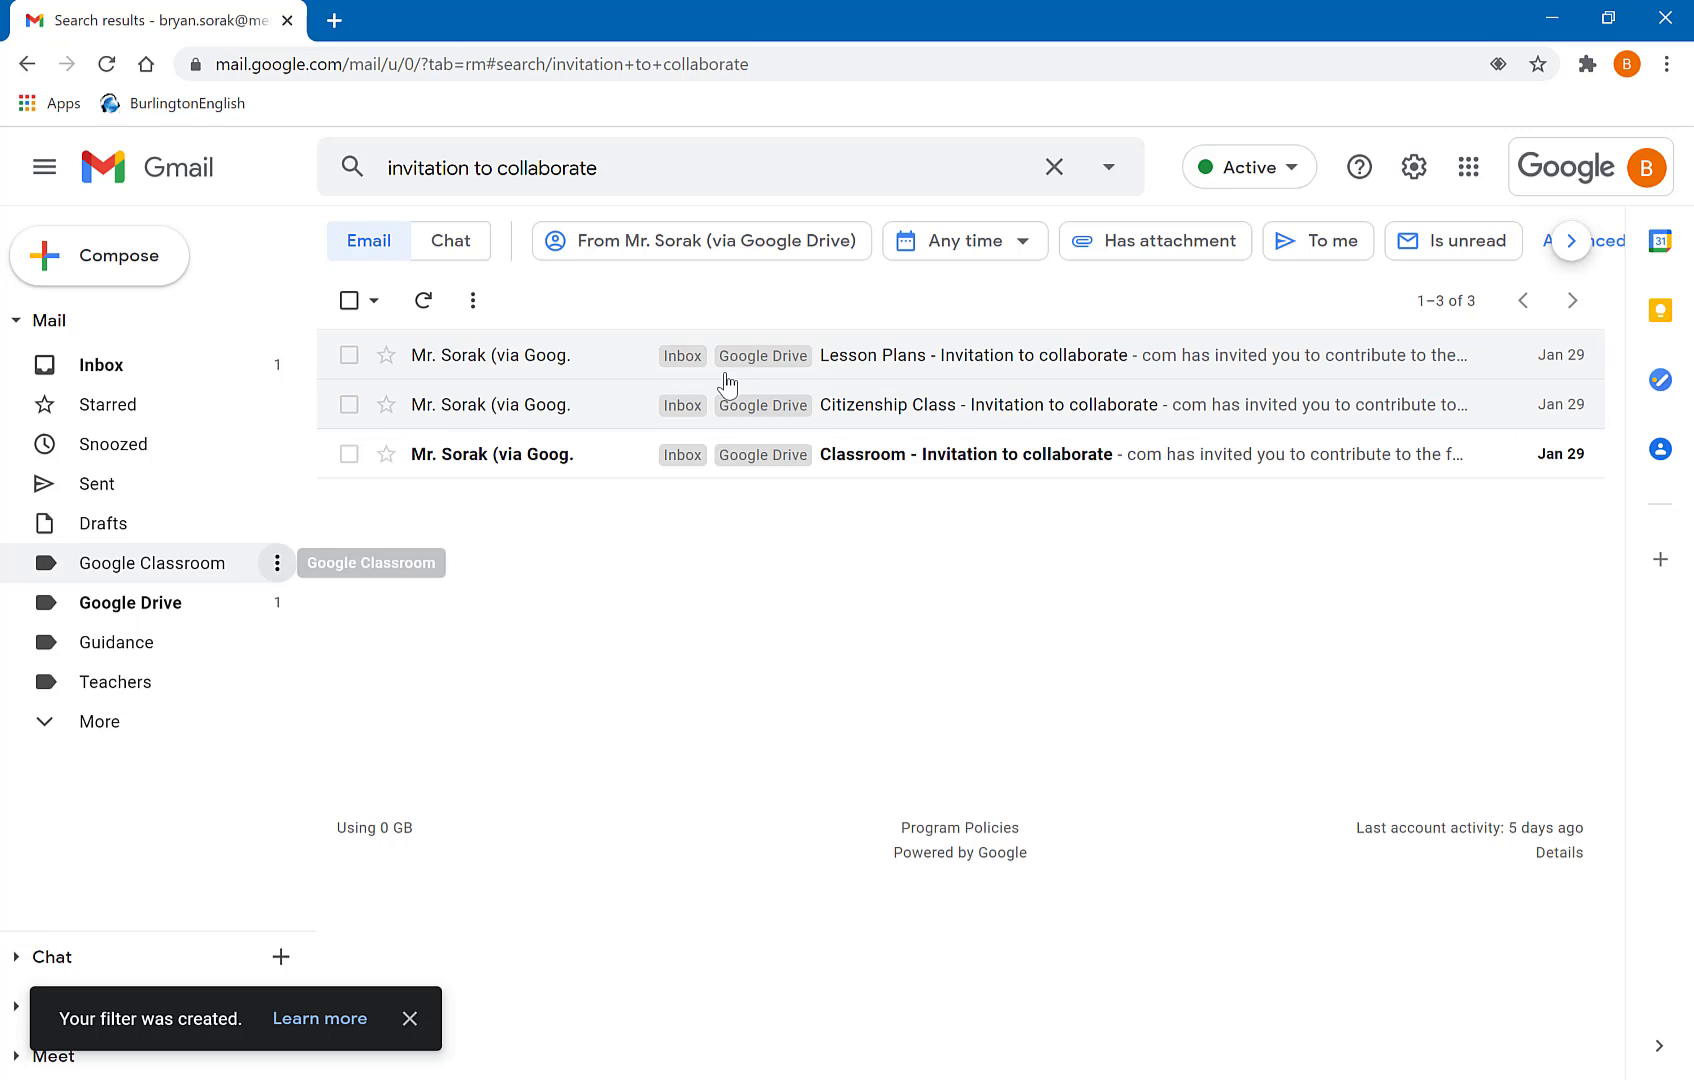
pyautogui.click(282, 603)
pyautogui.moveTo(277, 598)
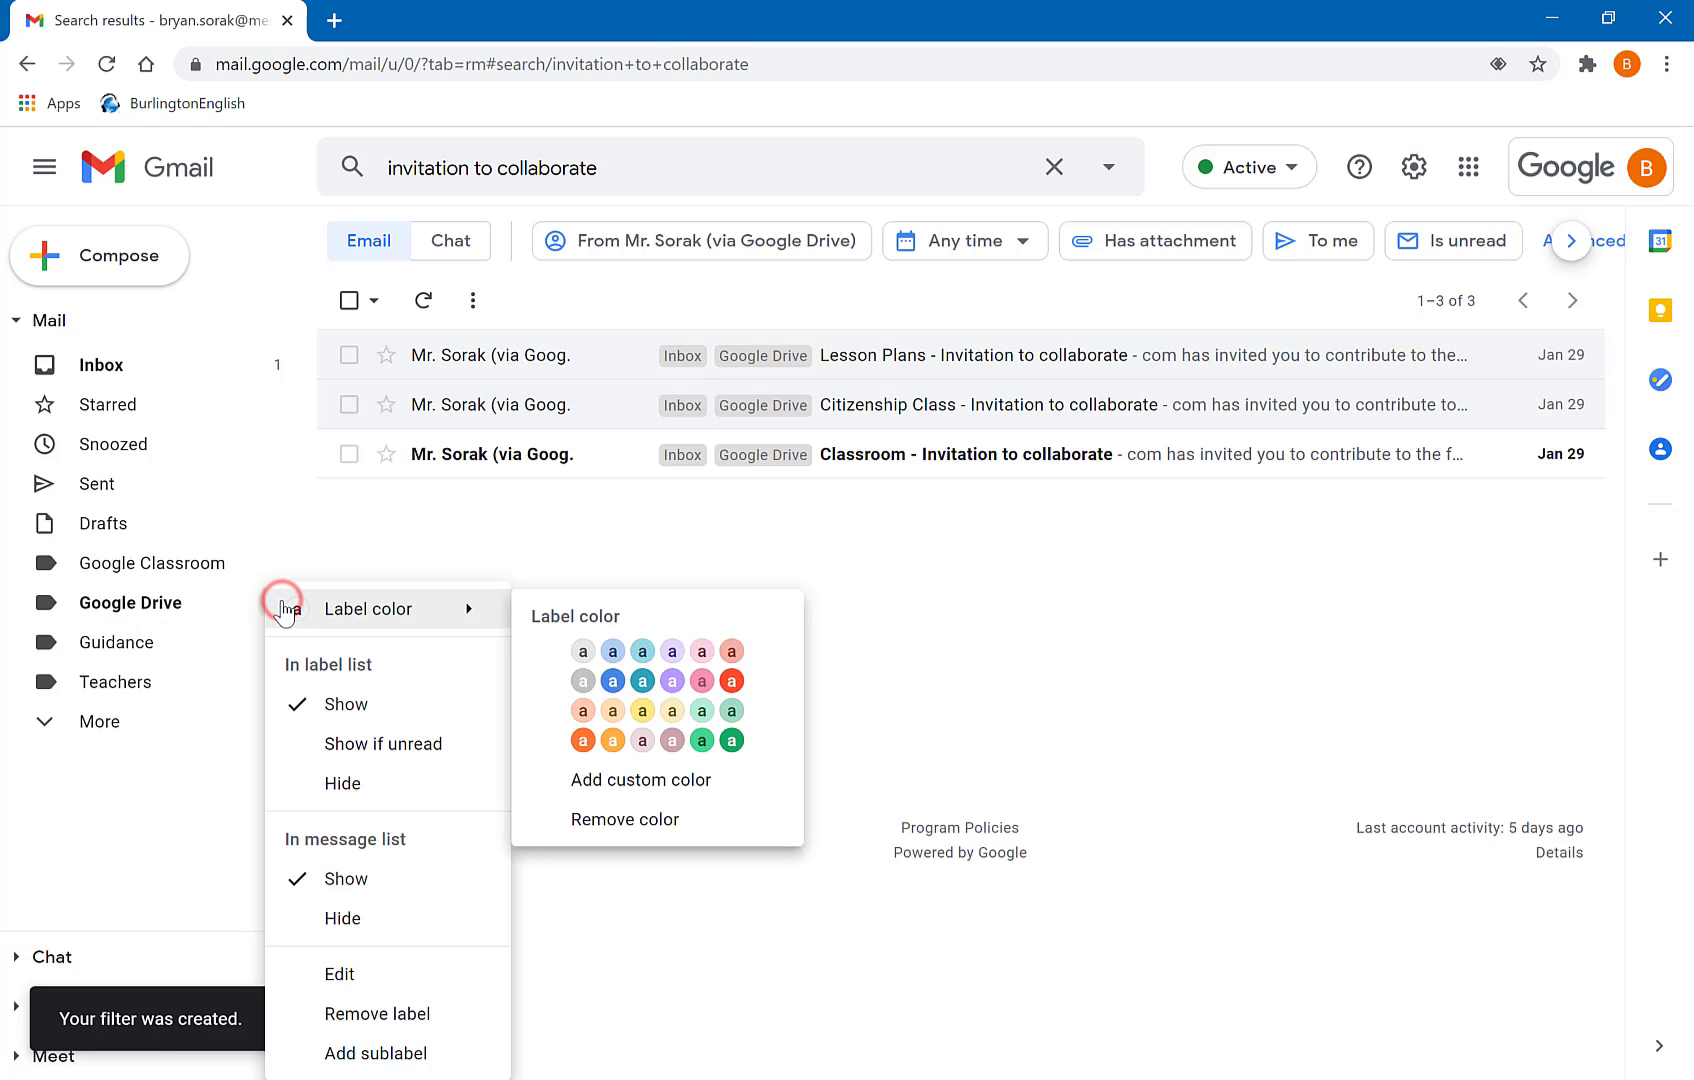
pyautogui.click(731, 741)
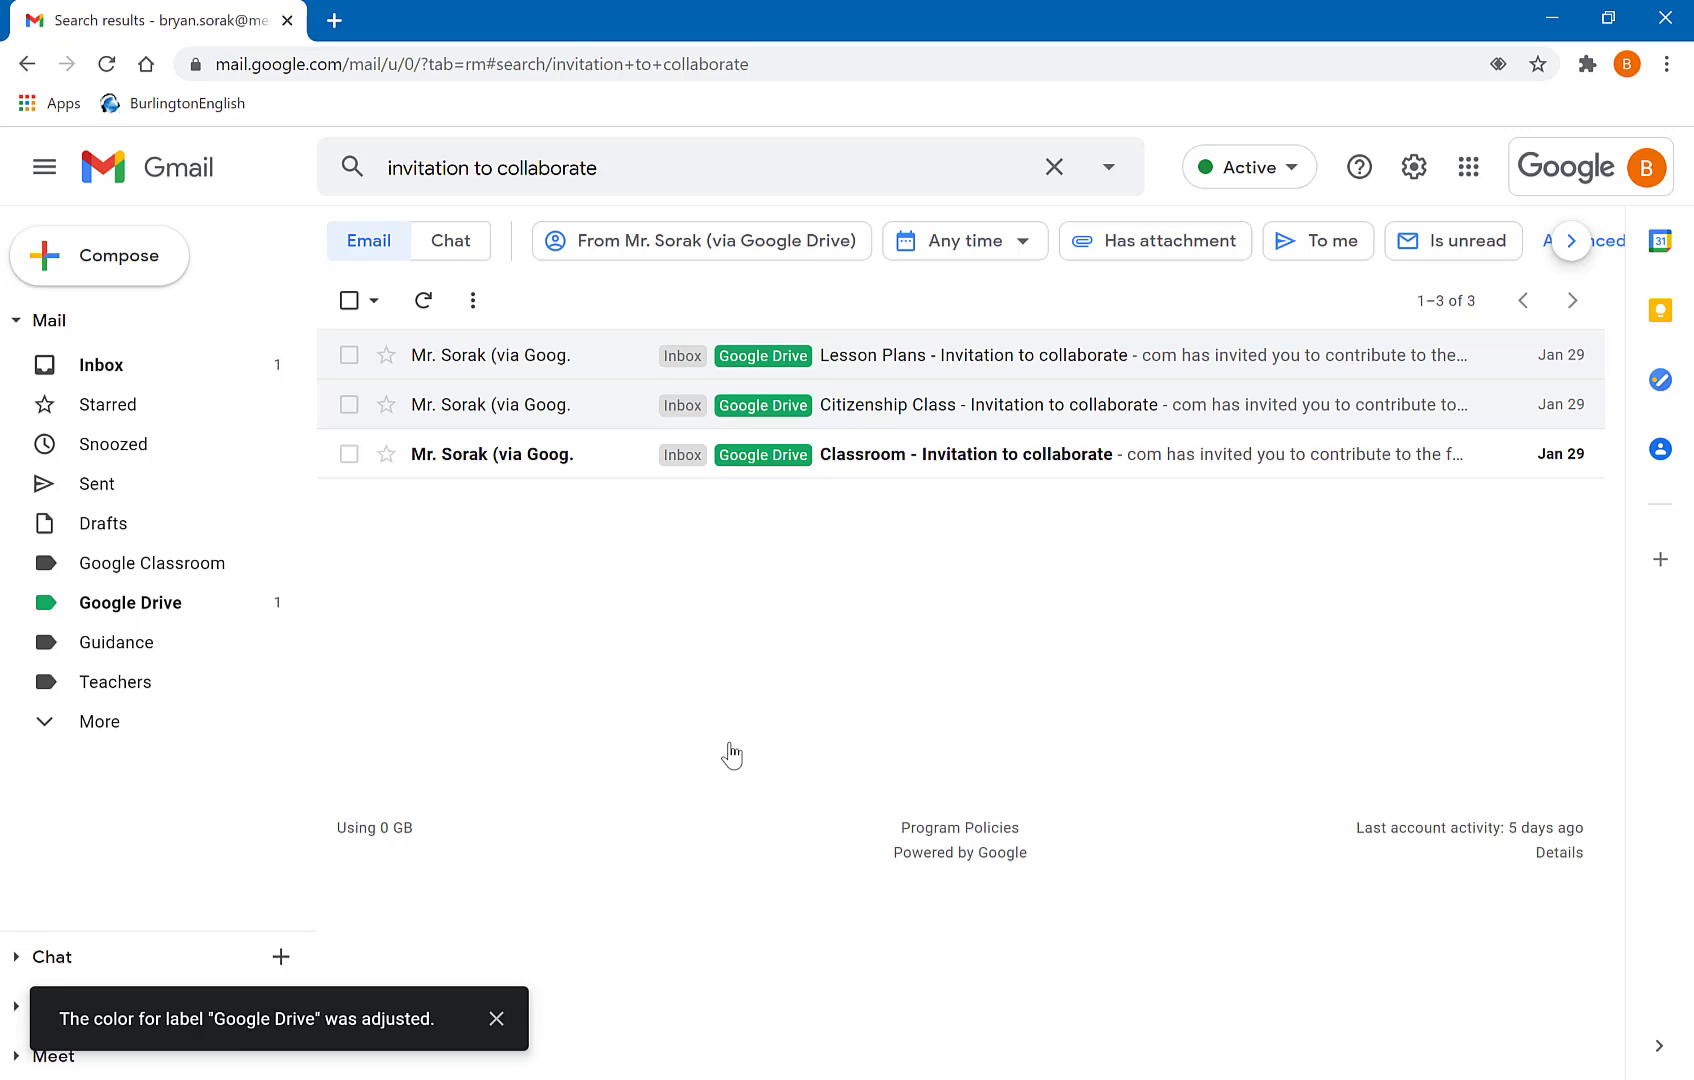
pyautogui.click(110, 368)
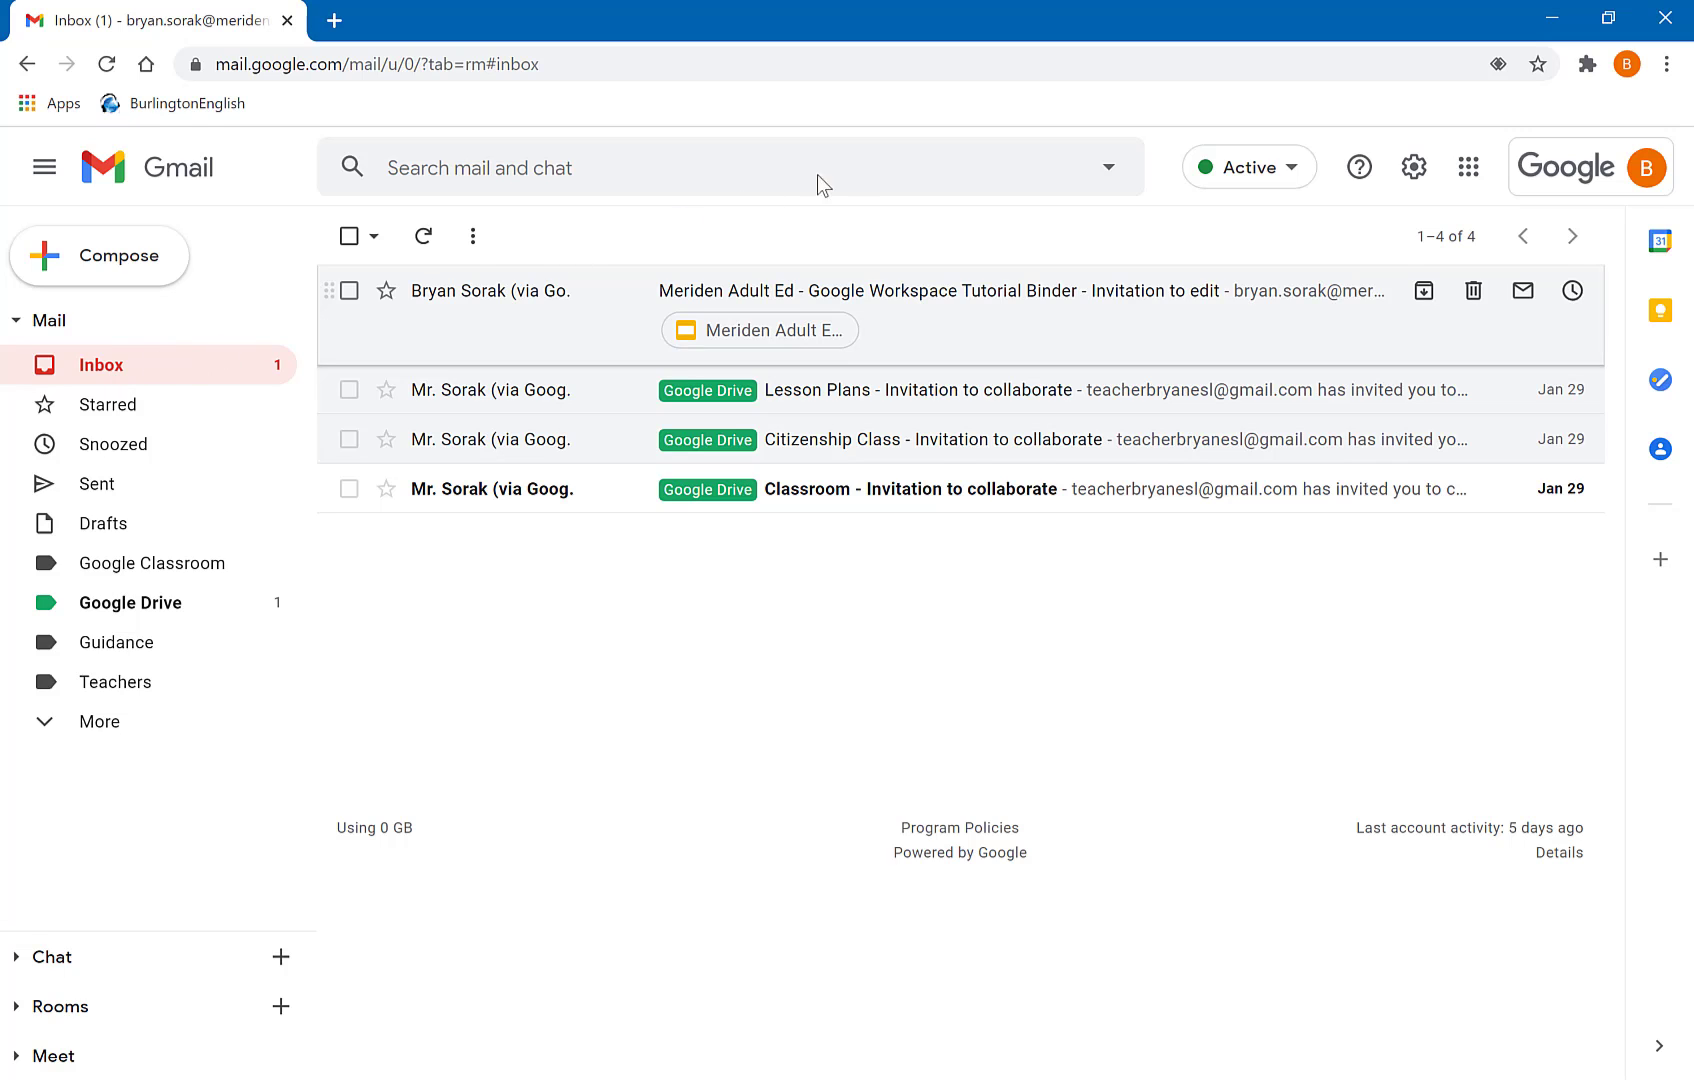
# - Turn the 'invitation to edit' search into a filter applying Google Drive, including the existing conversation
pyautogui.click(845, 168)
pyautogui.write('invi')
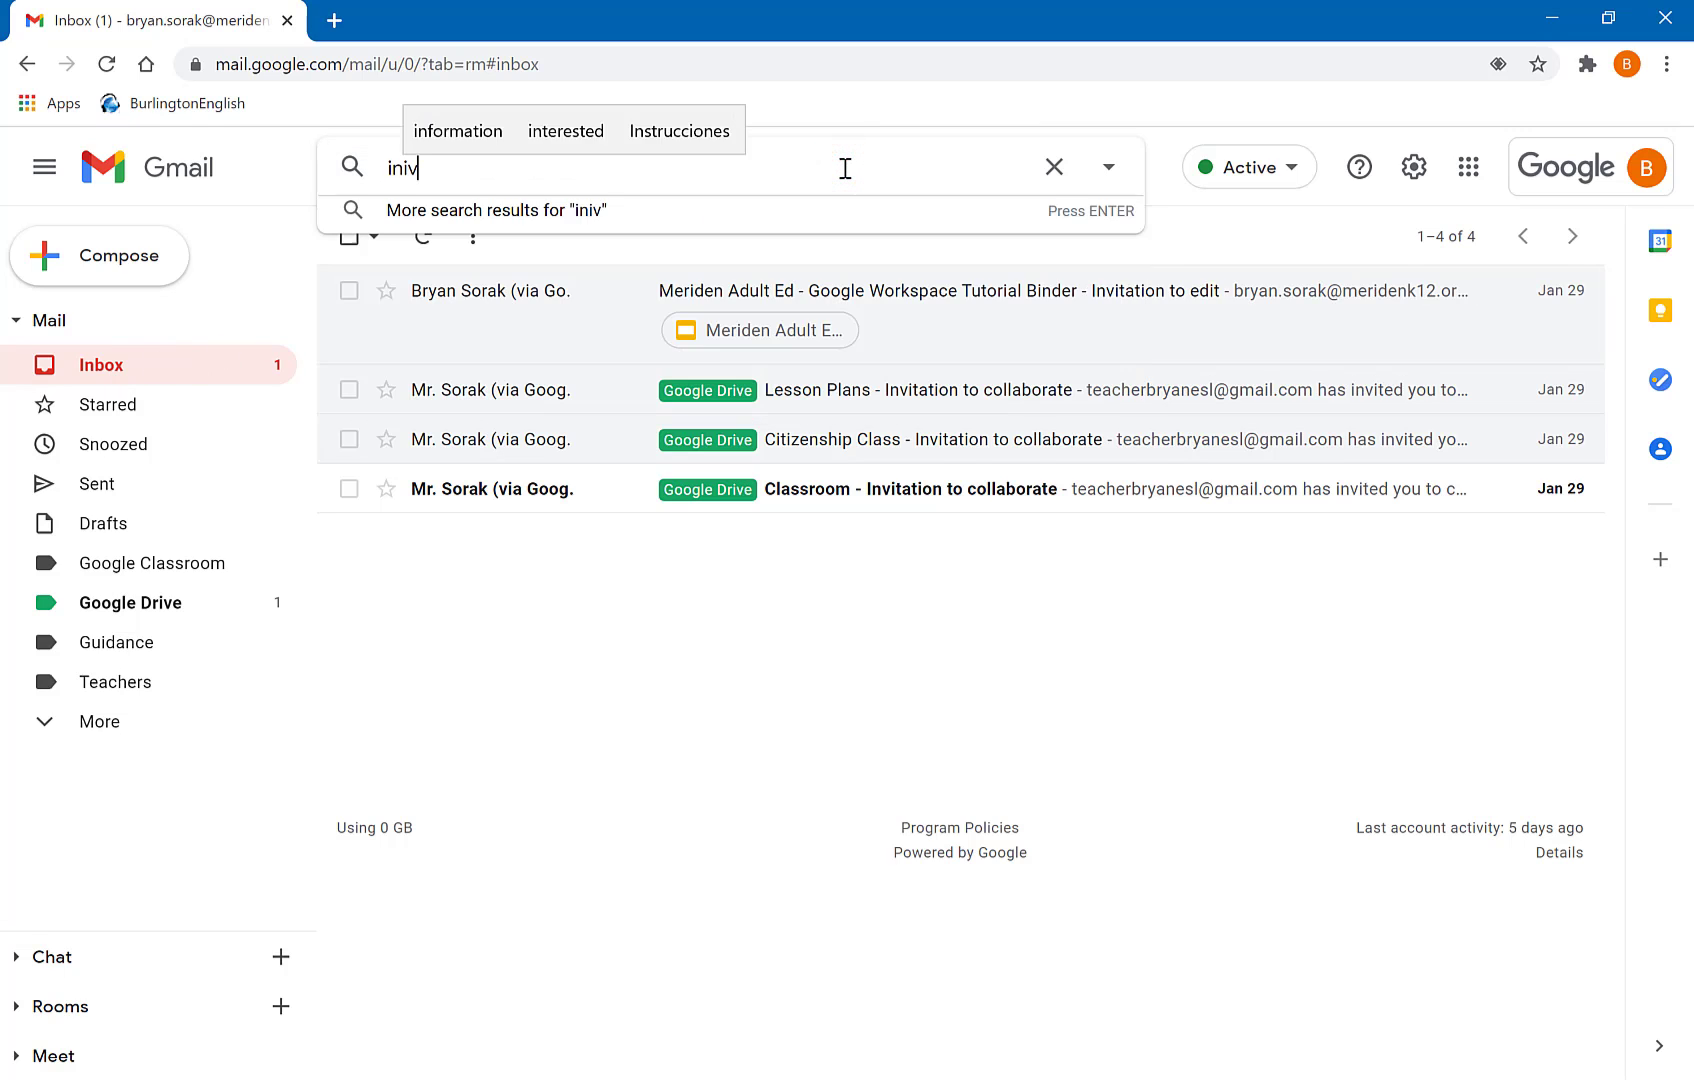
pyautogui.press('Down')
pyautogui.press('Down')
pyautogui.press('Down')
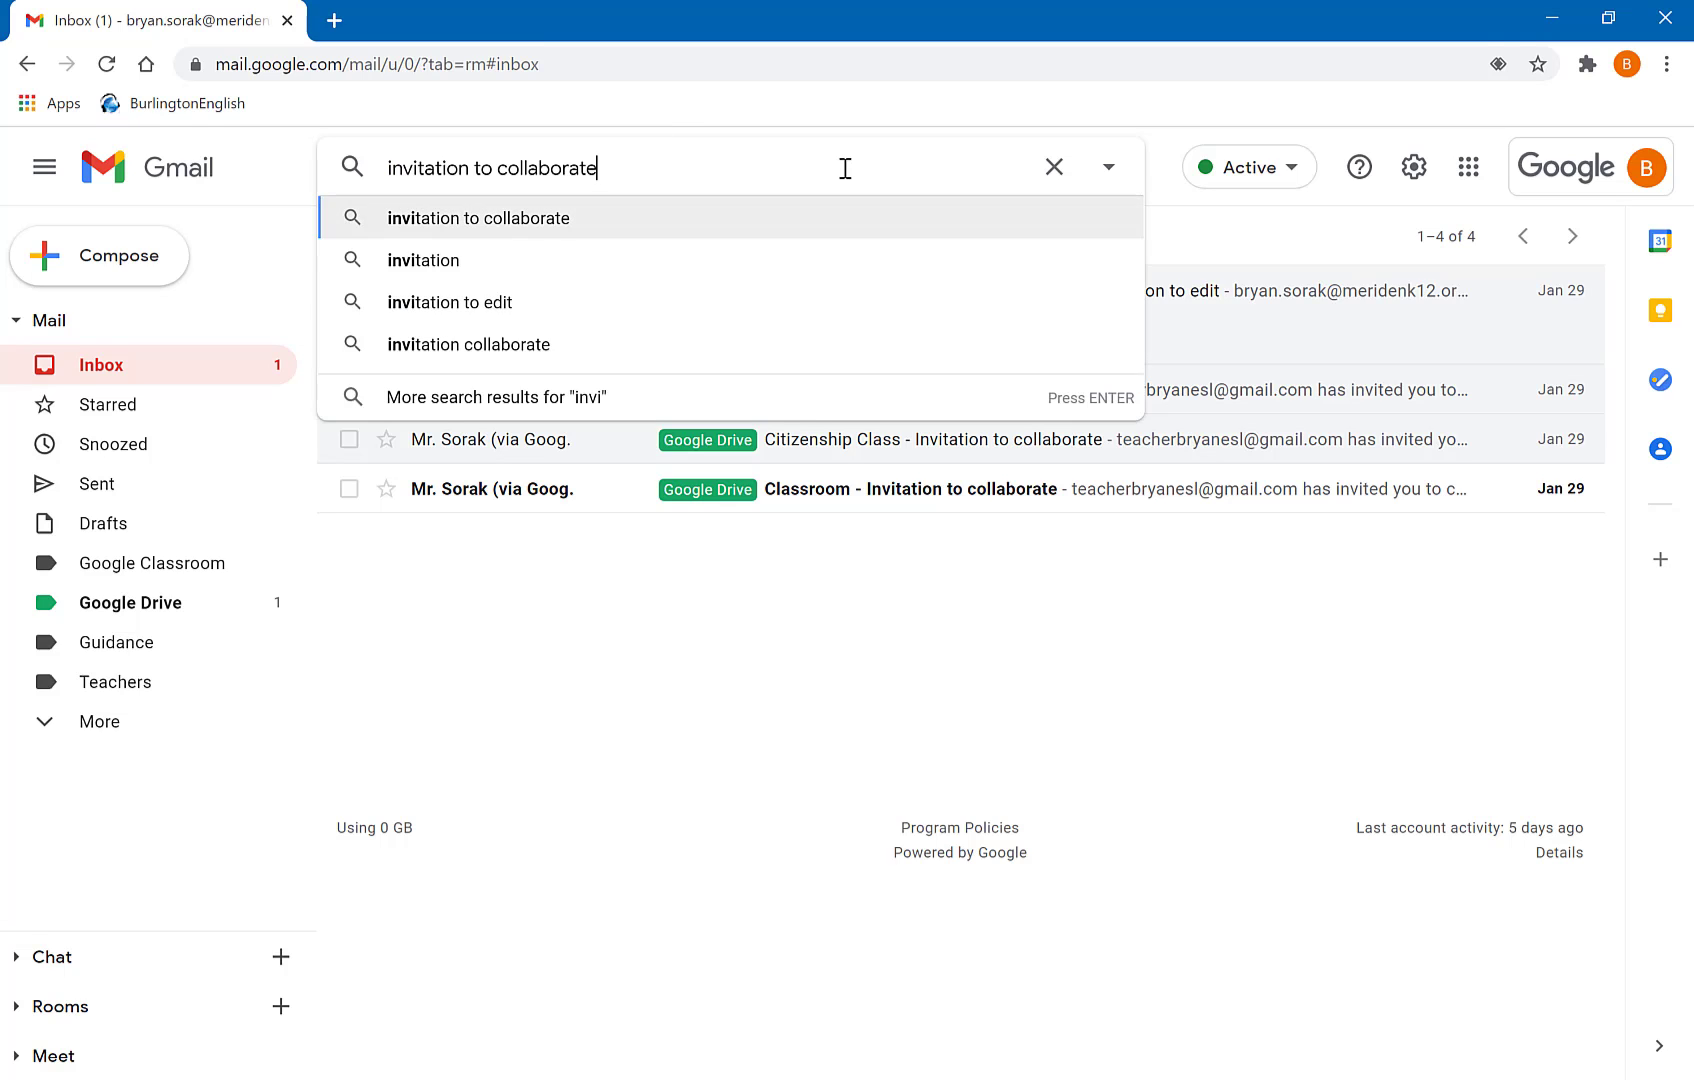
pyautogui.press('Return')
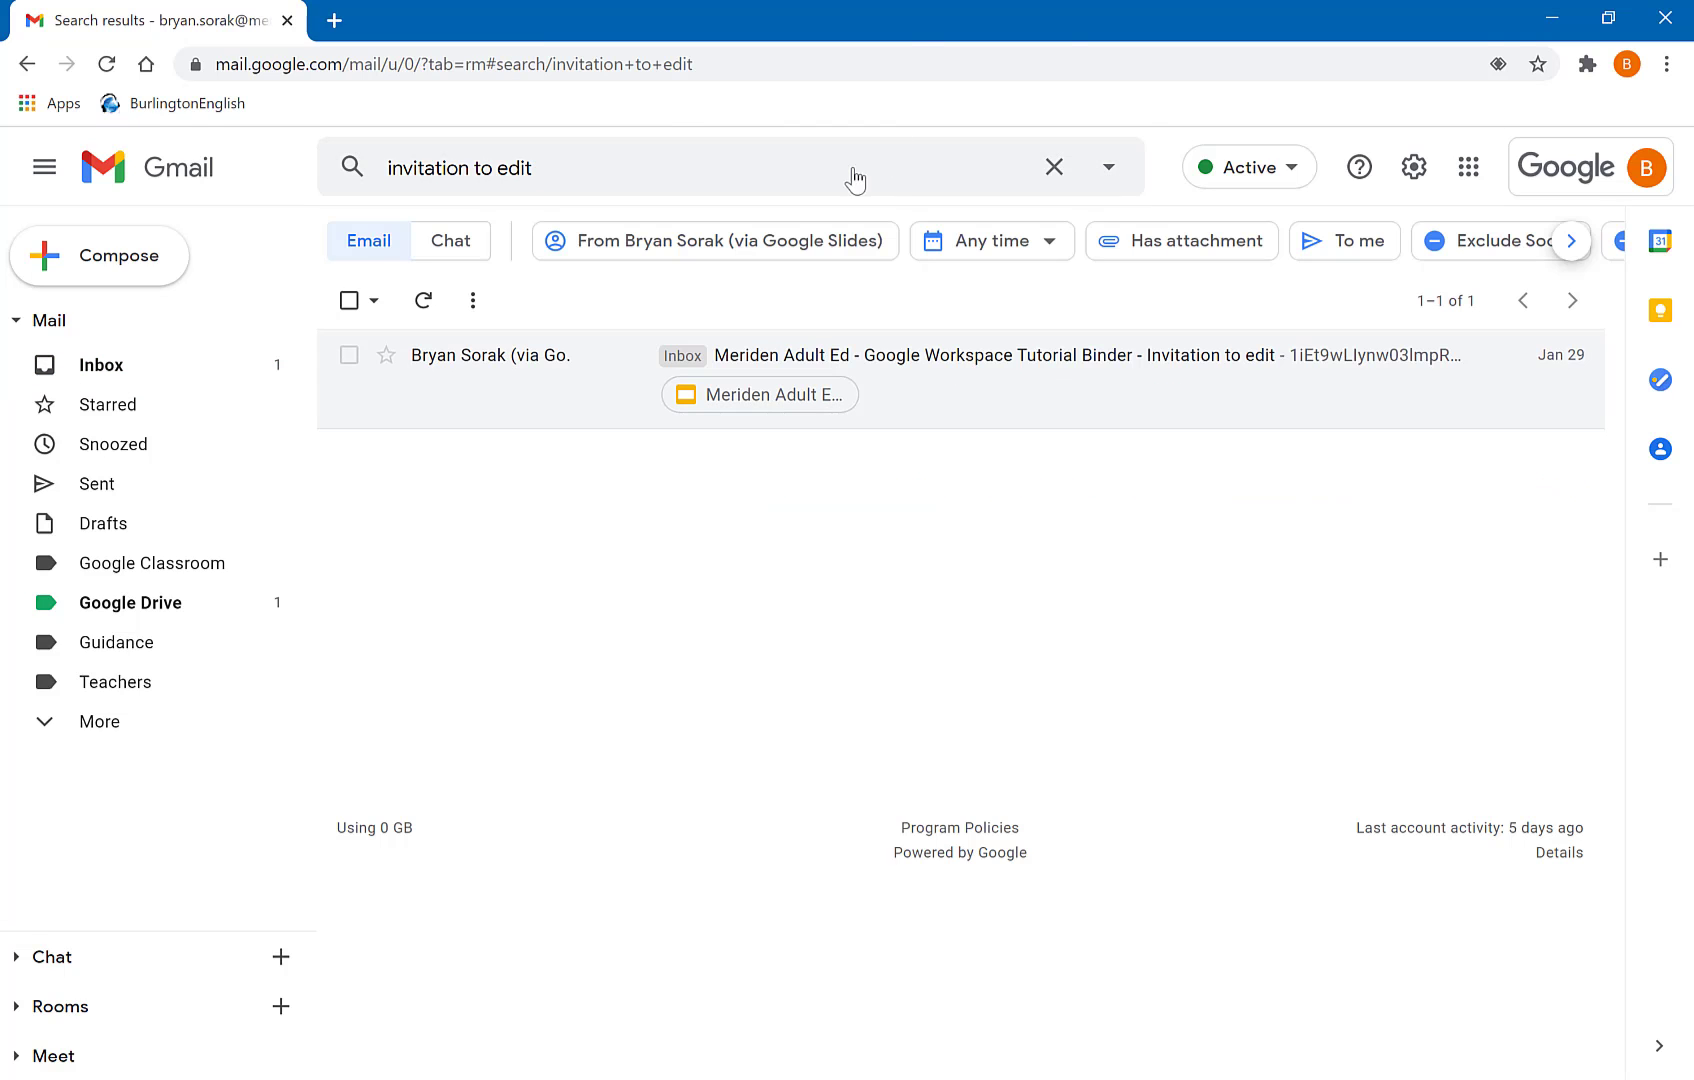
pyautogui.click(1108, 167)
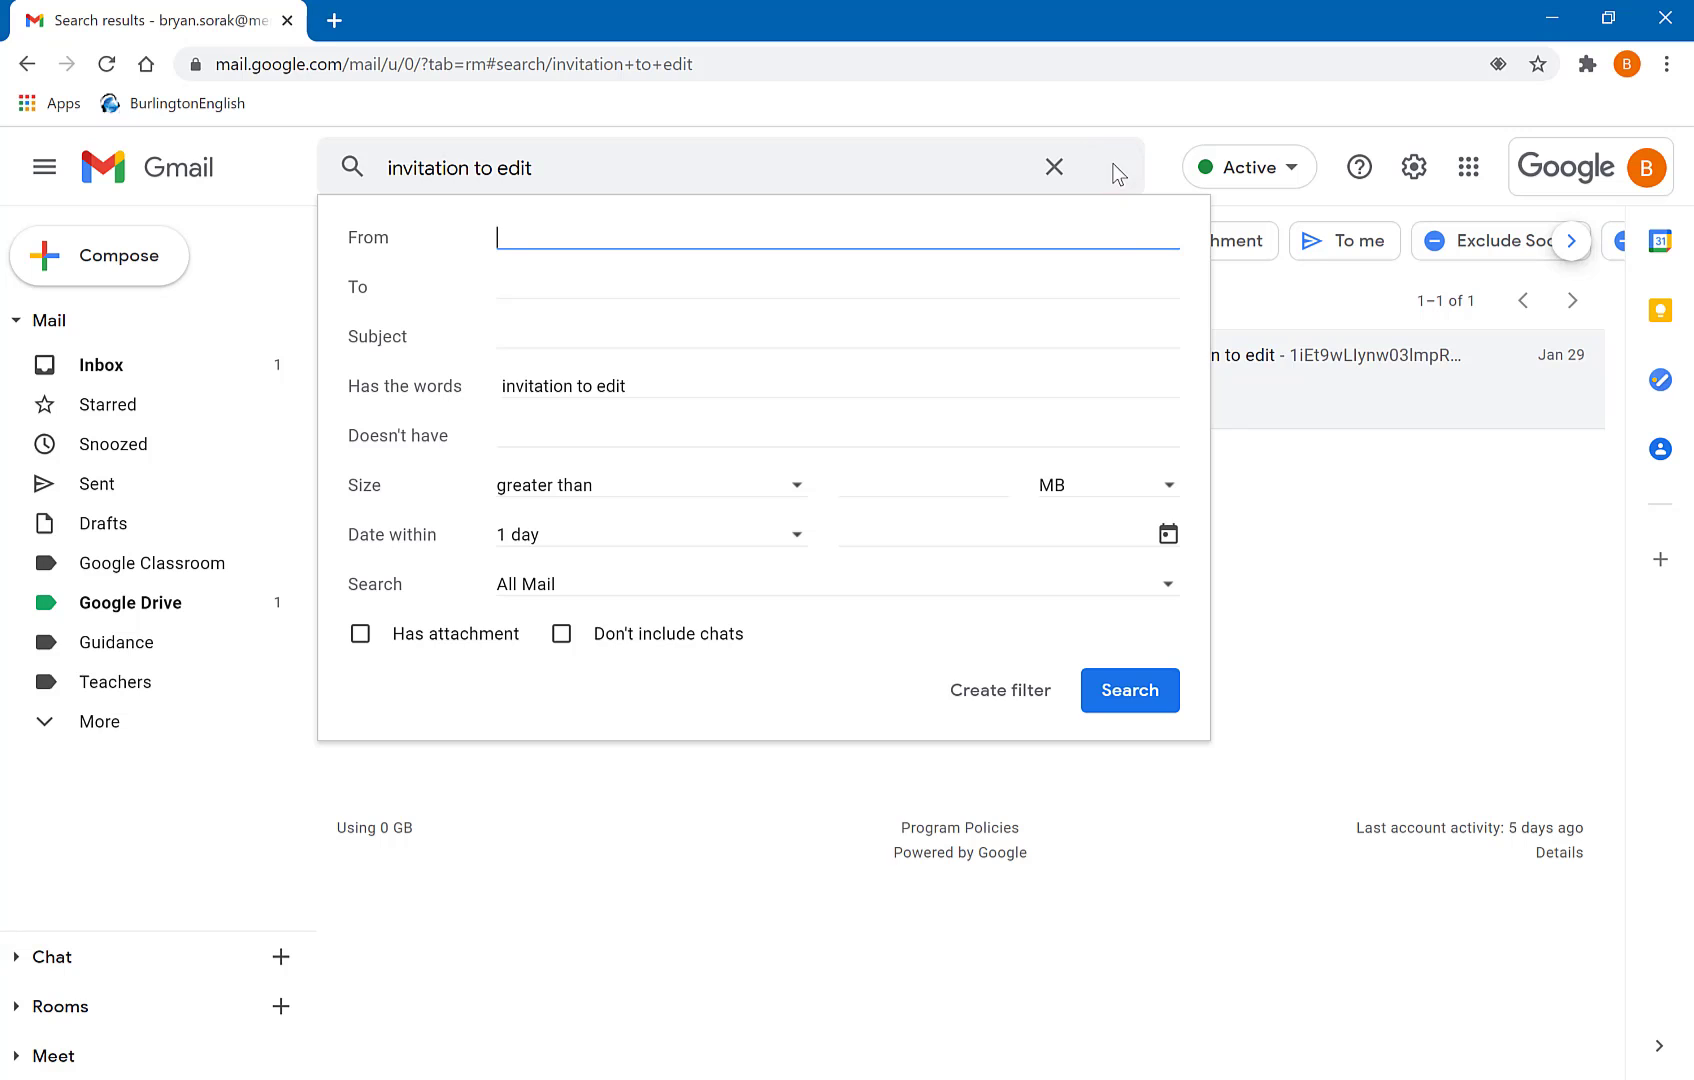
pyautogui.click(975, 690)
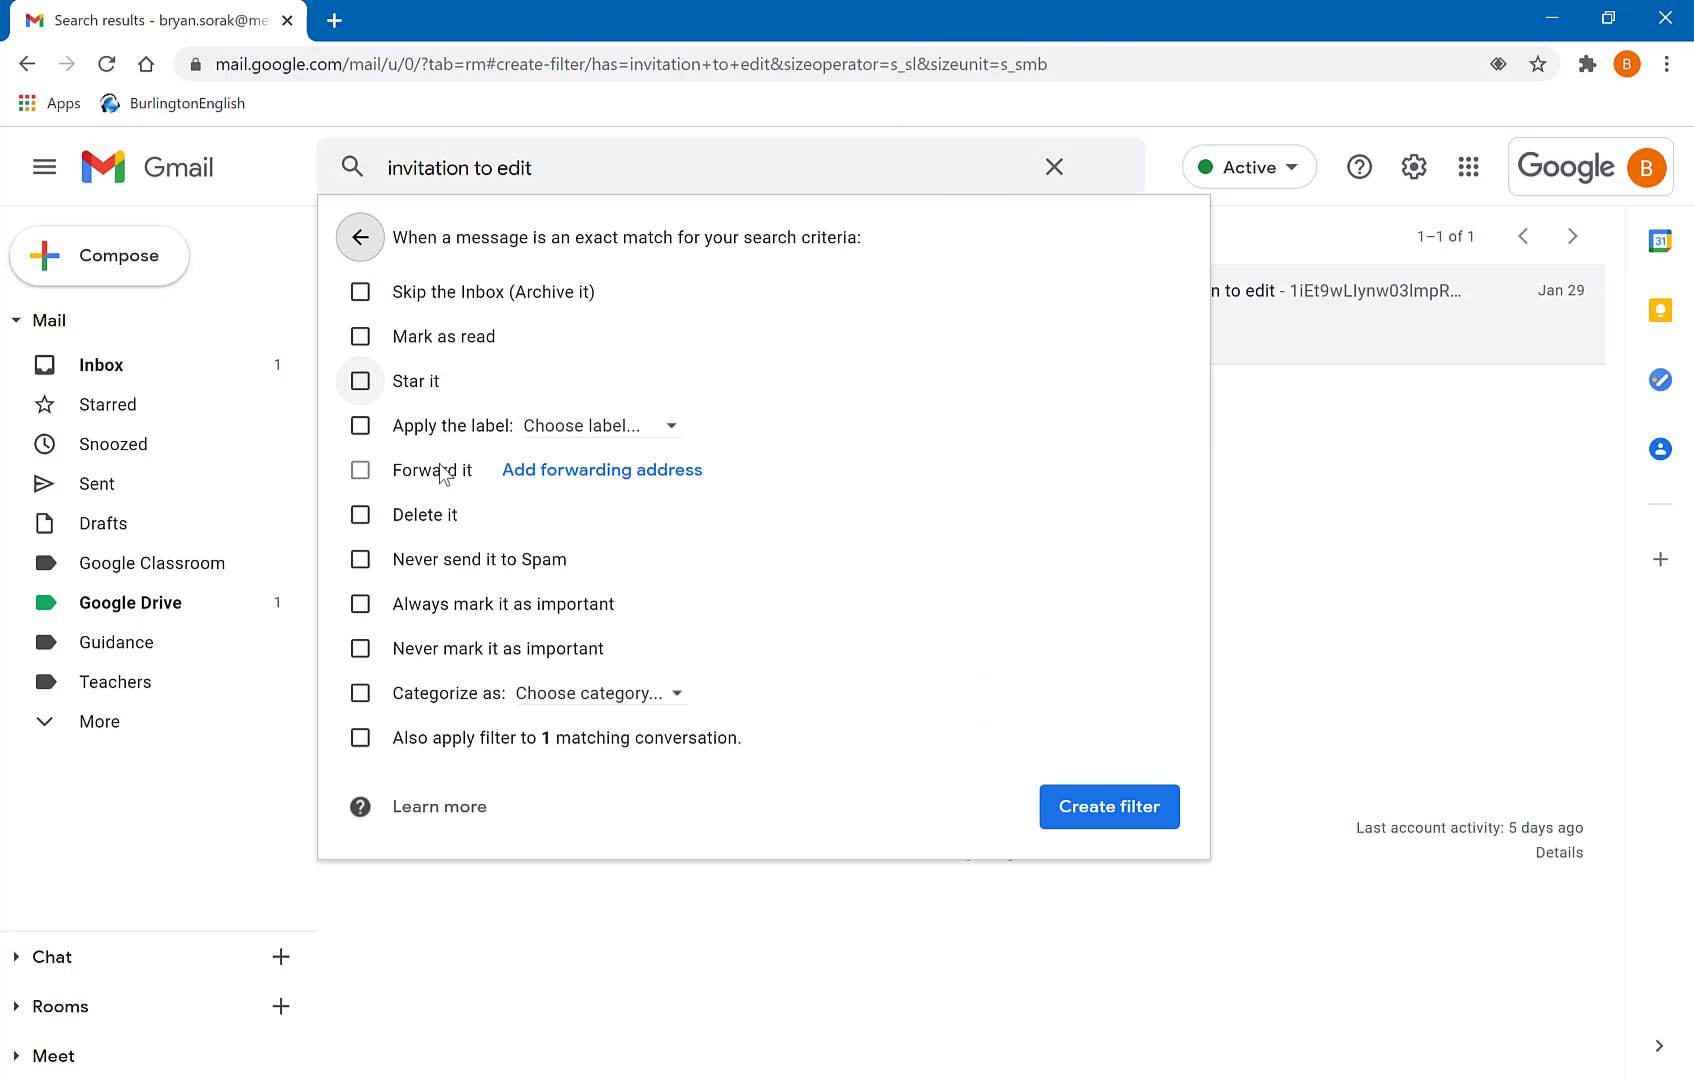
pyautogui.click(360, 425)
pyautogui.click(620, 437)
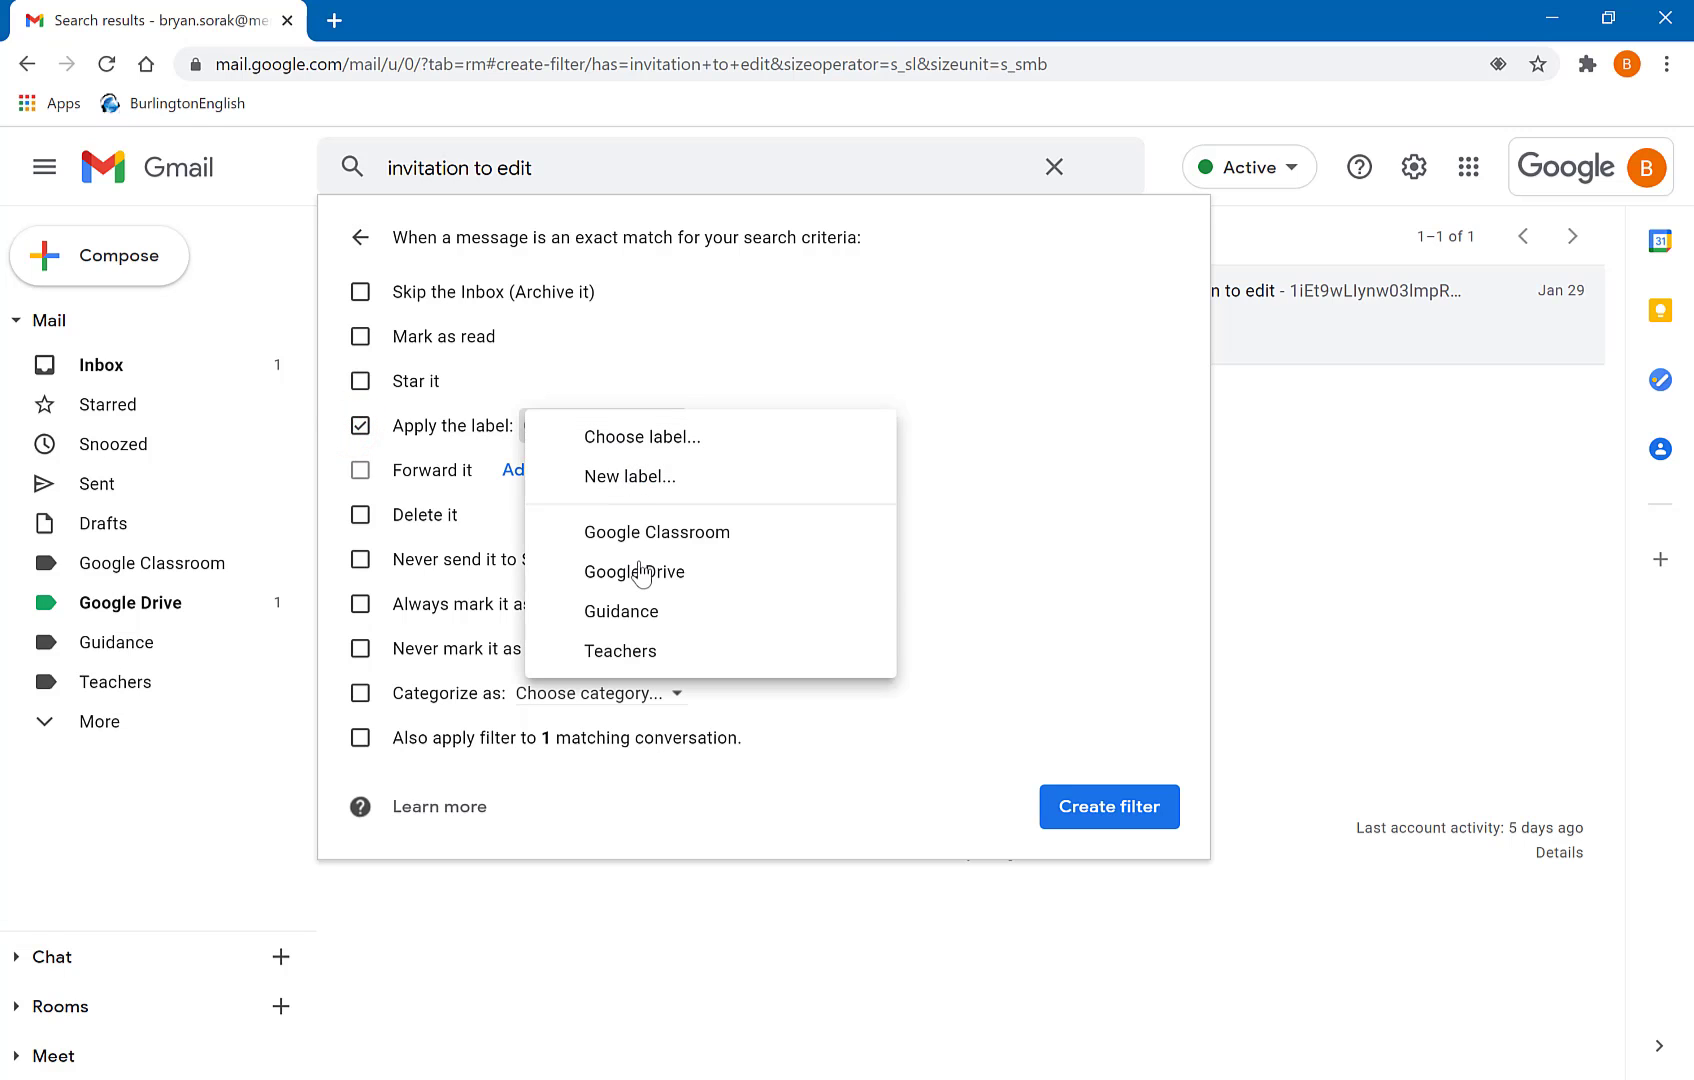
pyautogui.click(640, 566)
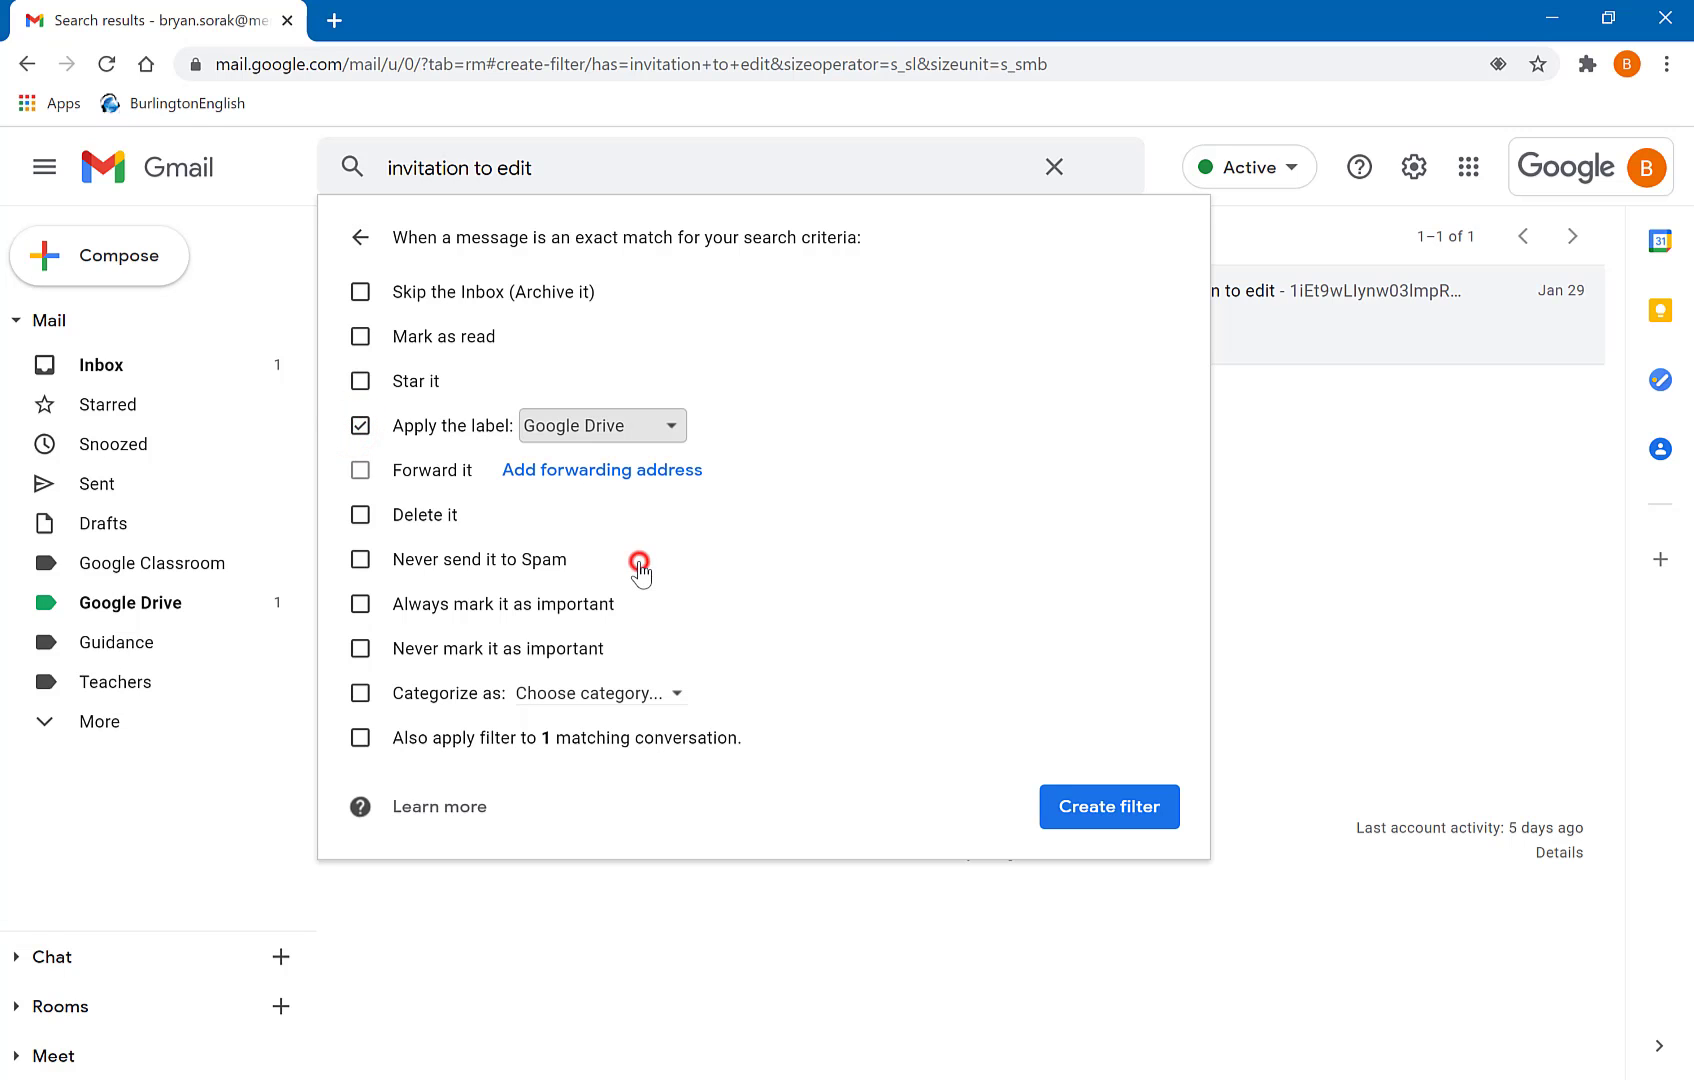
pyautogui.click(361, 739)
pyautogui.click(1090, 808)
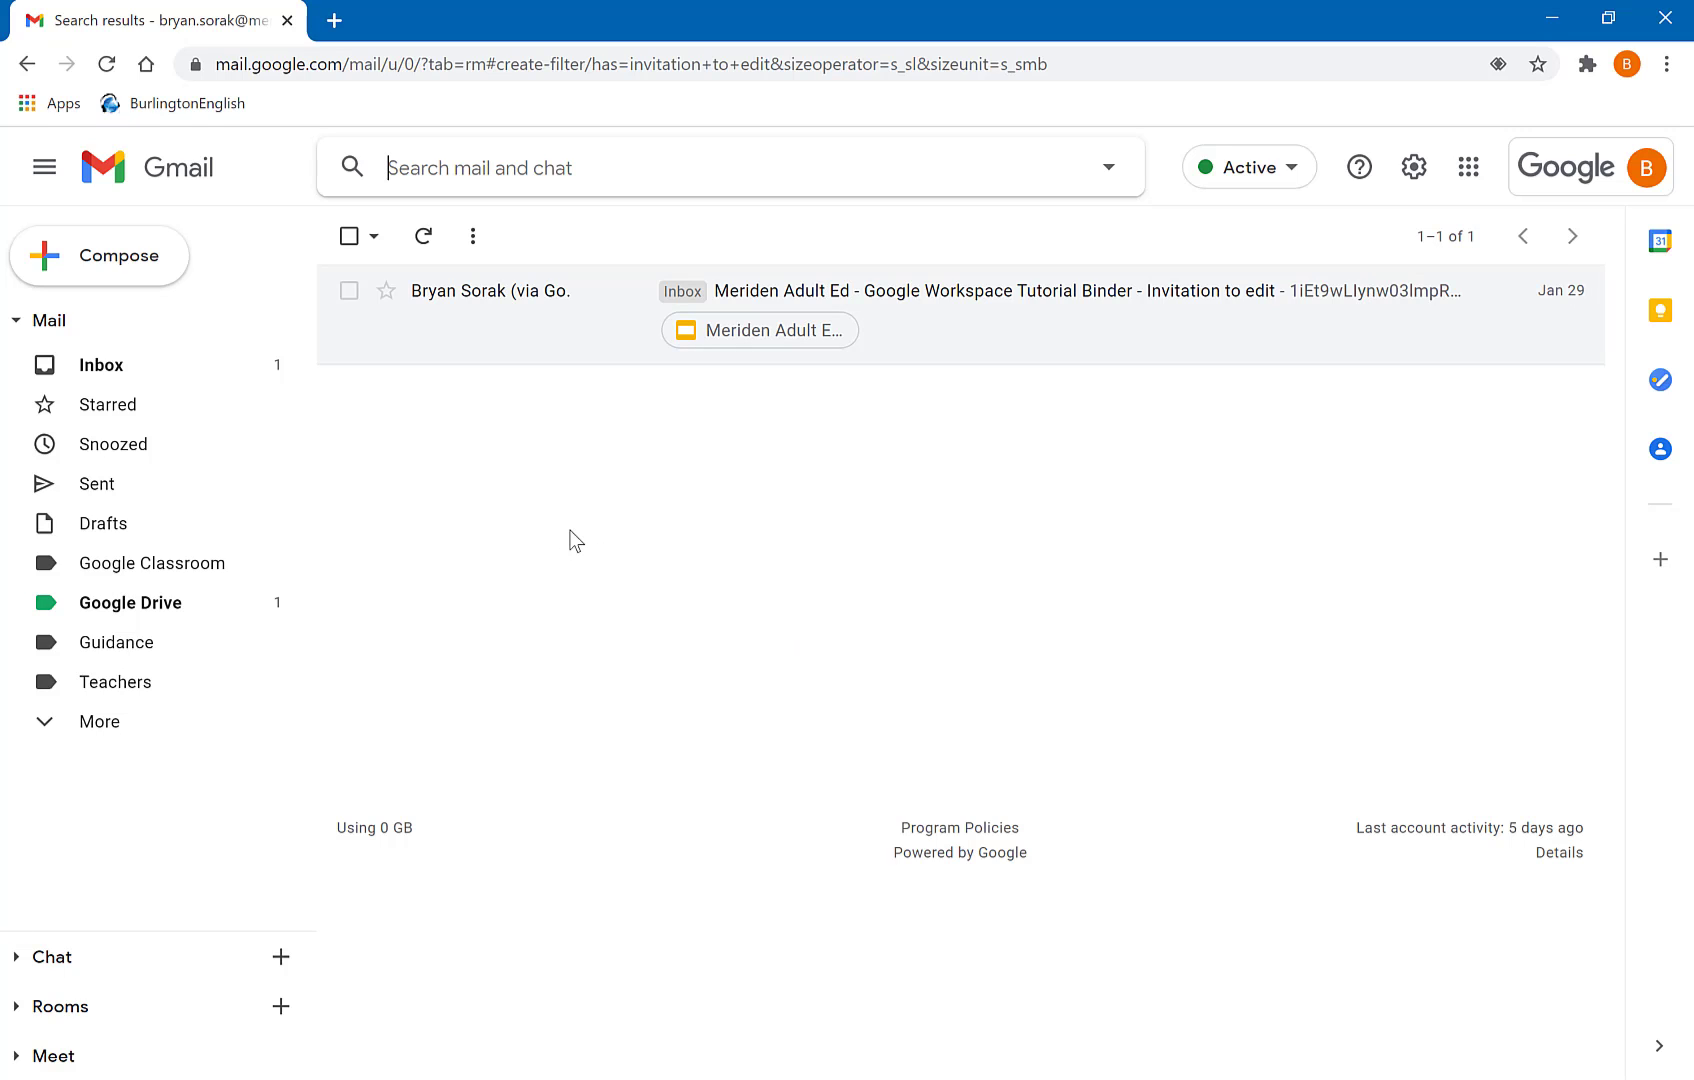
pyautogui.click(163, 370)
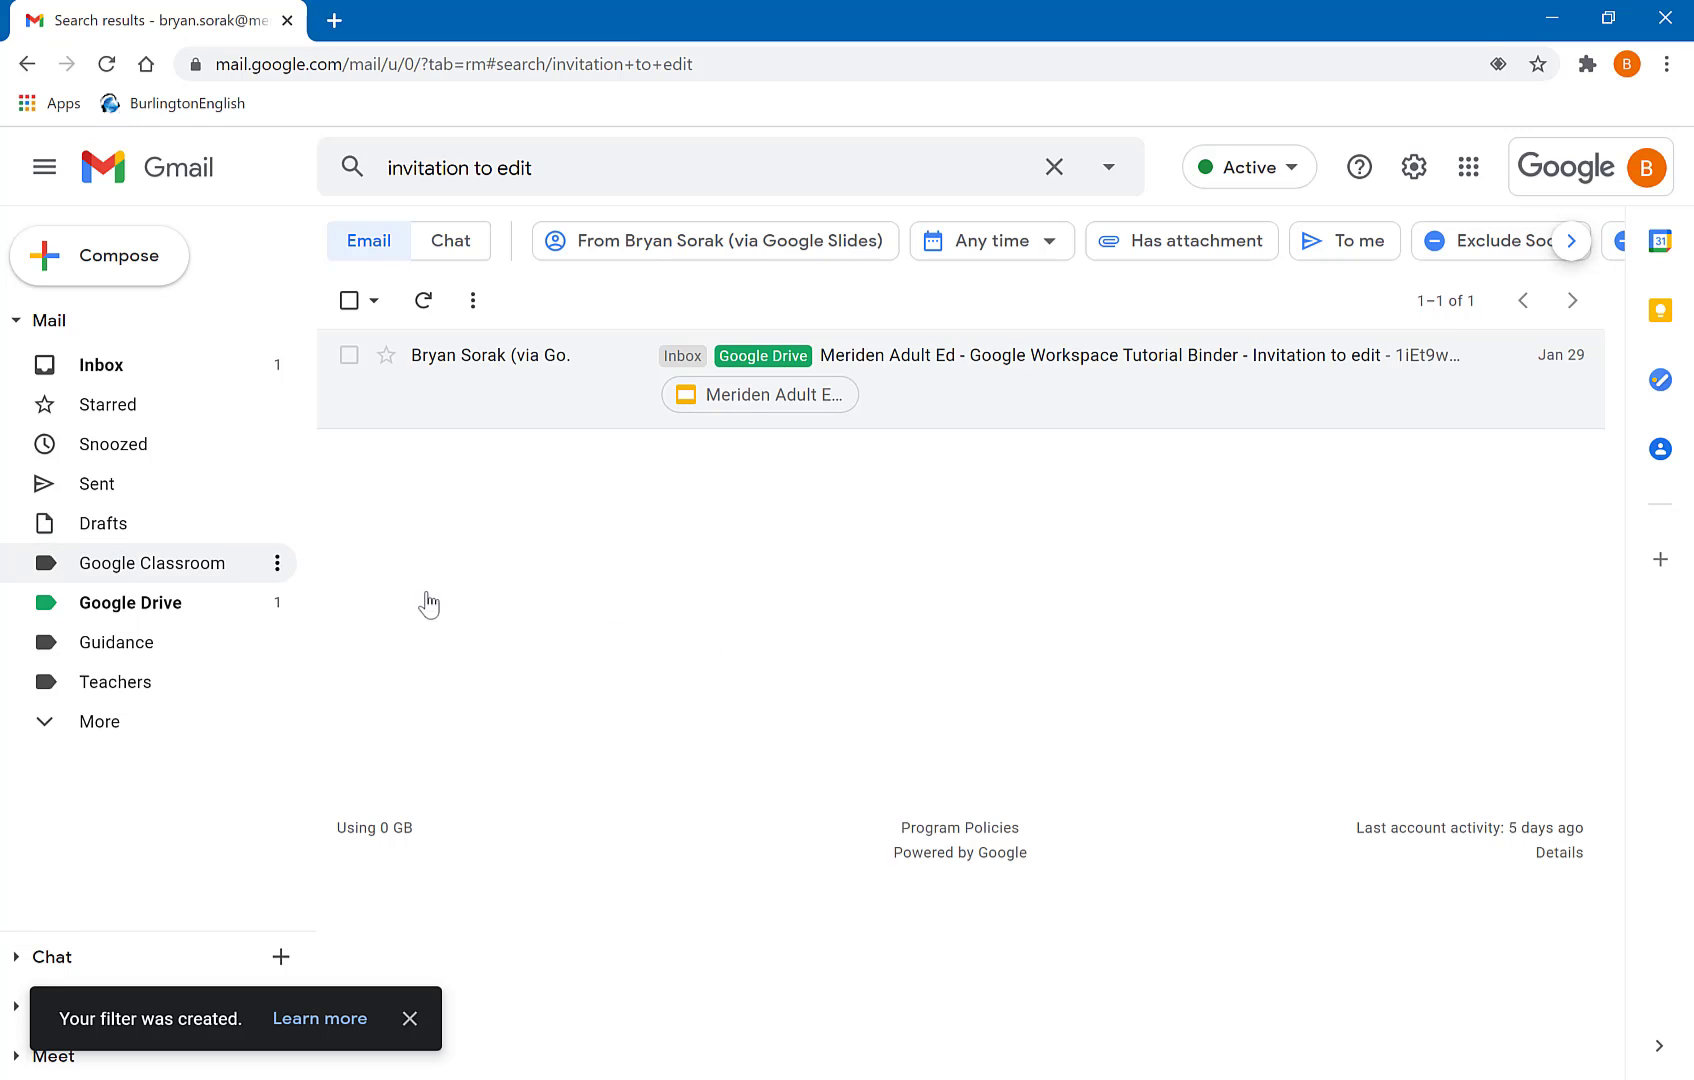
# - Set label colours: Google Classroom orange, Guidance purple, Teachers blue; then go back to the Inbox
pyautogui.click(279, 564)
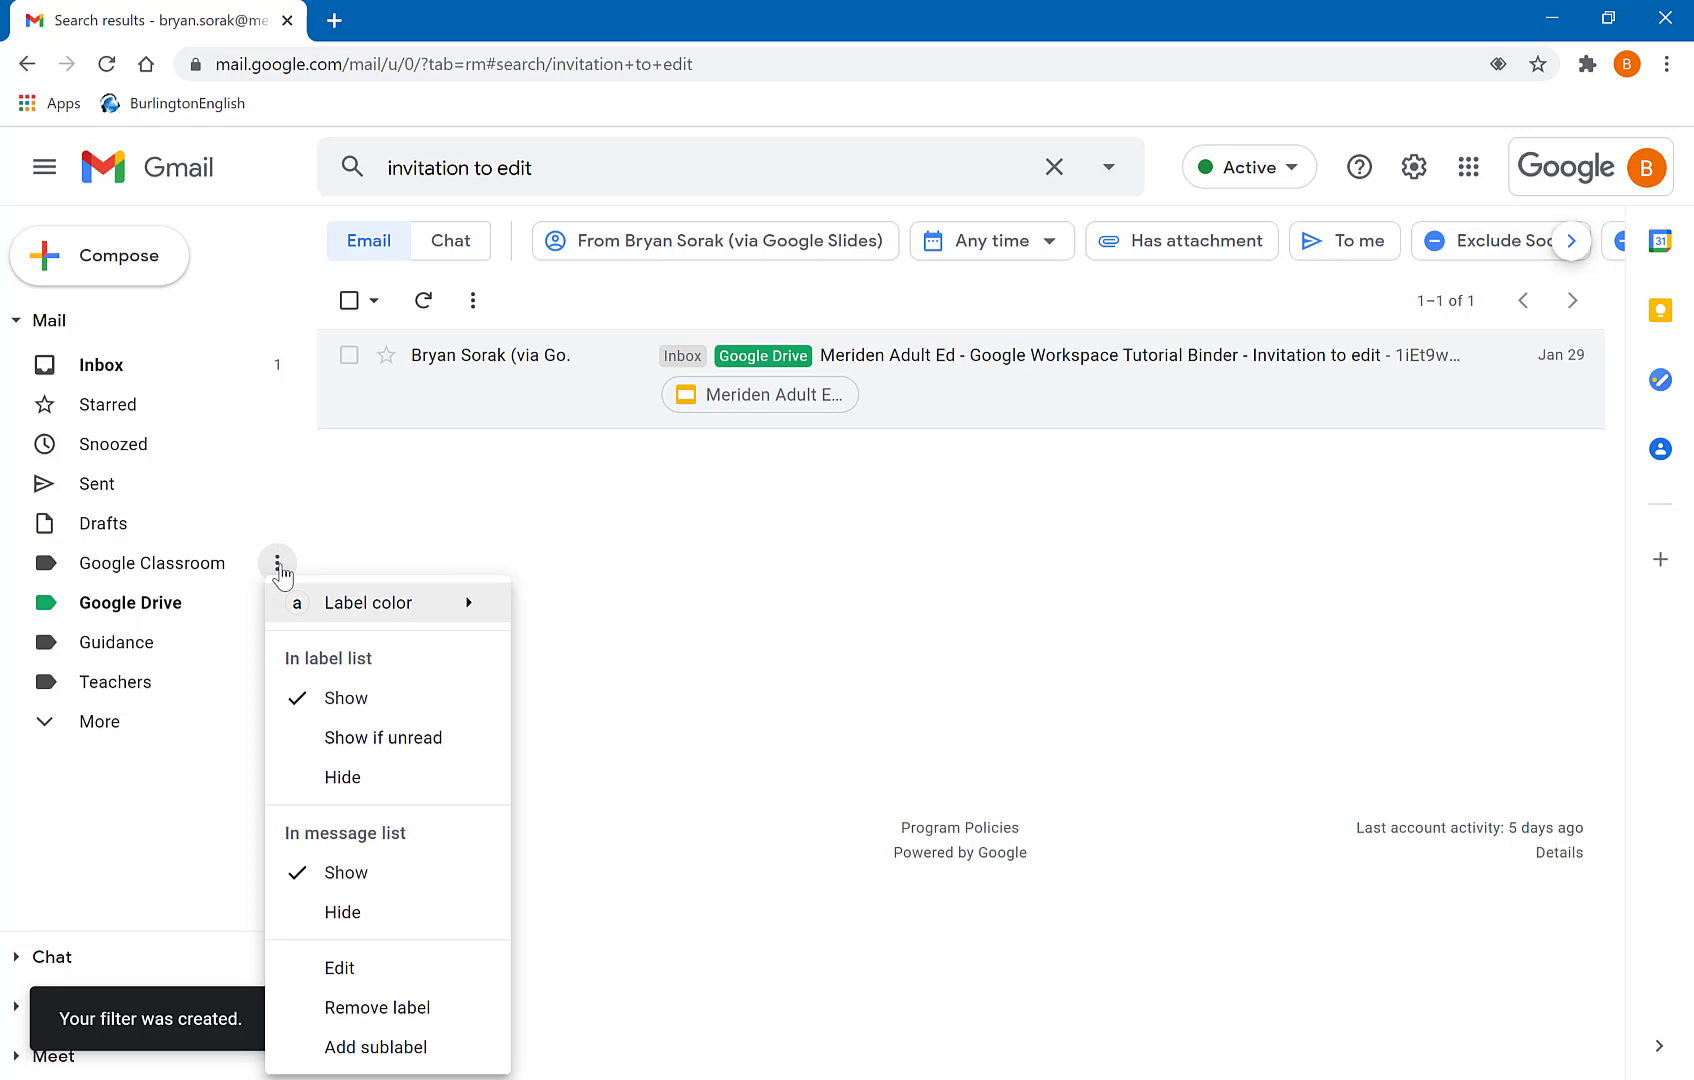
pyautogui.moveTo(285, 590)
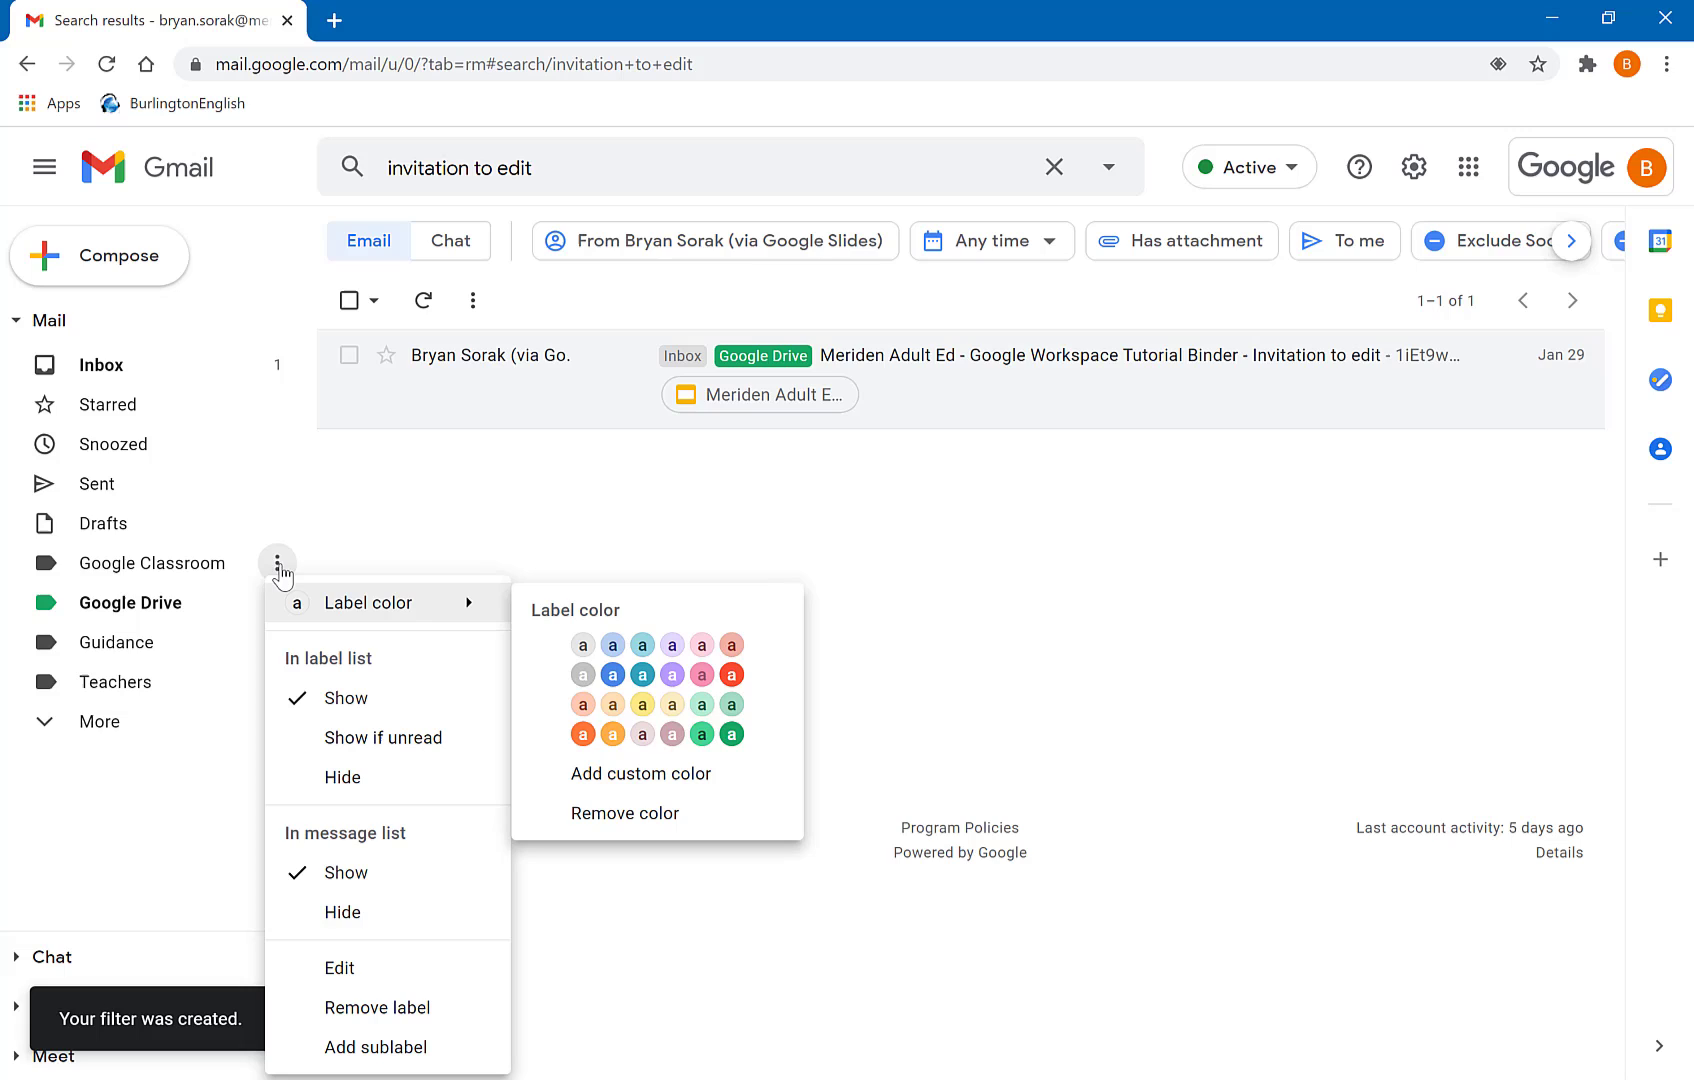
pyautogui.click(583, 736)
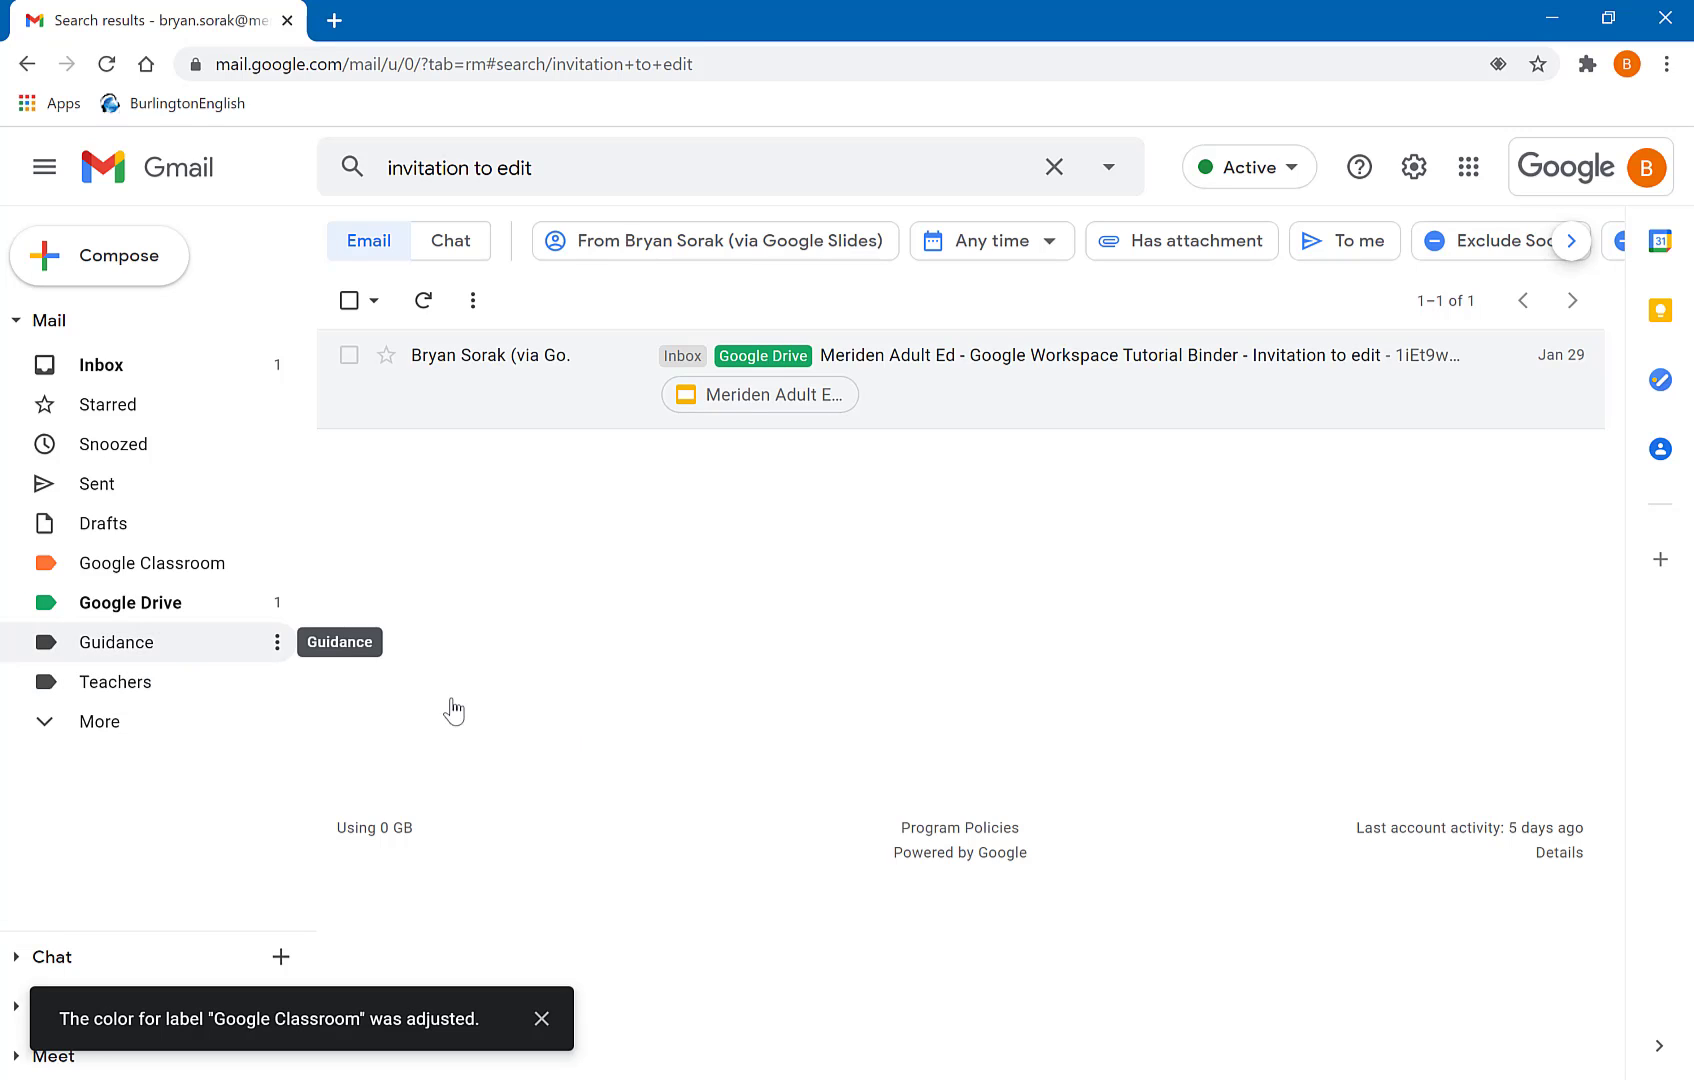
pyautogui.click(278, 646)
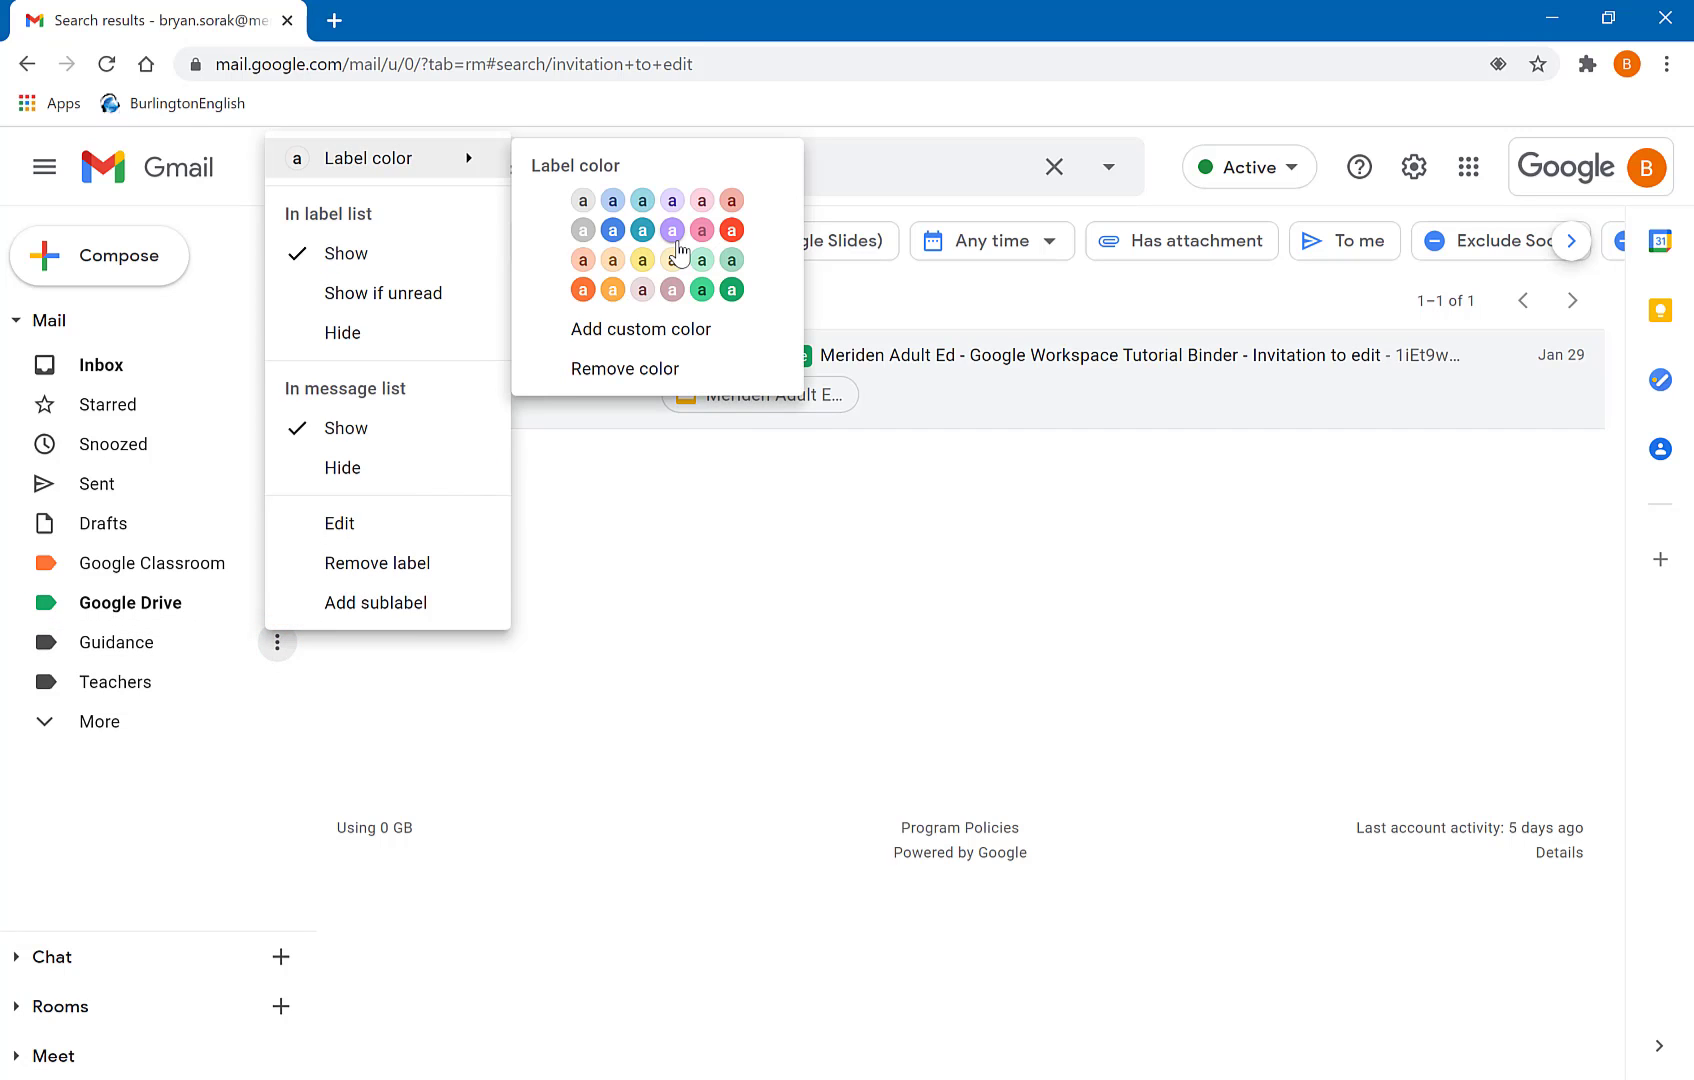
pyautogui.click(672, 231)
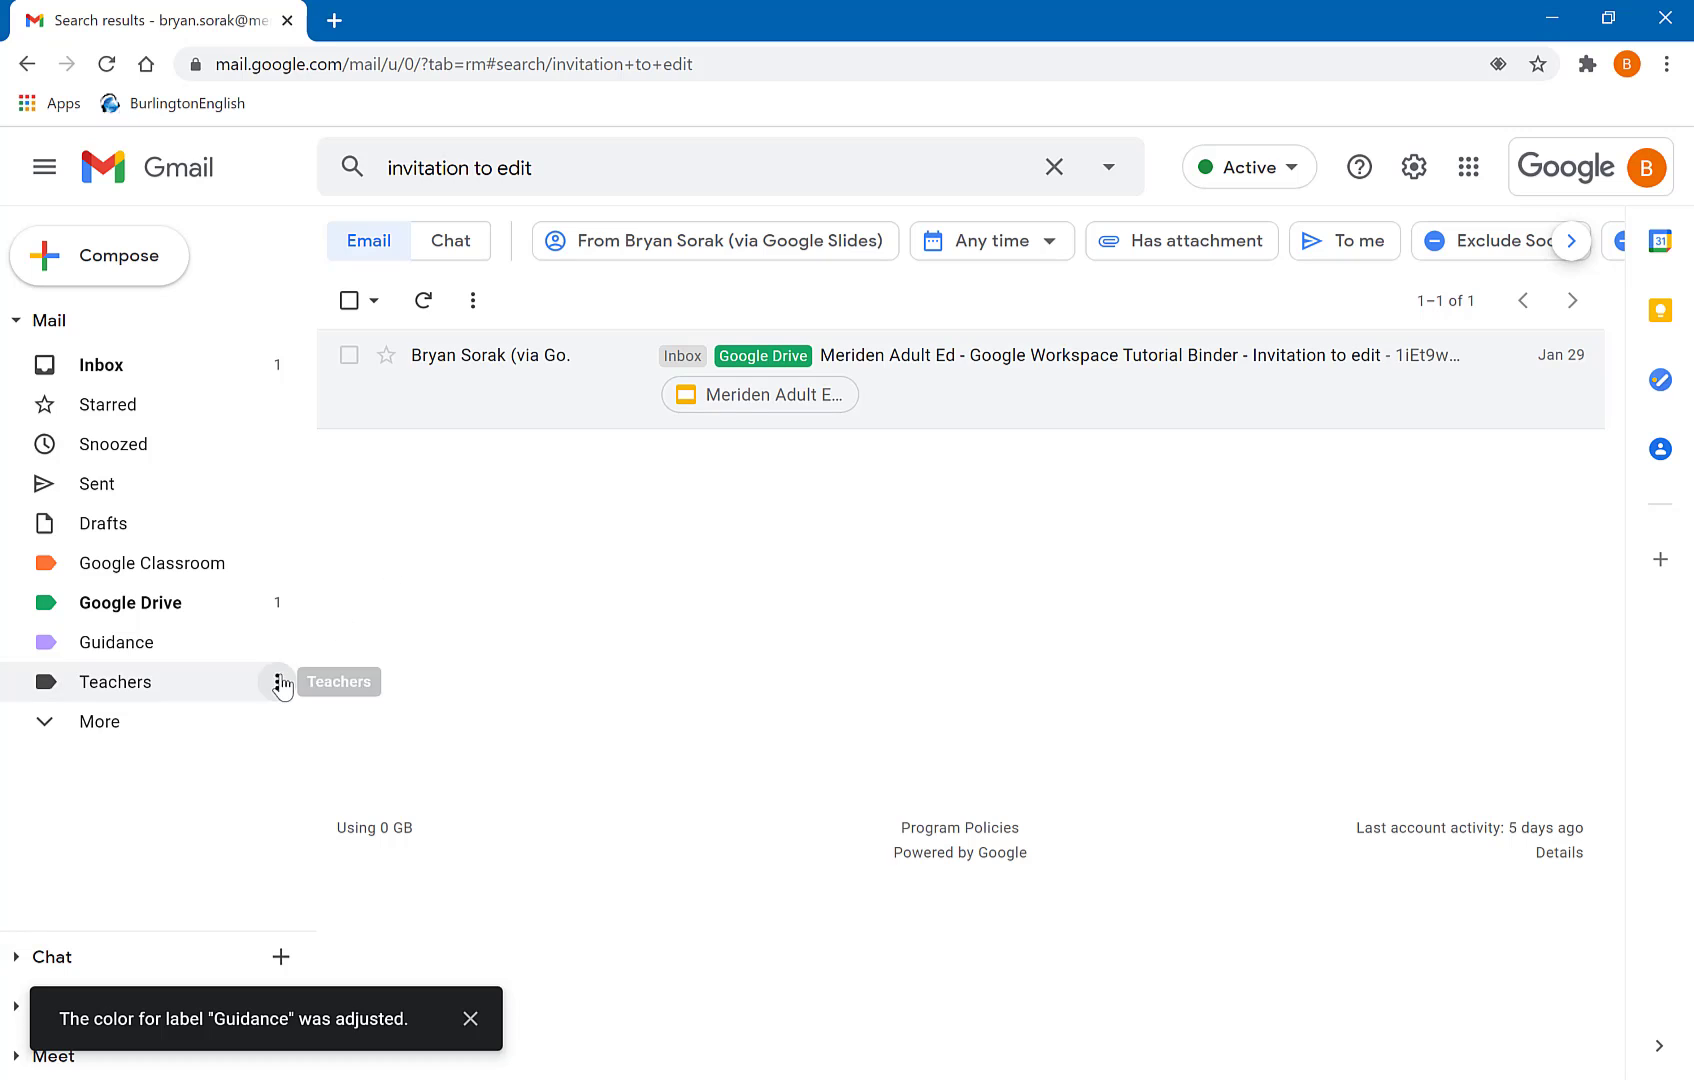
pyautogui.click(280, 681)
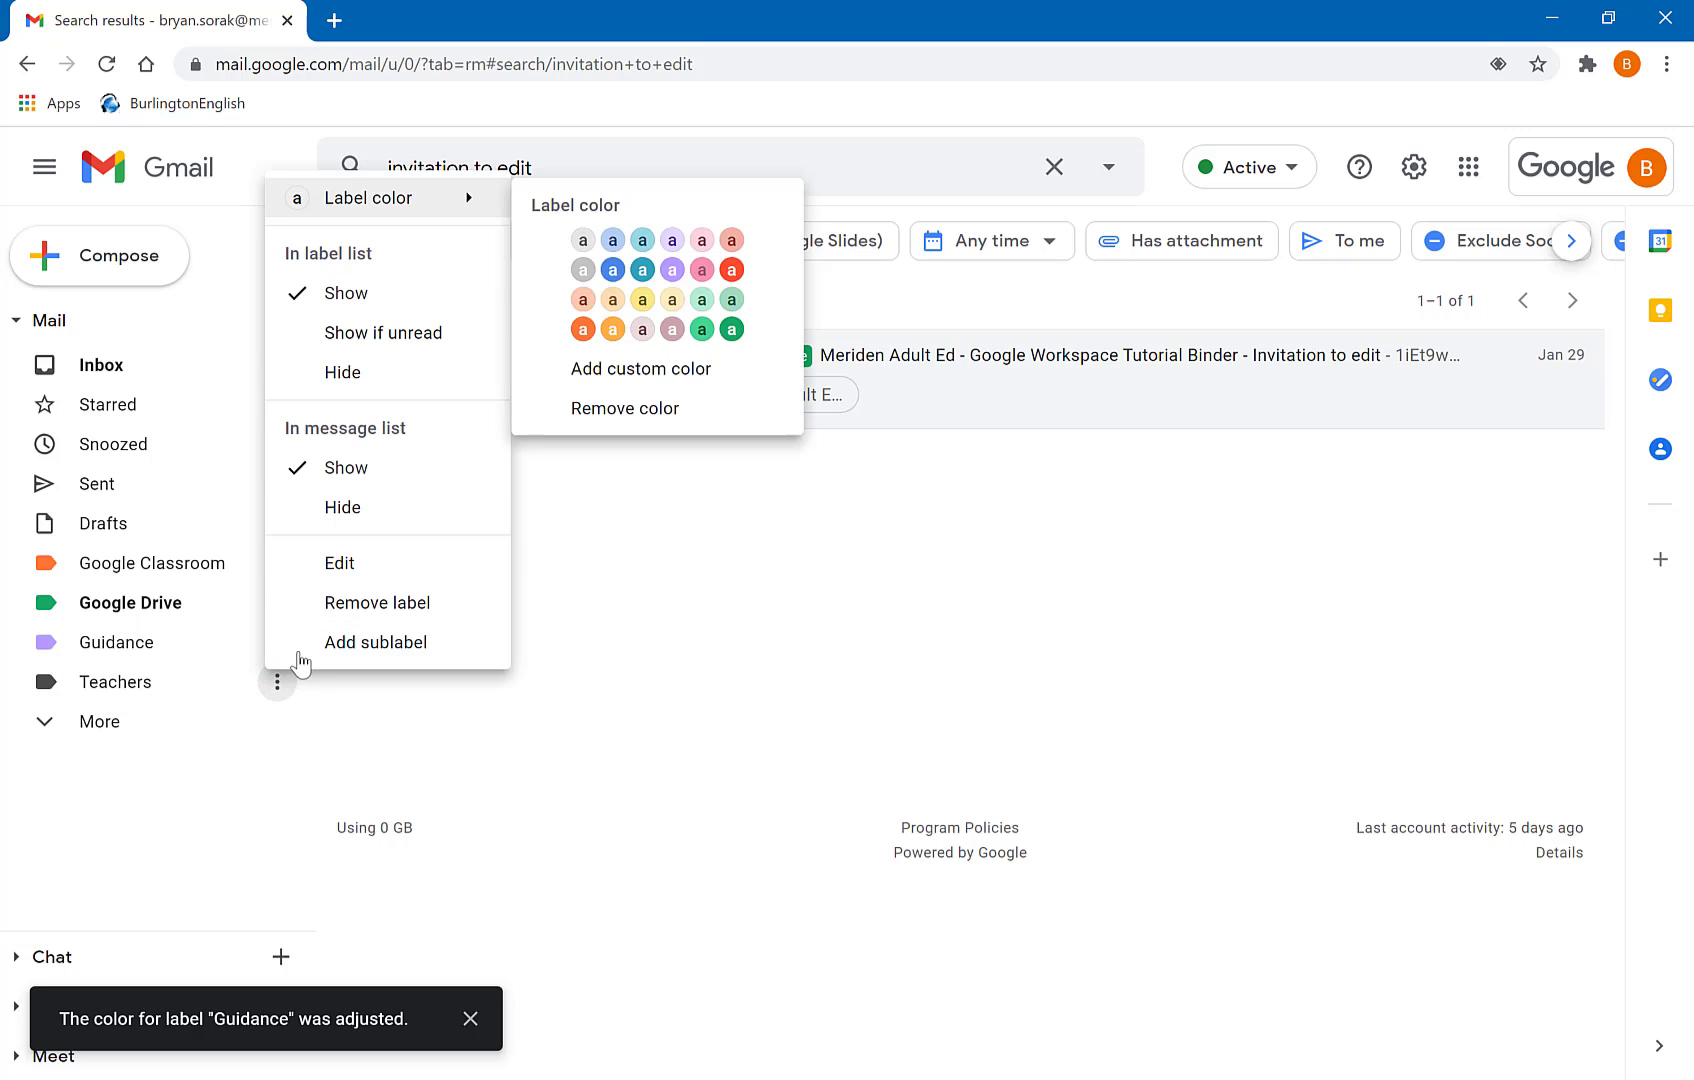
pyautogui.click(611, 270)
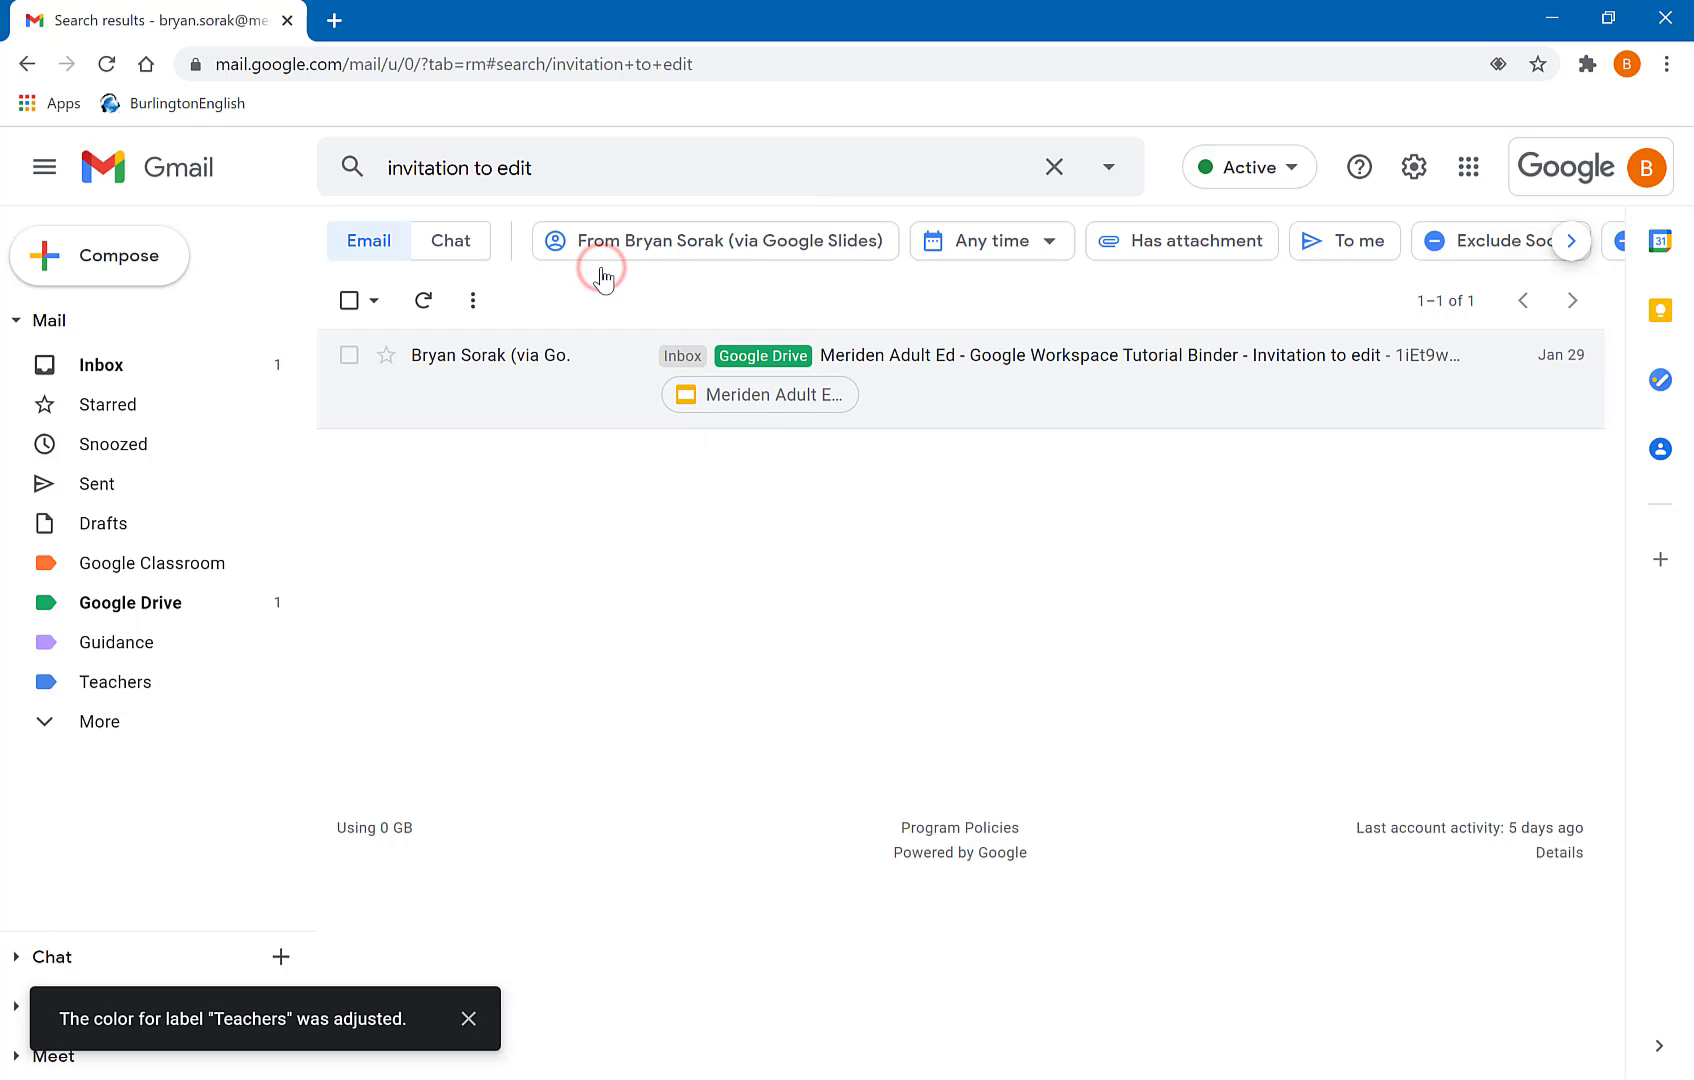
pyautogui.click(227, 365)
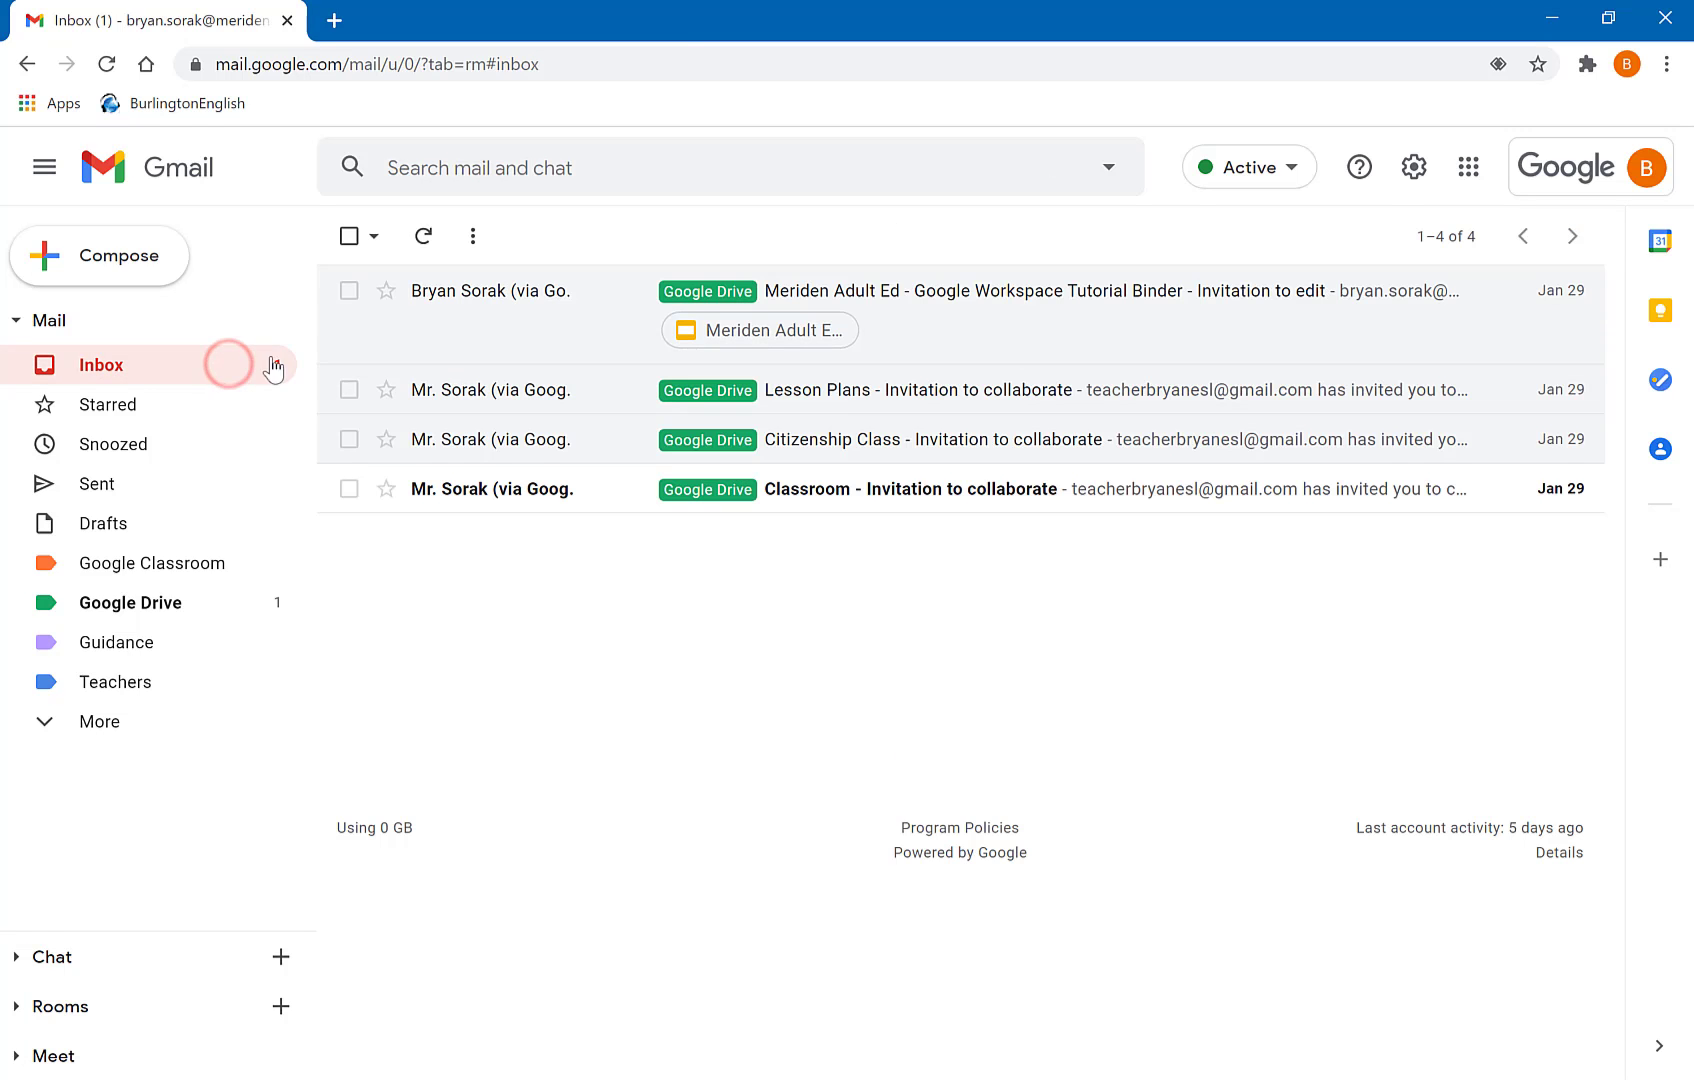
# - Open the Filters and Blocked Addresses settings and start a blank new filter
pyautogui.click(1413, 166)
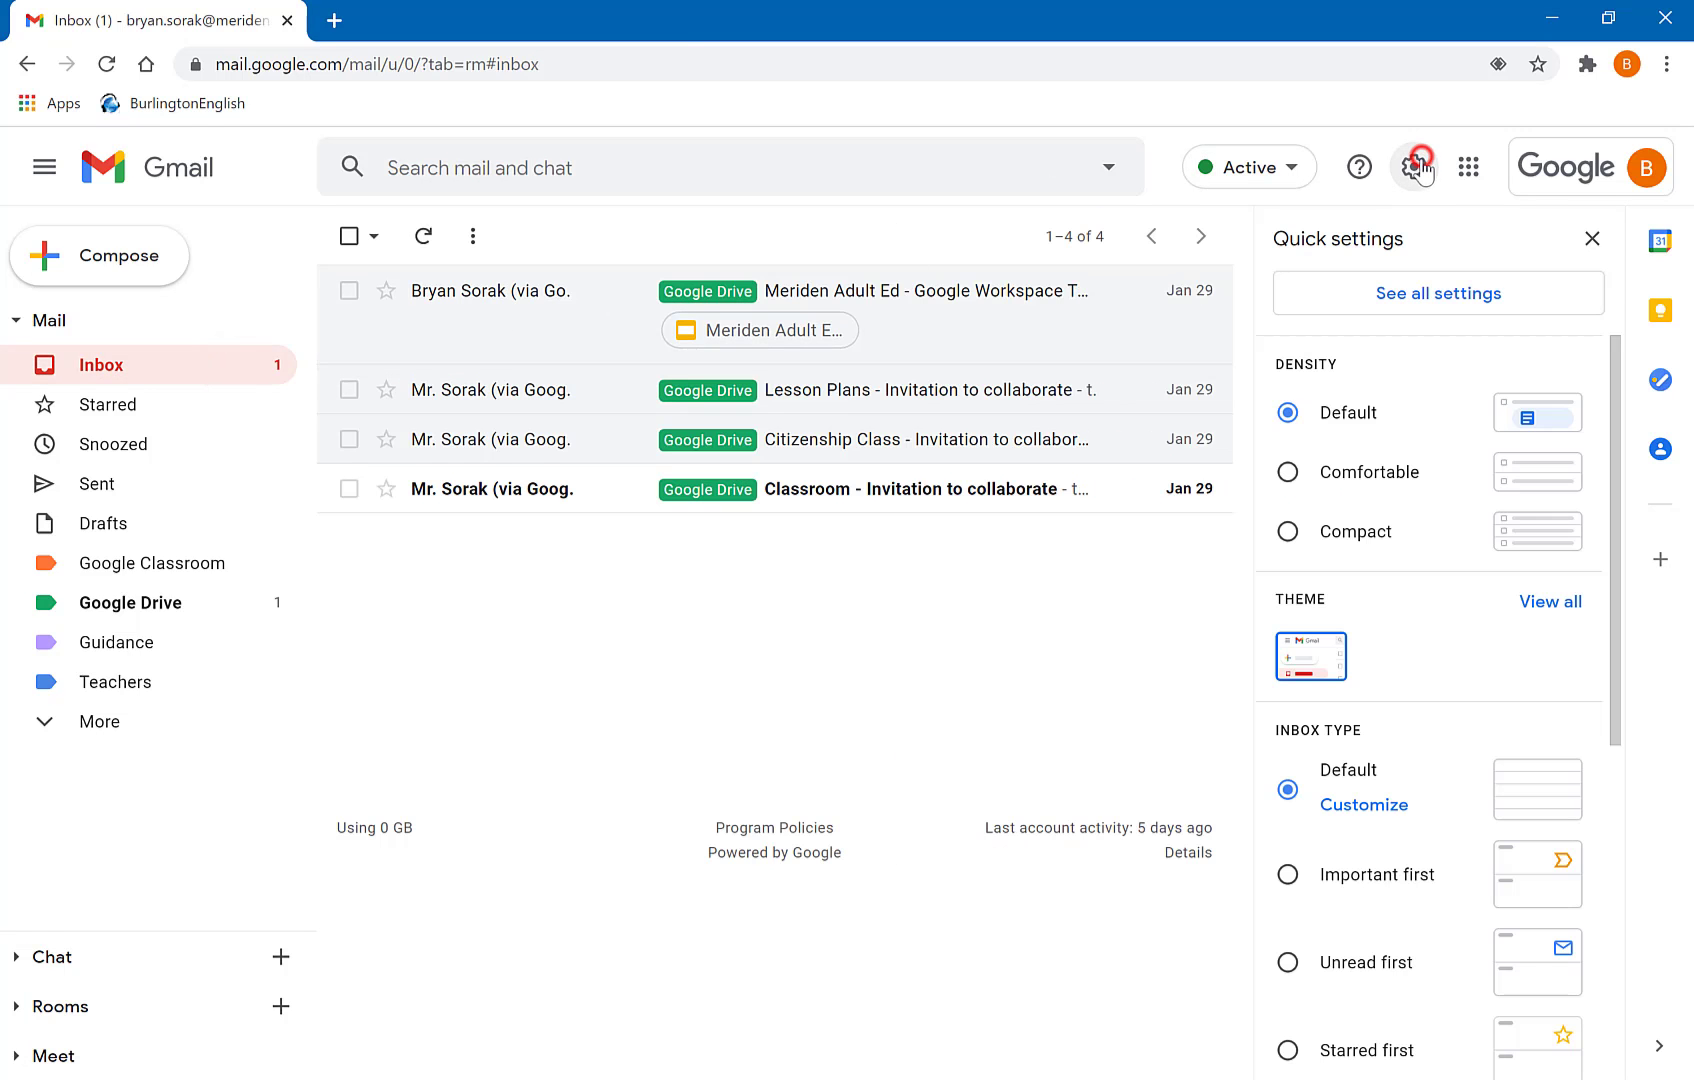
pyautogui.click(1410, 292)
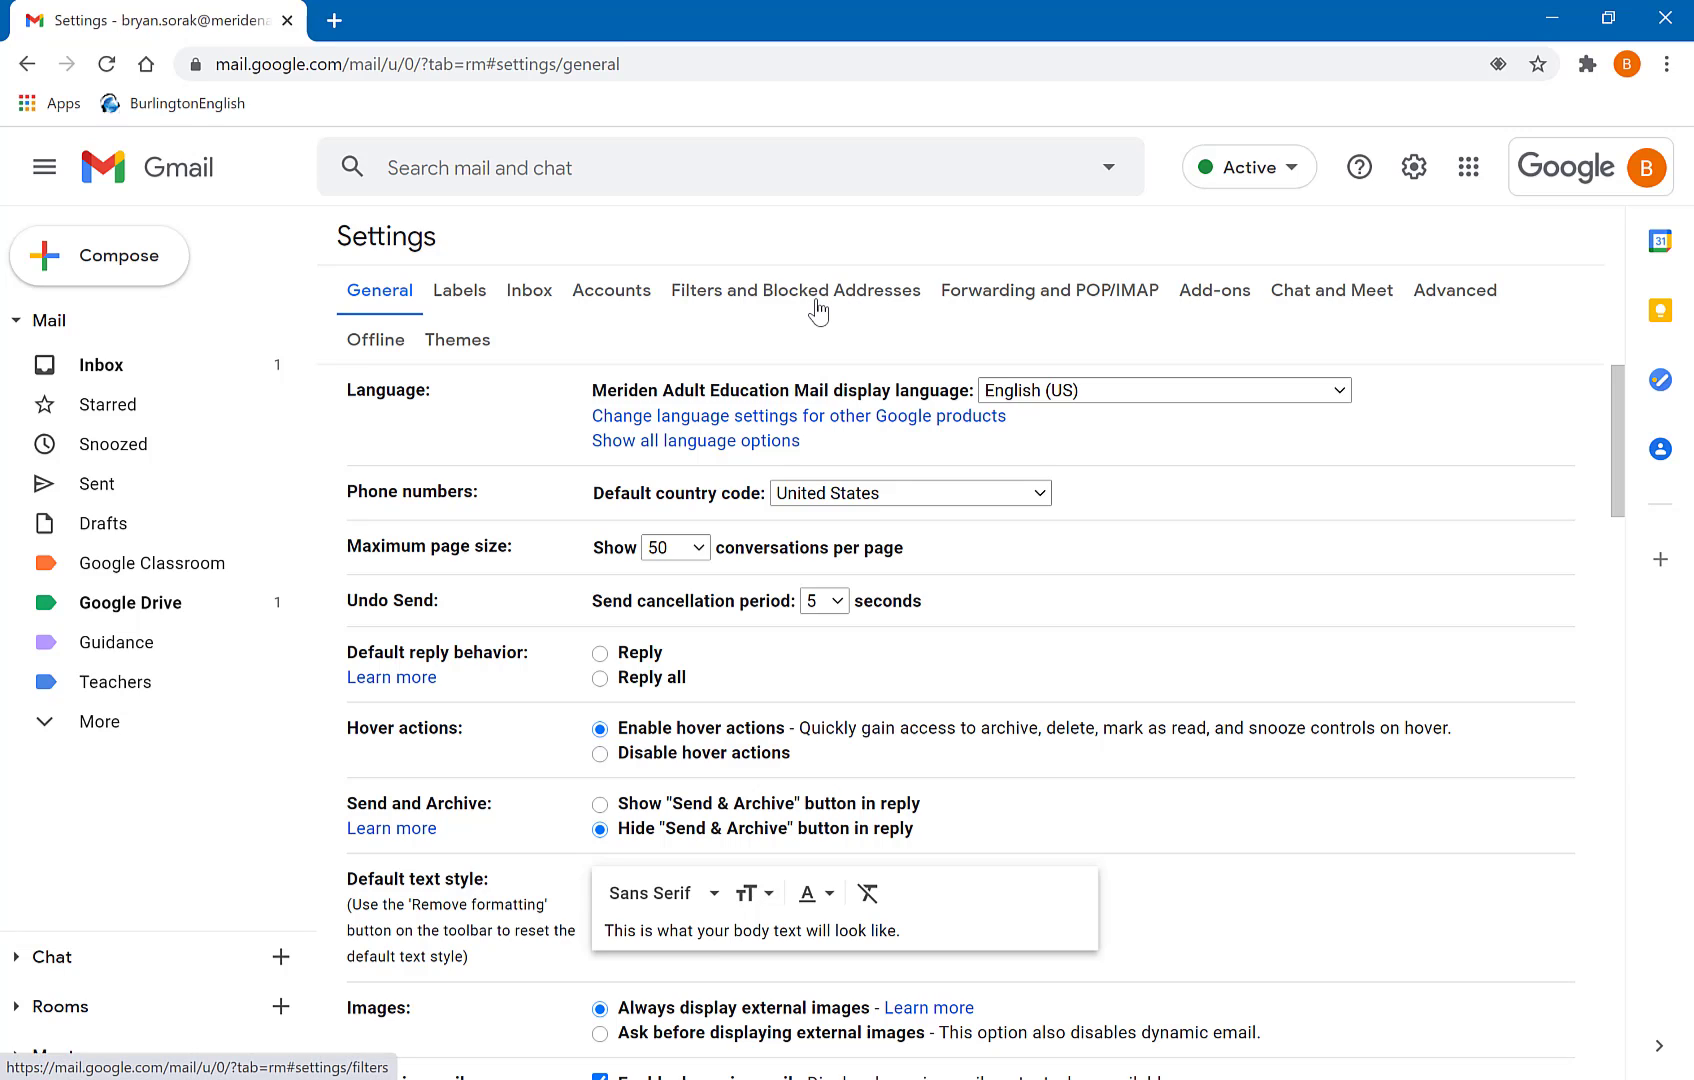
pyautogui.moveTo(993, 289); pyautogui.dragTo(873, 310)
pyautogui.click(733, 292)
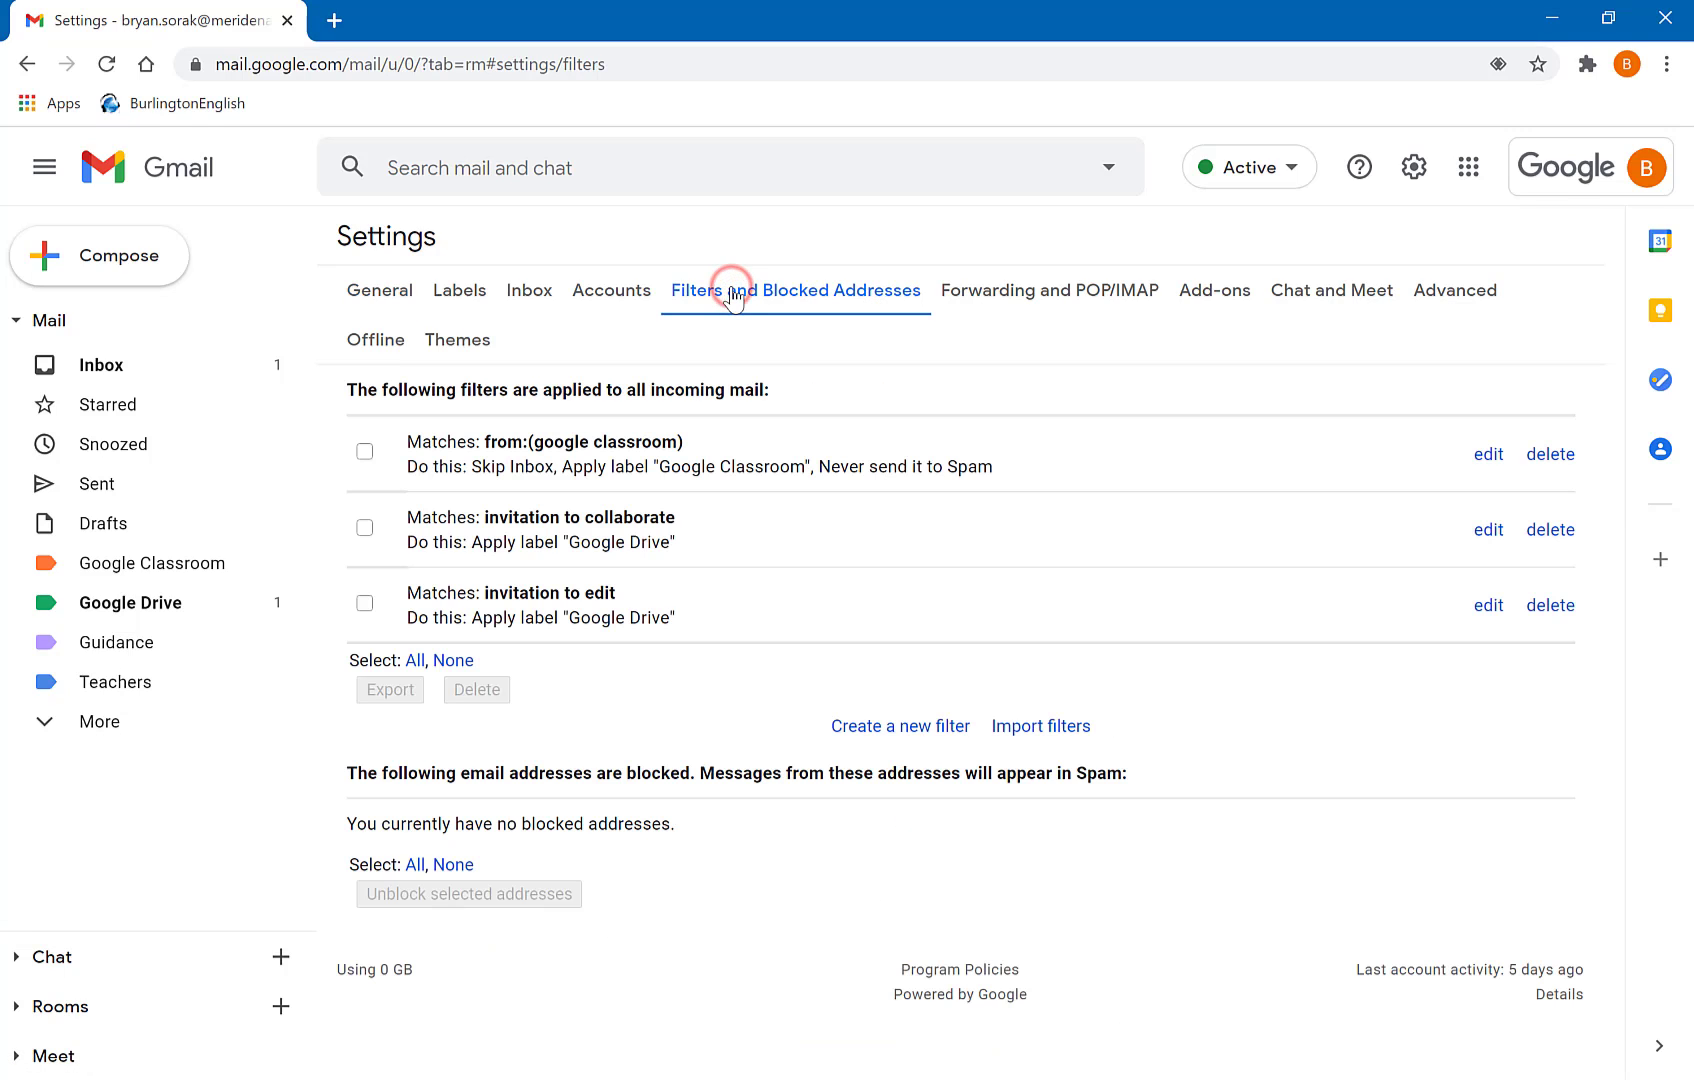
pyautogui.click(908, 727)
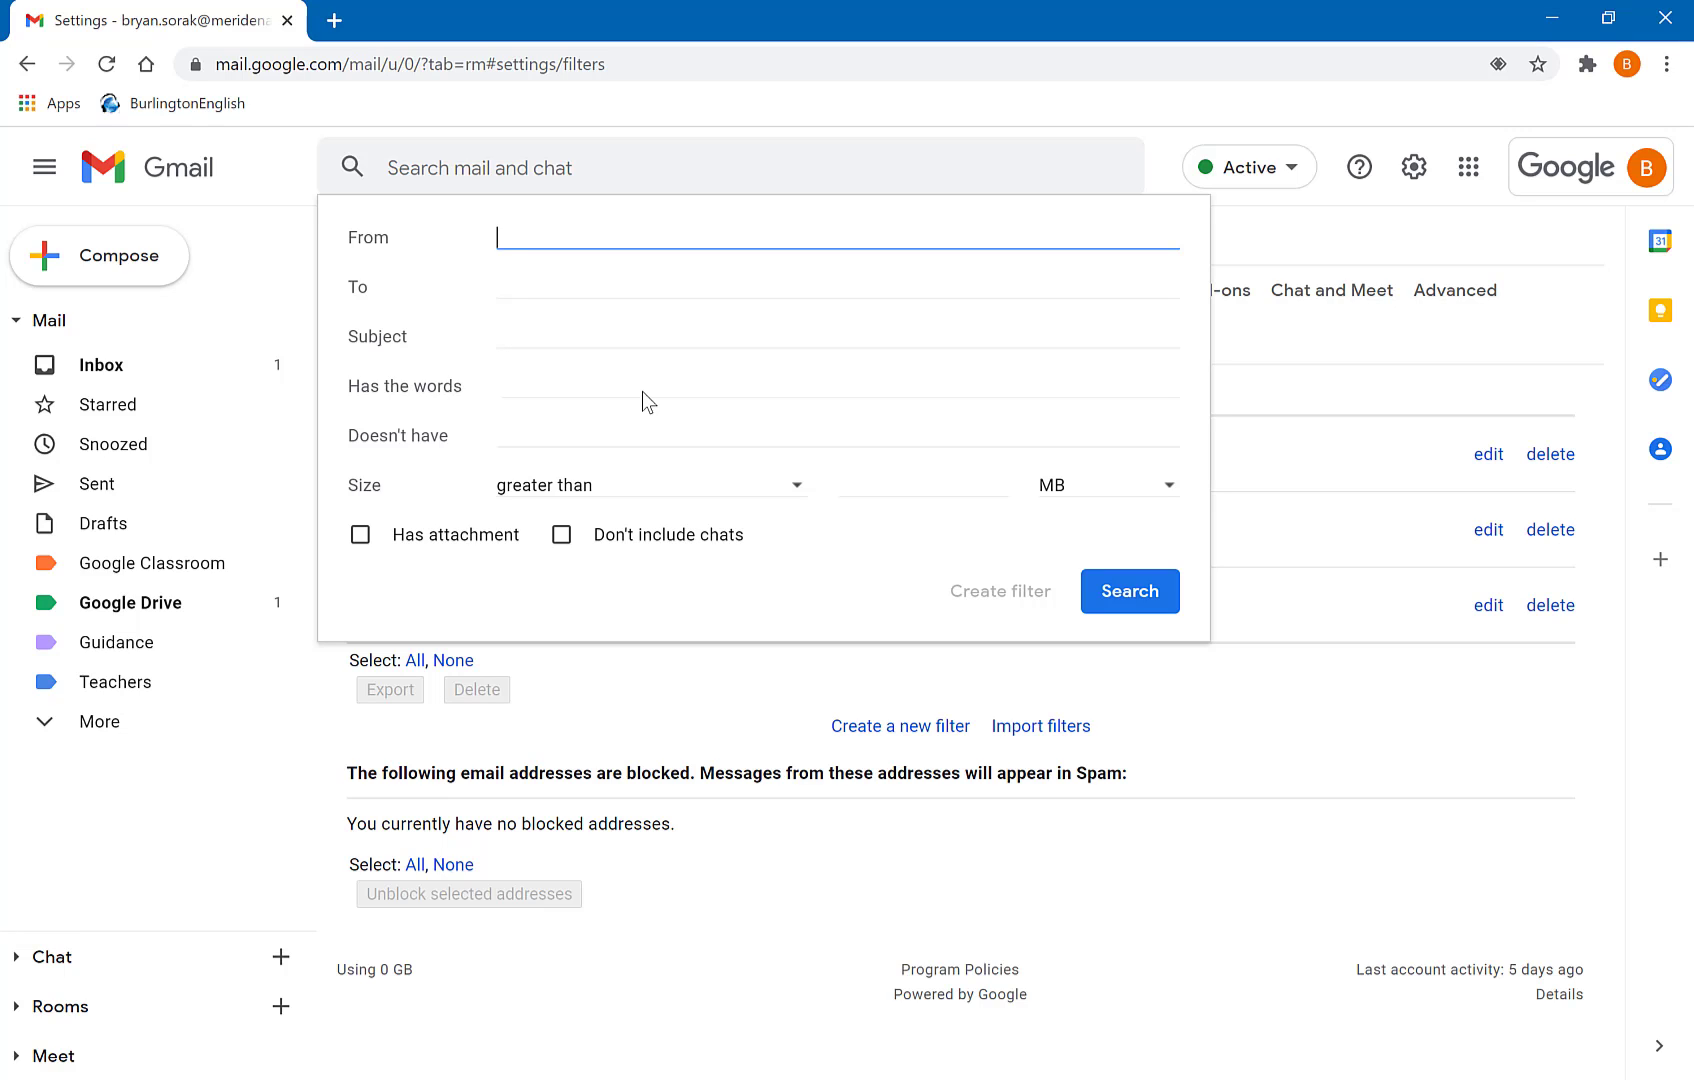
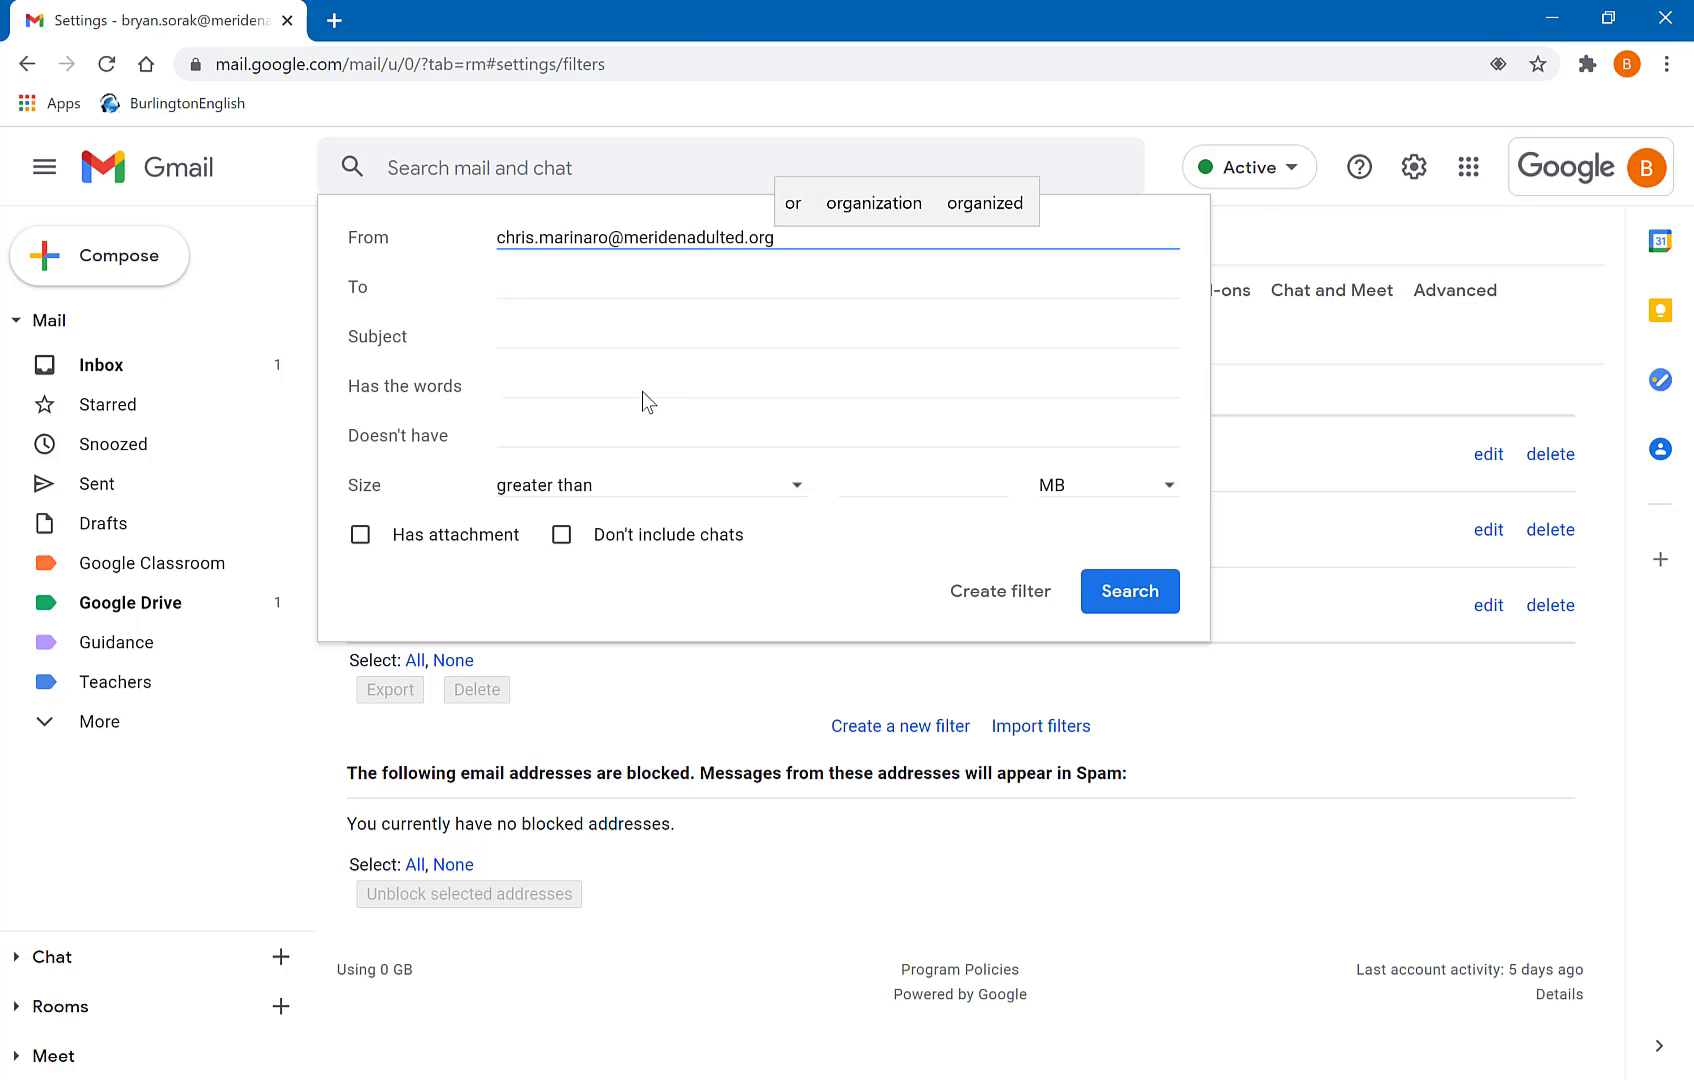
# - Filter mail from the staff member's address: mark important, never Spam, apply Guidance, include existing conversations
pyautogui.click(1024, 603)
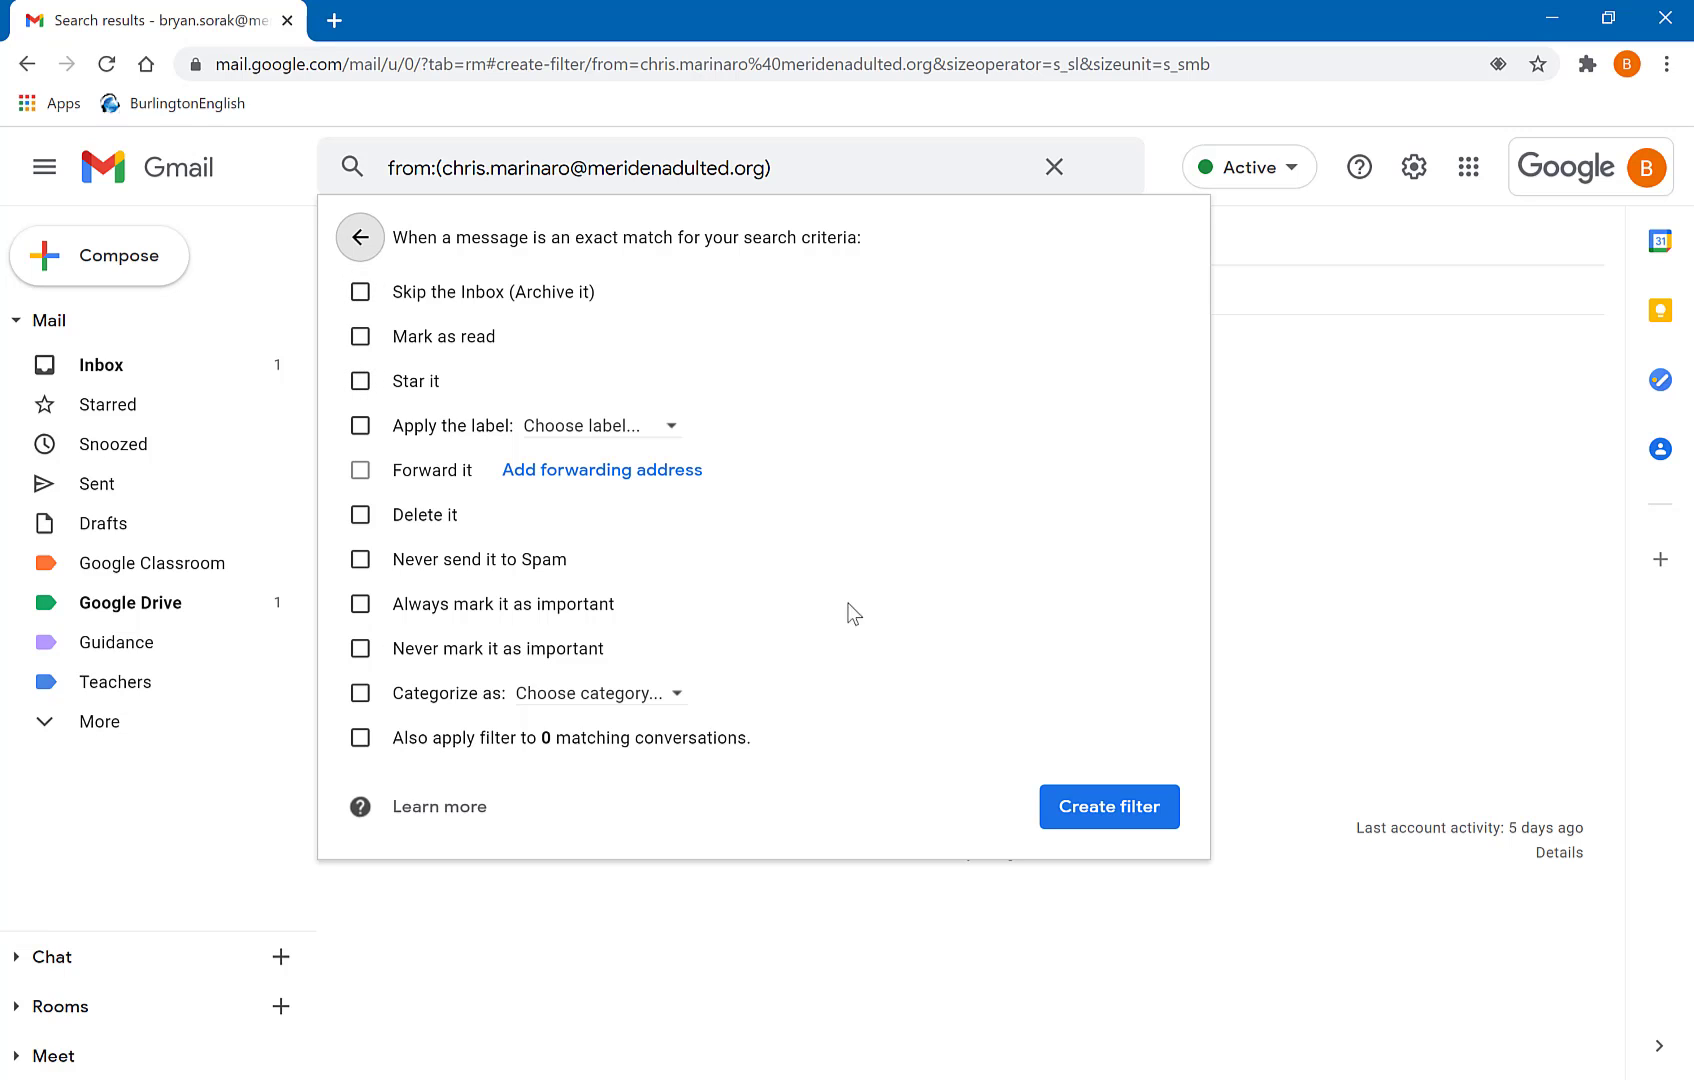
pyautogui.click(364, 605)
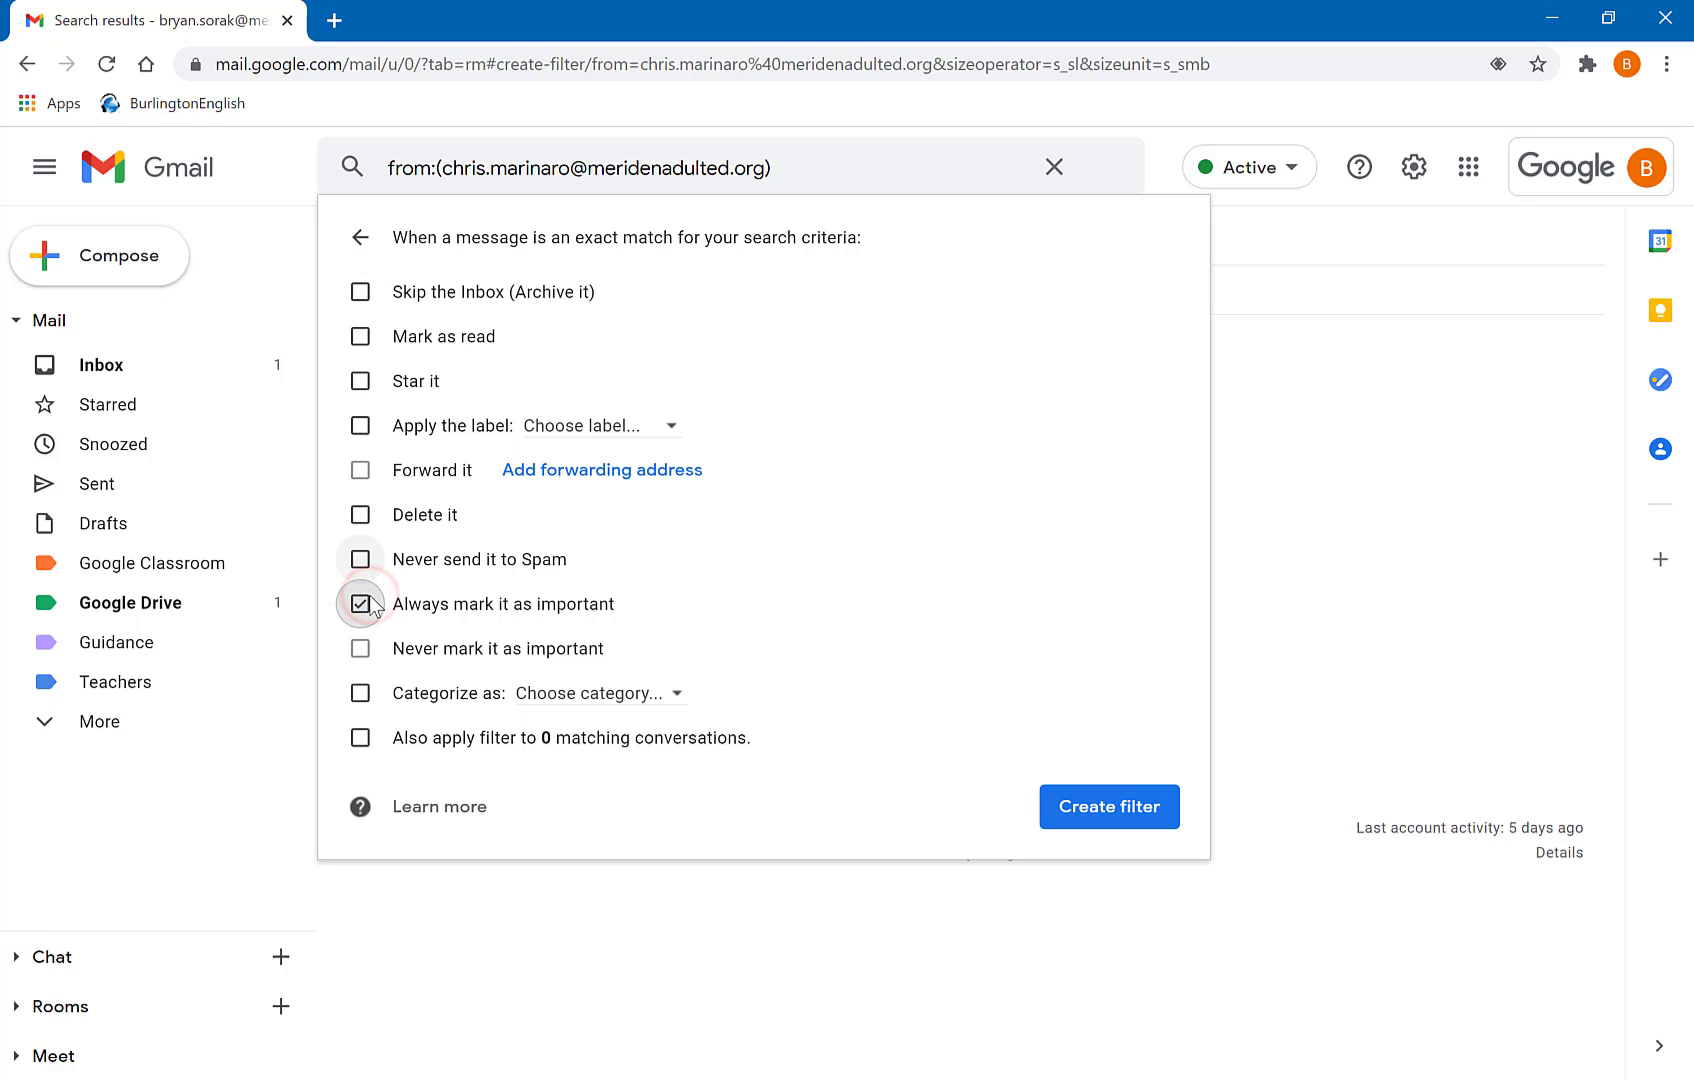
pyautogui.click(363, 562)
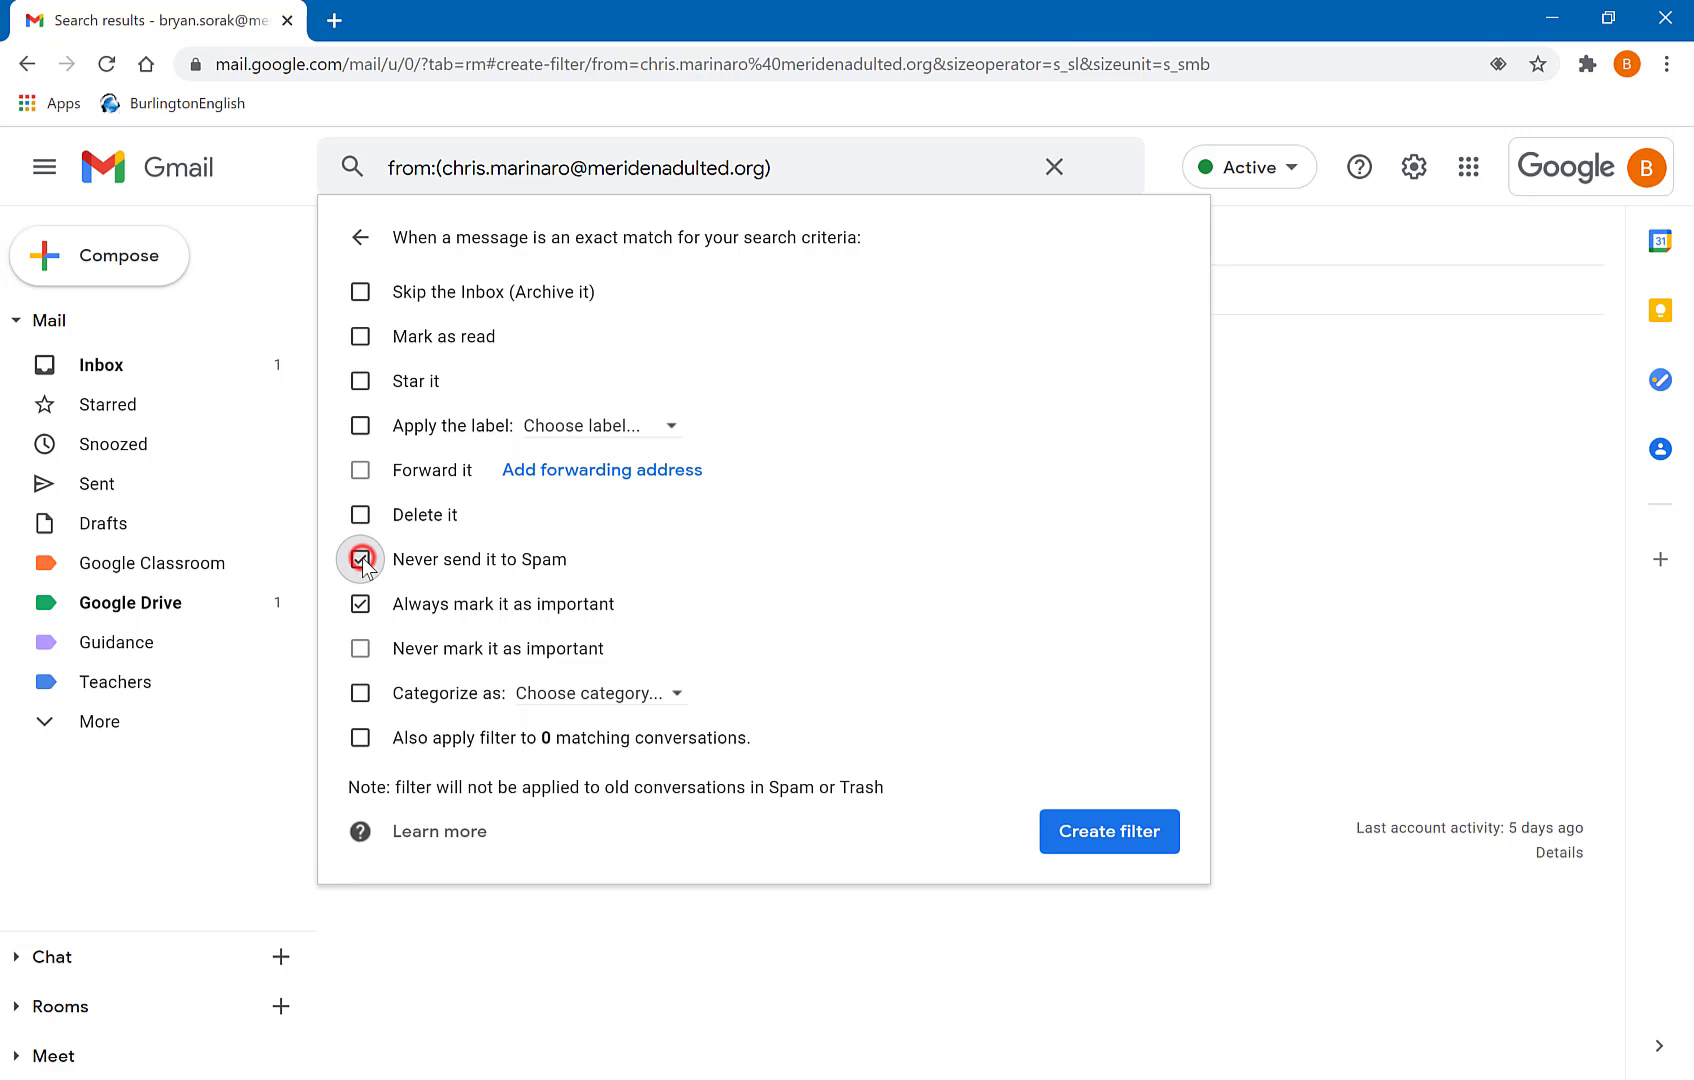
pyautogui.click(569, 405)
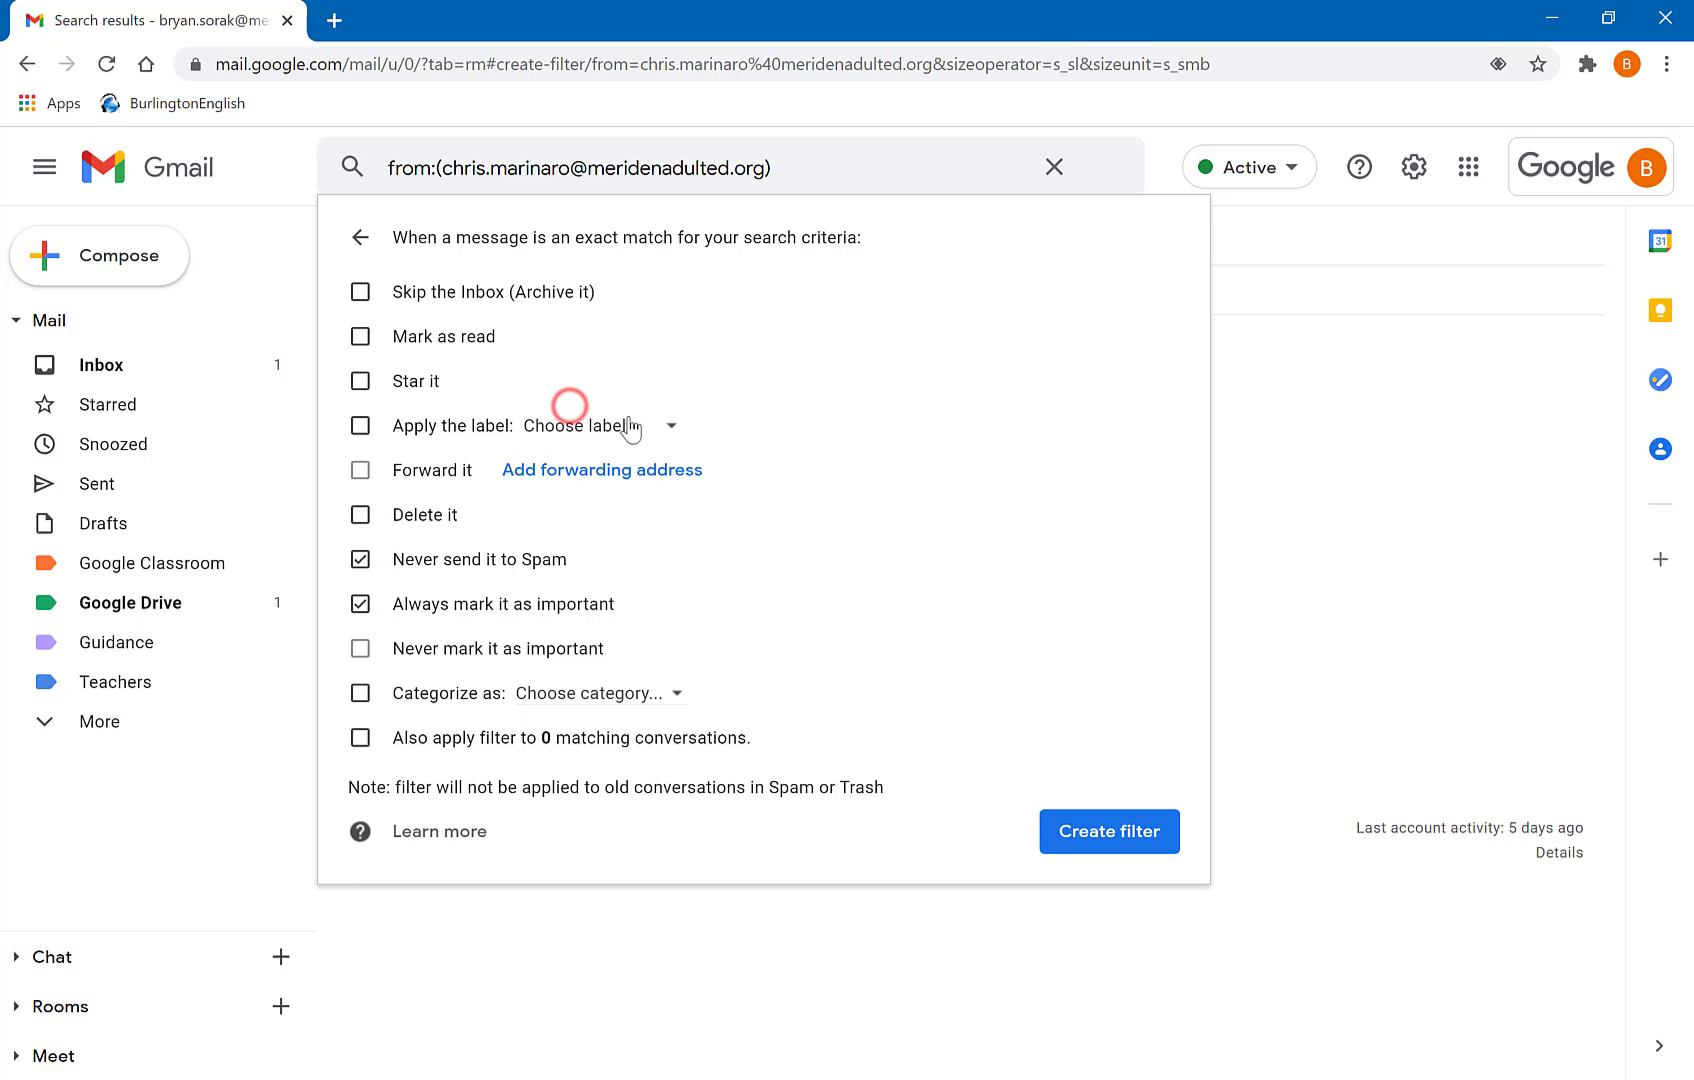
pyautogui.click(672, 604)
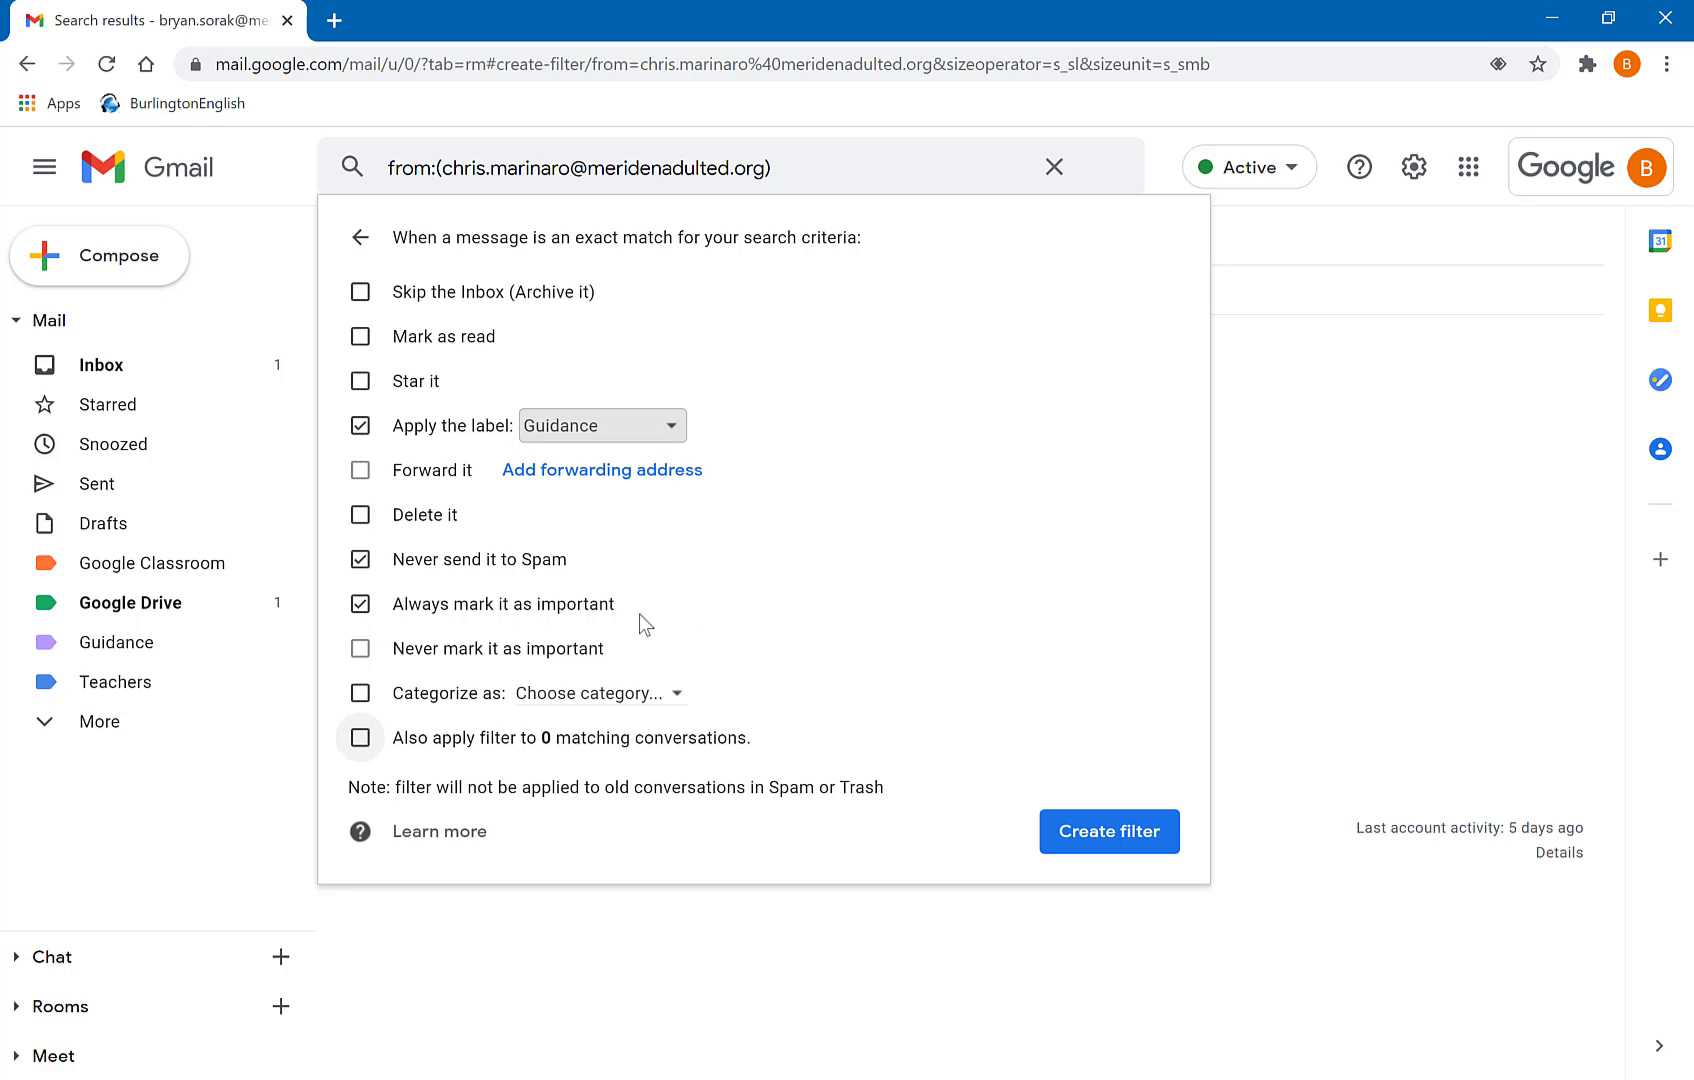
pyautogui.click(360, 738)
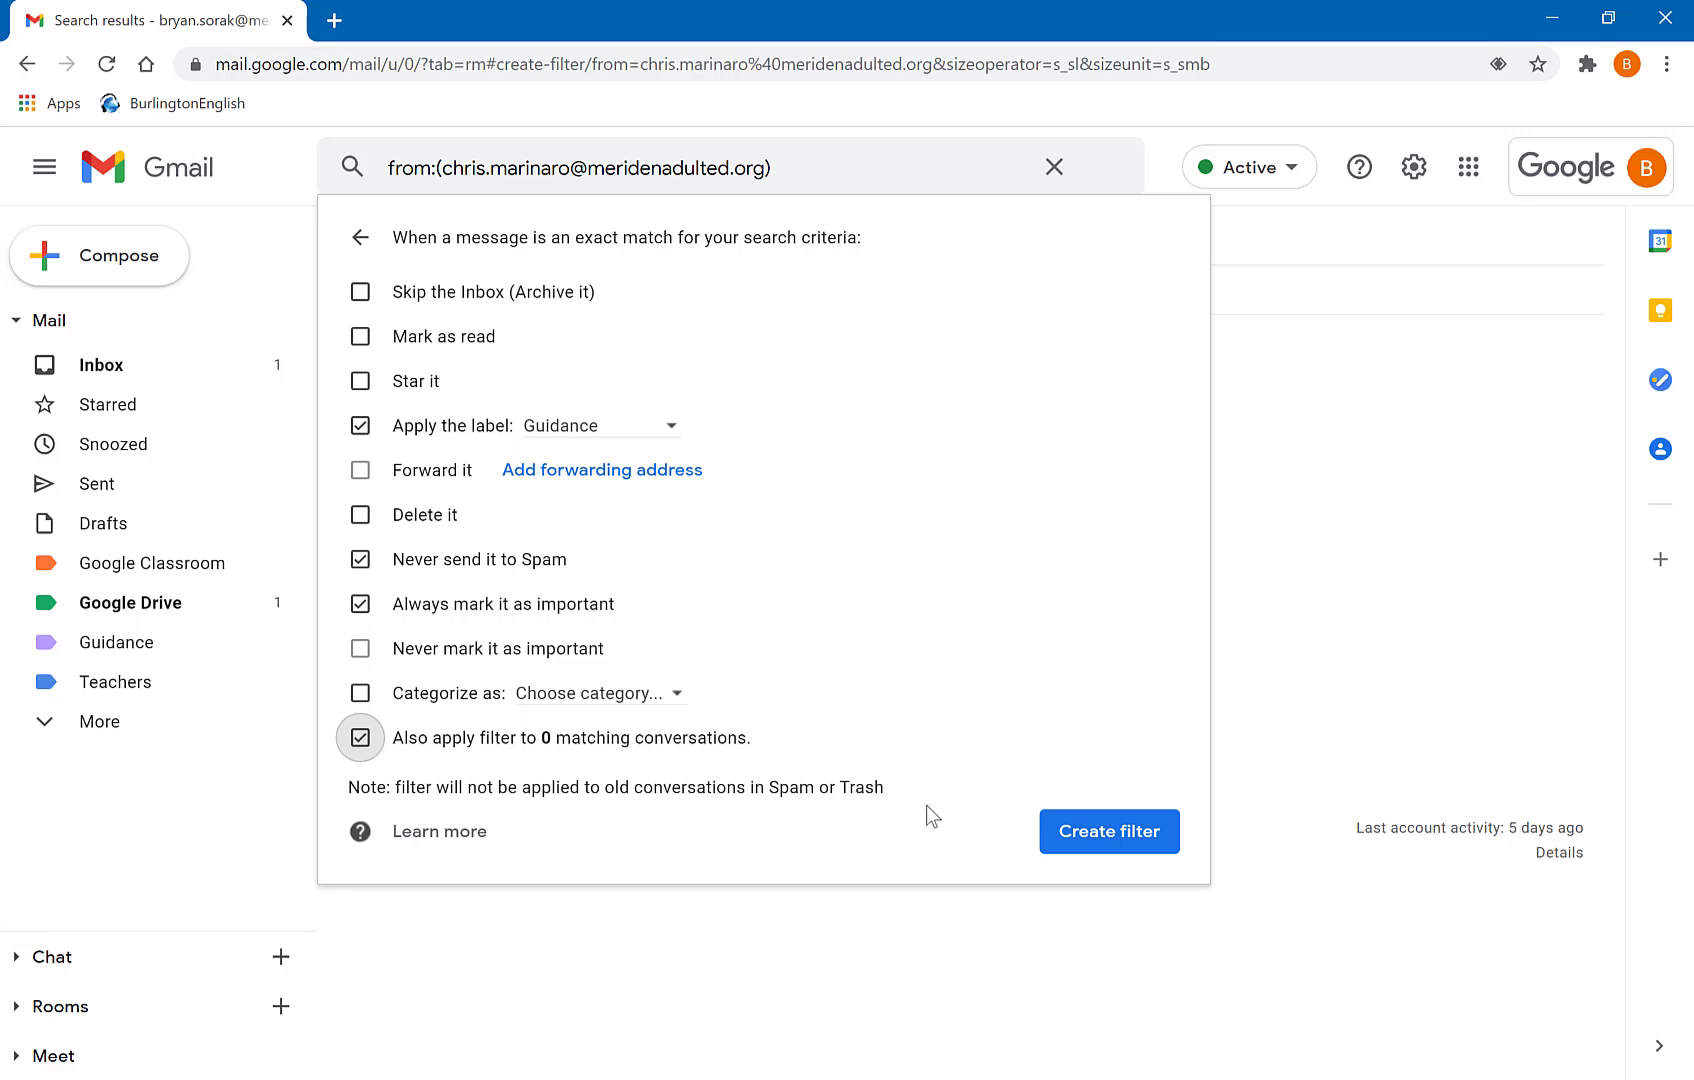
pyautogui.click(1136, 832)
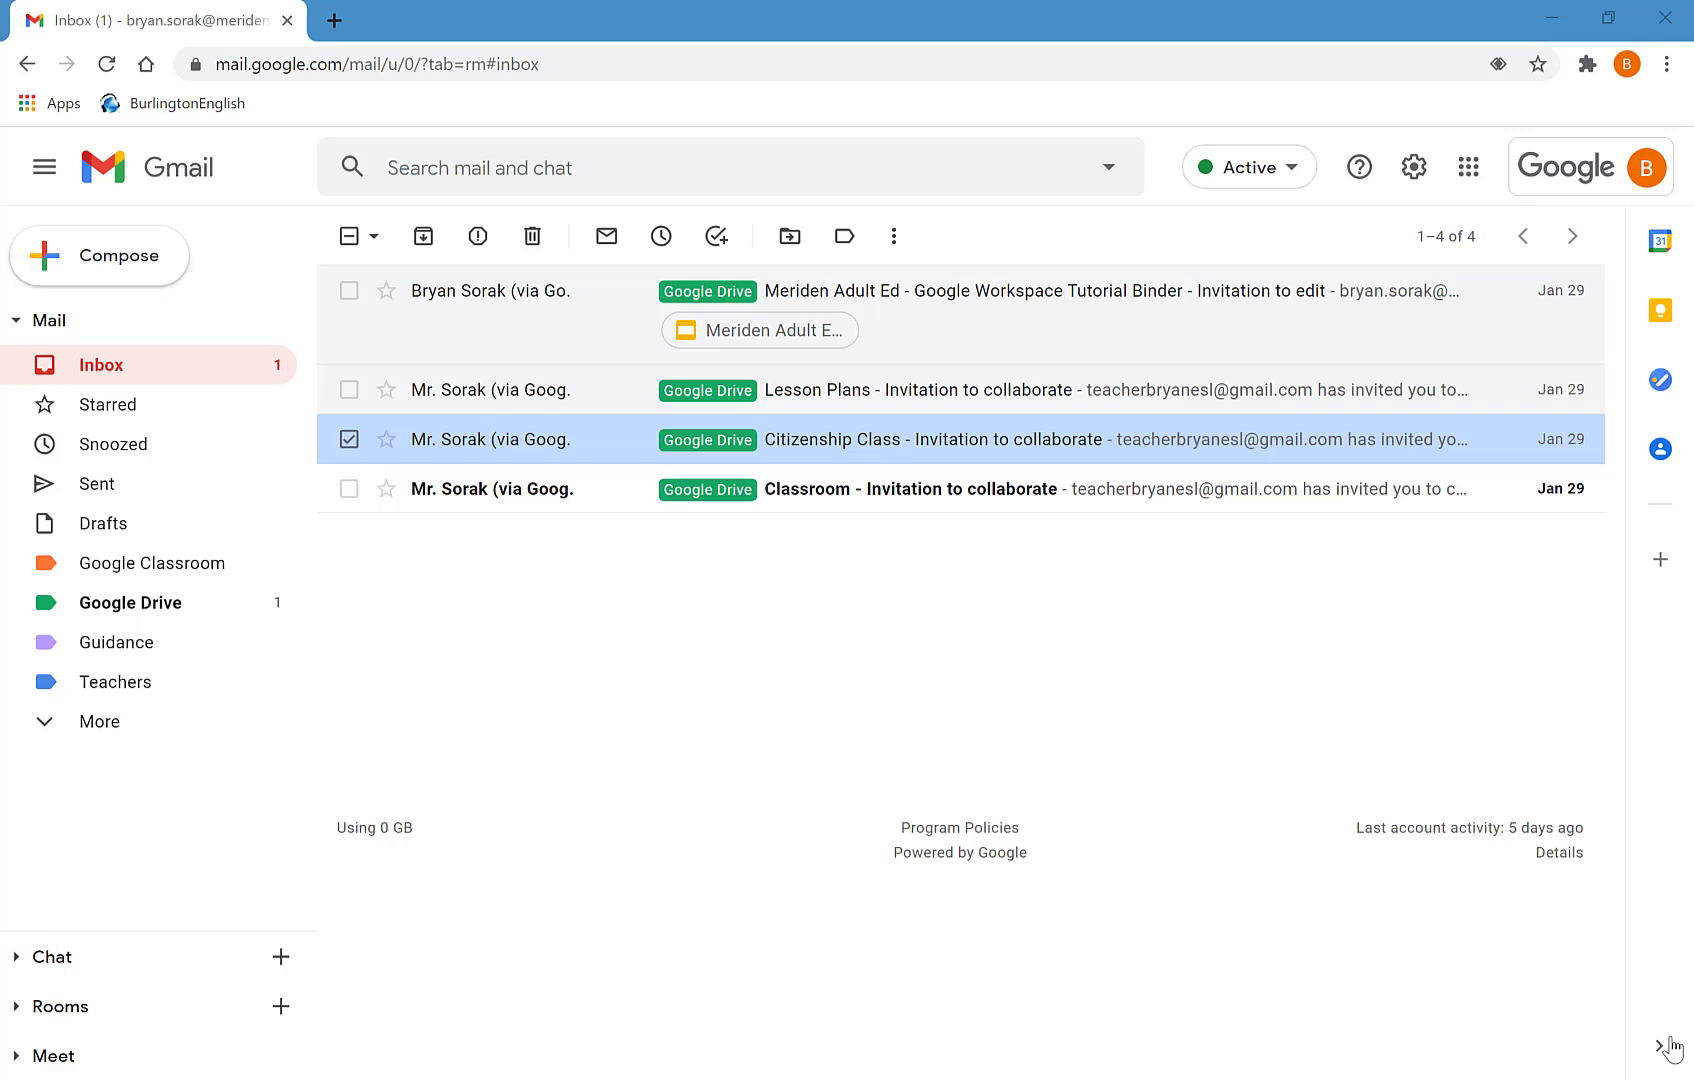
# - Search all mail for the second staff member's email address, which returns no messages
pyautogui.click(573, 163)
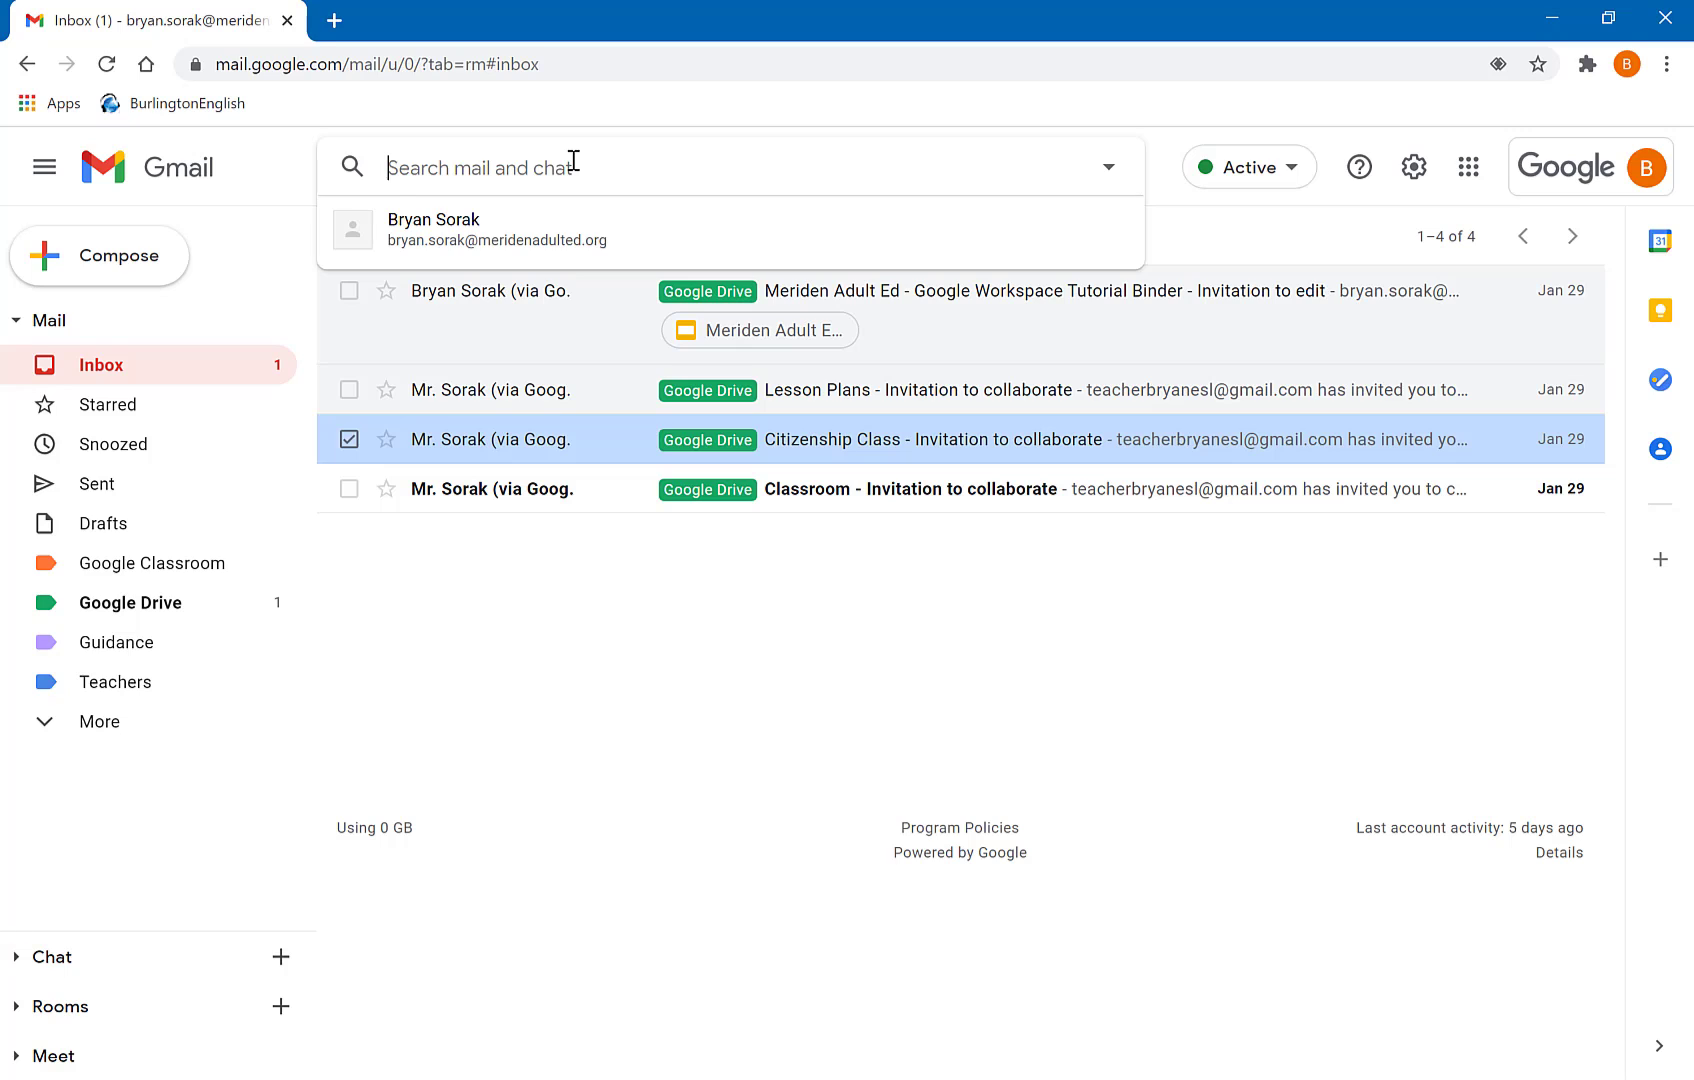
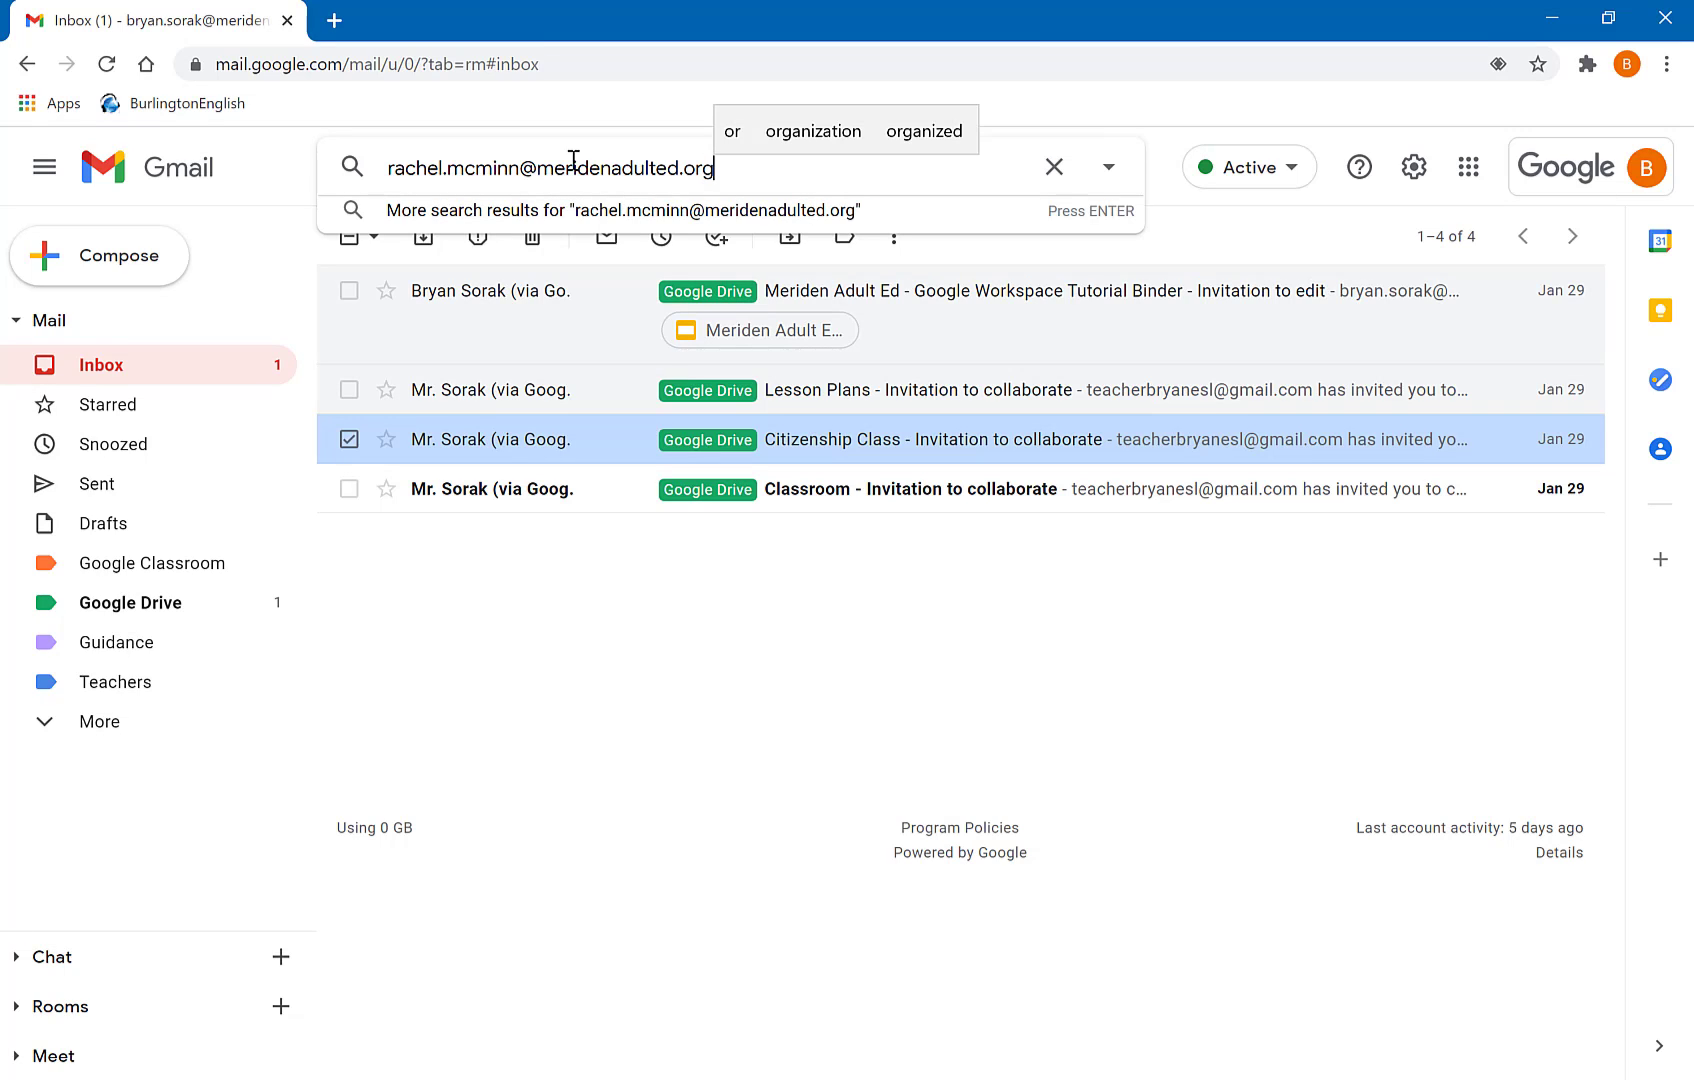
pyautogui.press('Return')
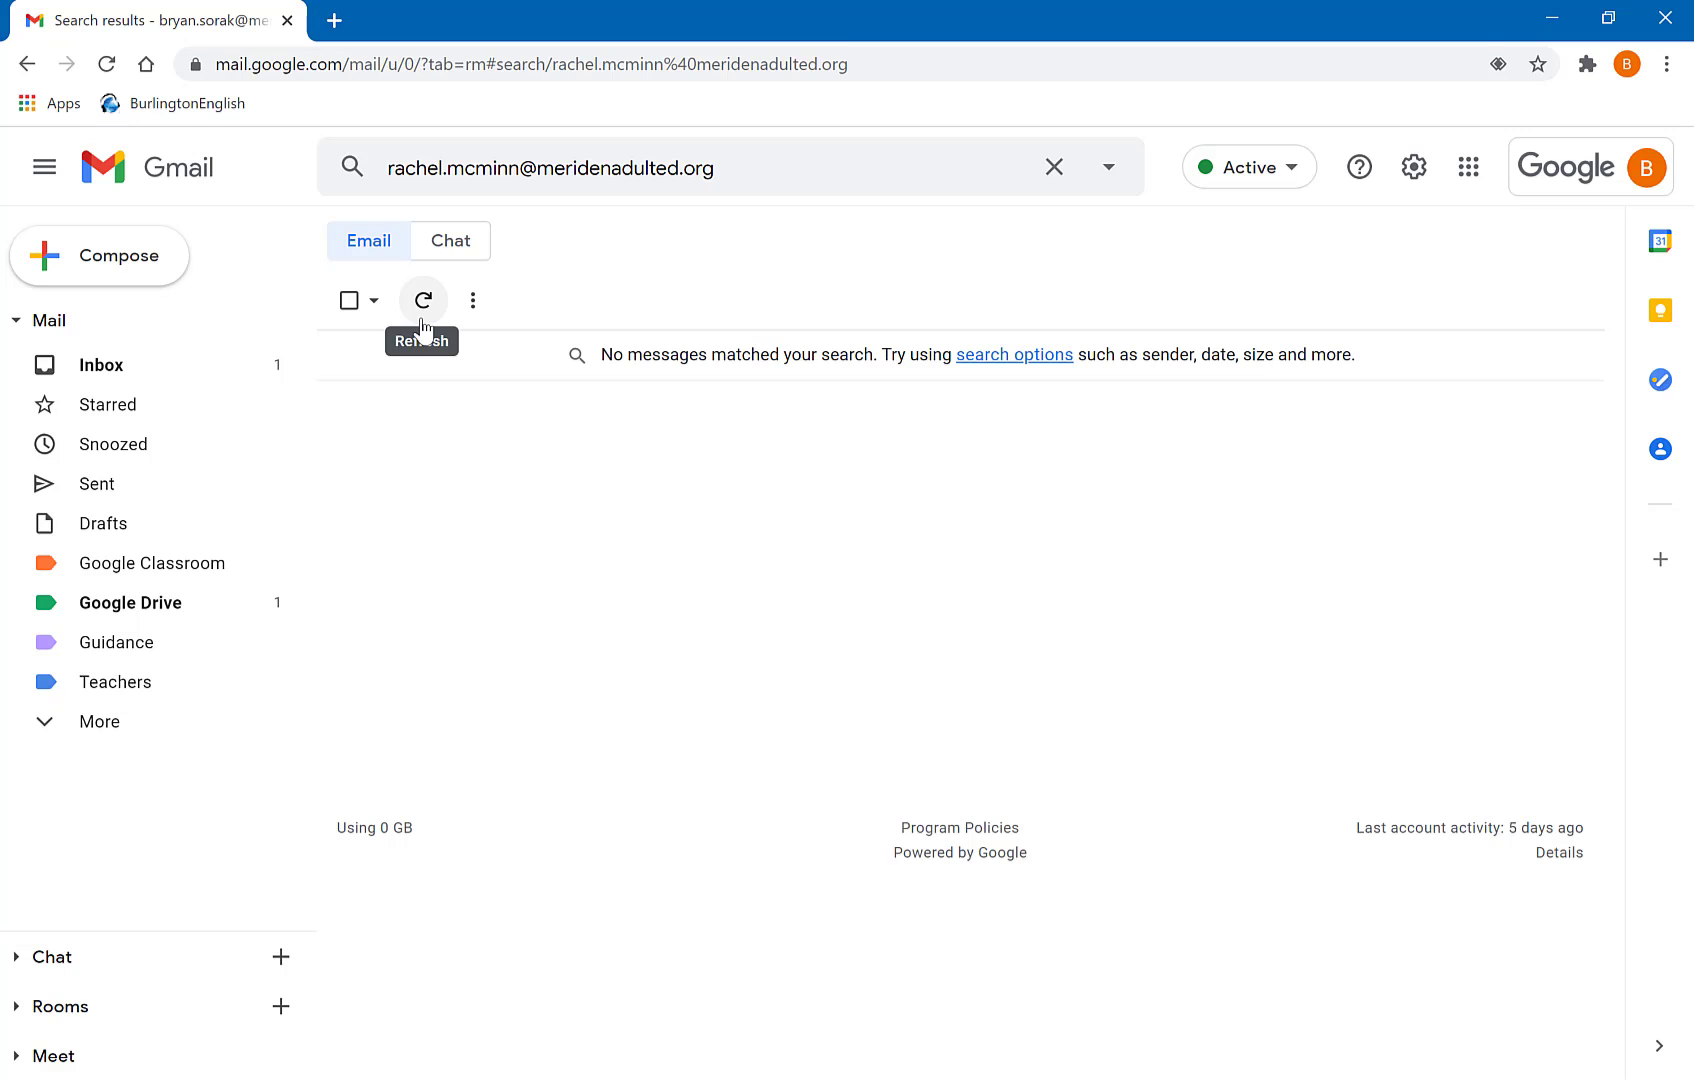
pyautogui.click(1112, 170)
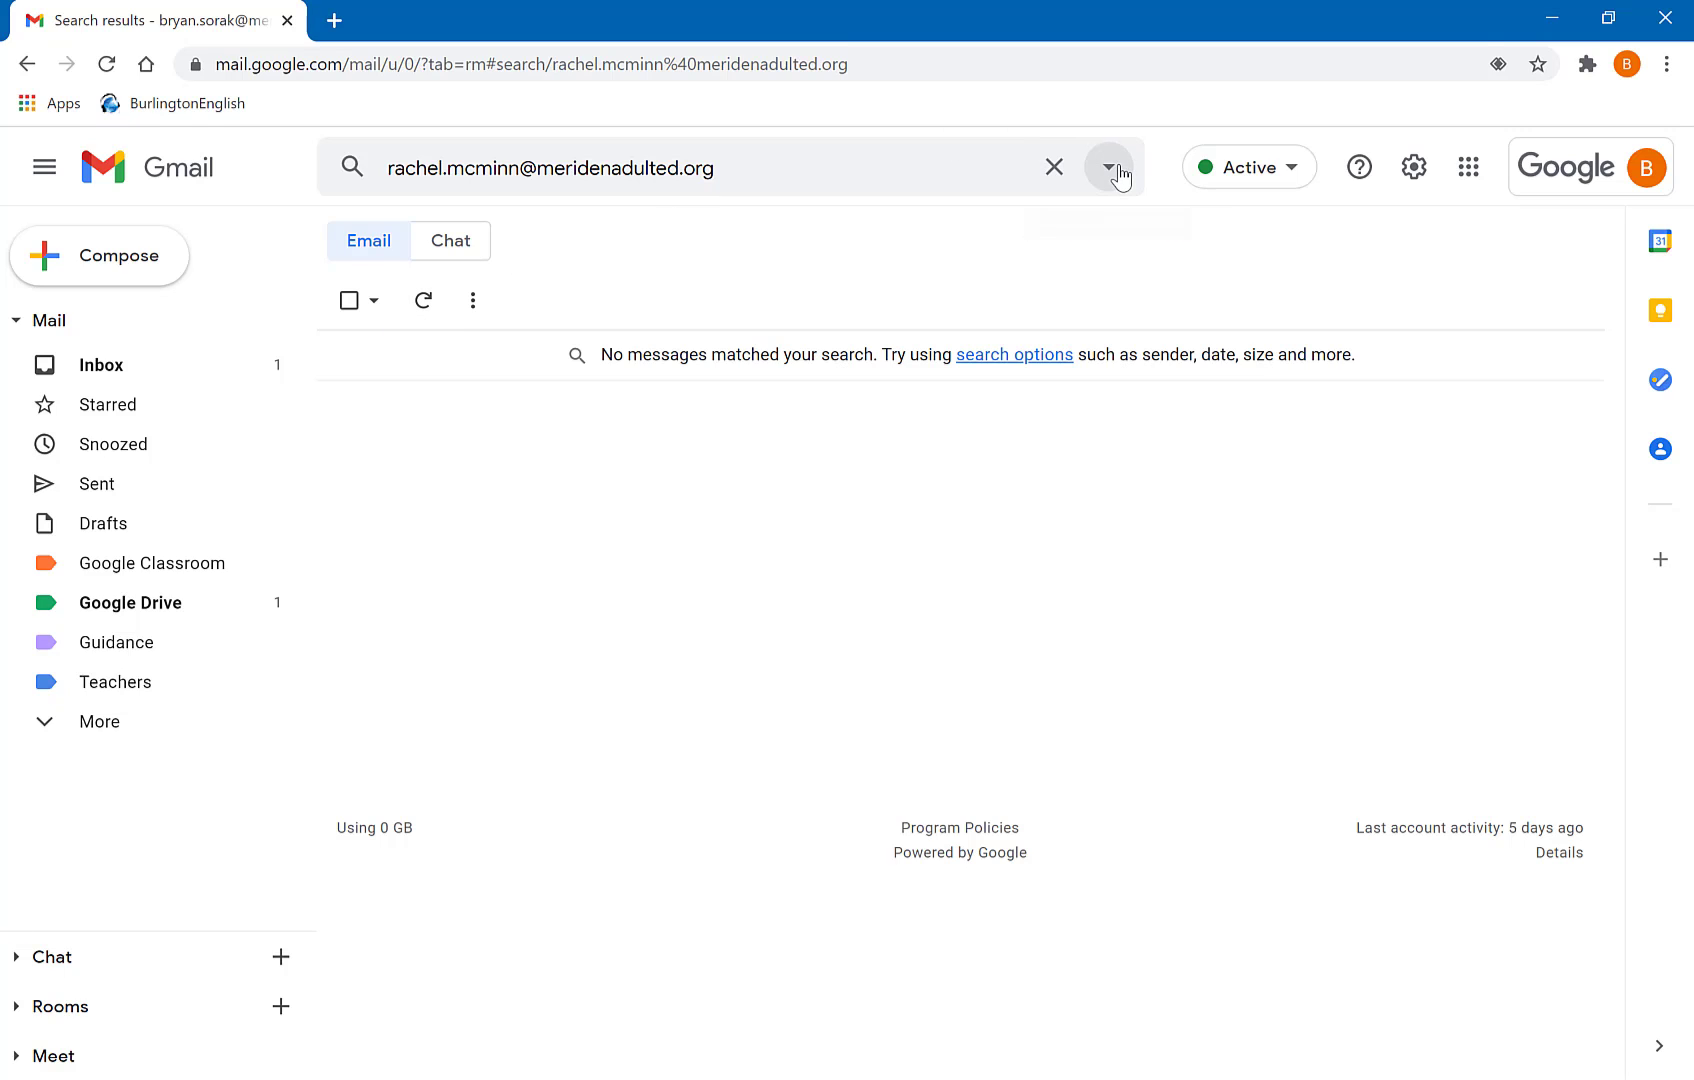
# - Start a filter from the staff address search and review its keyword criterion
pyautogui.click(995, 697)
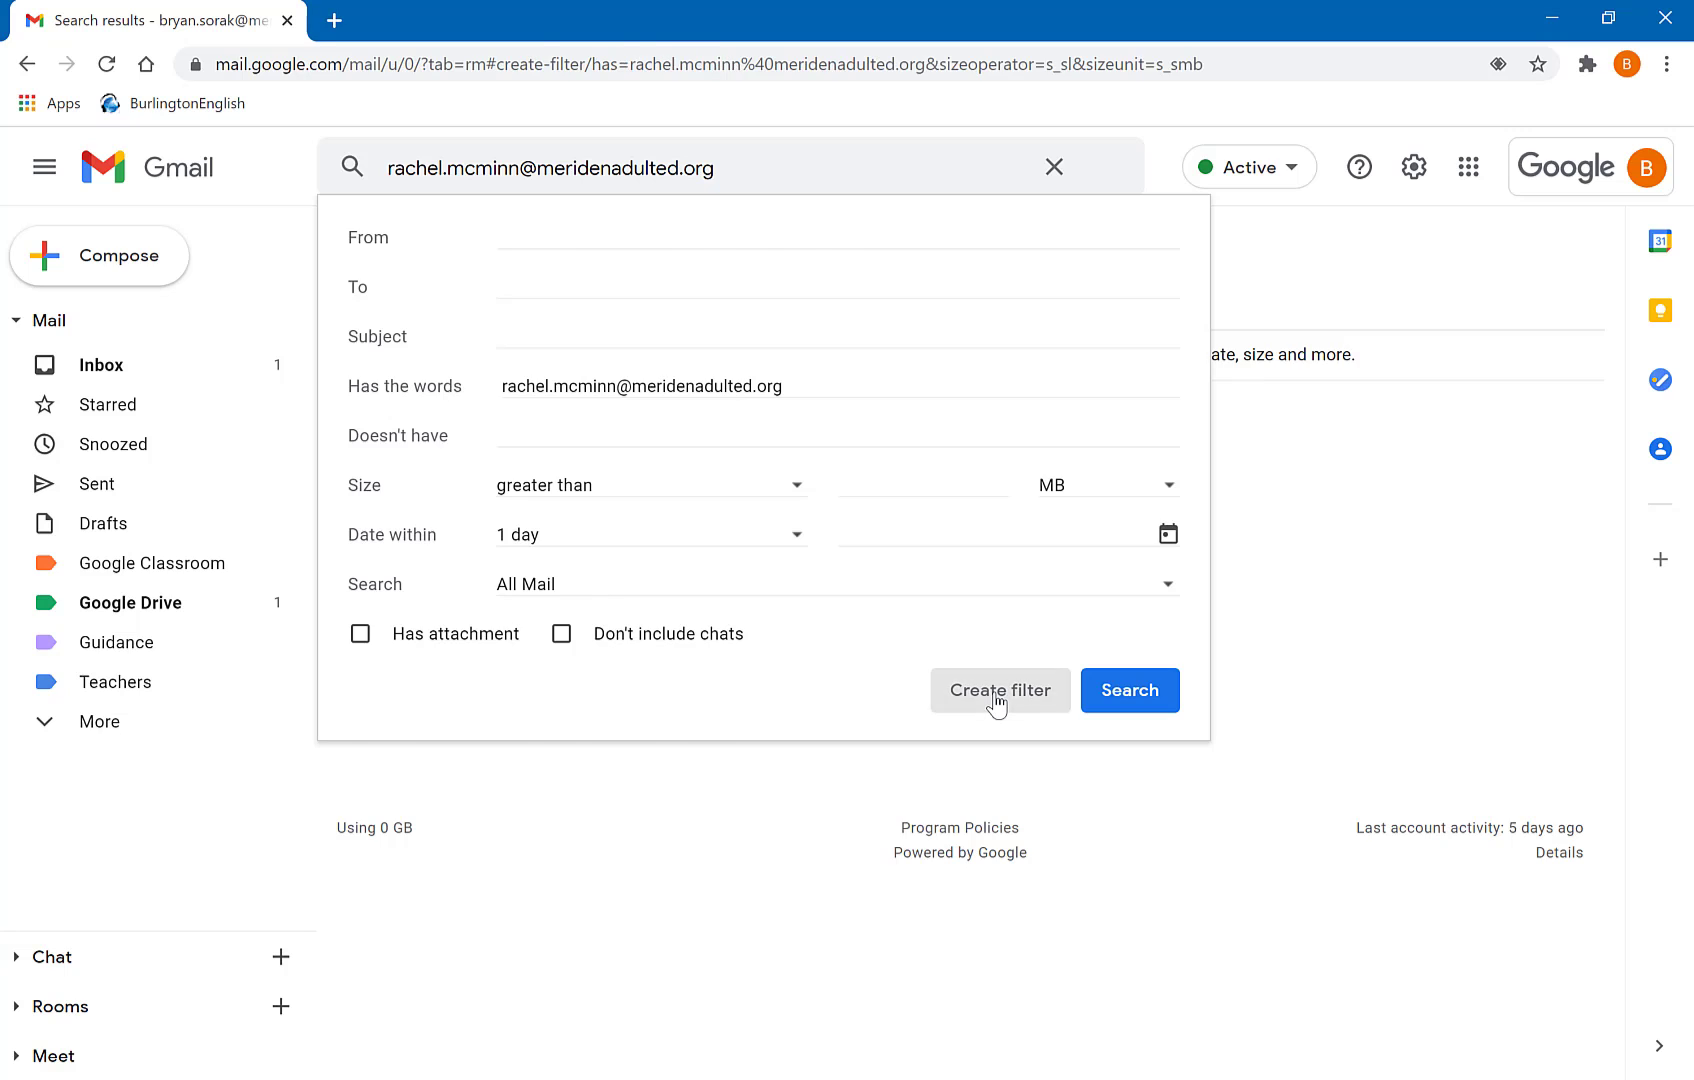
pyautogui.click(357, 239)
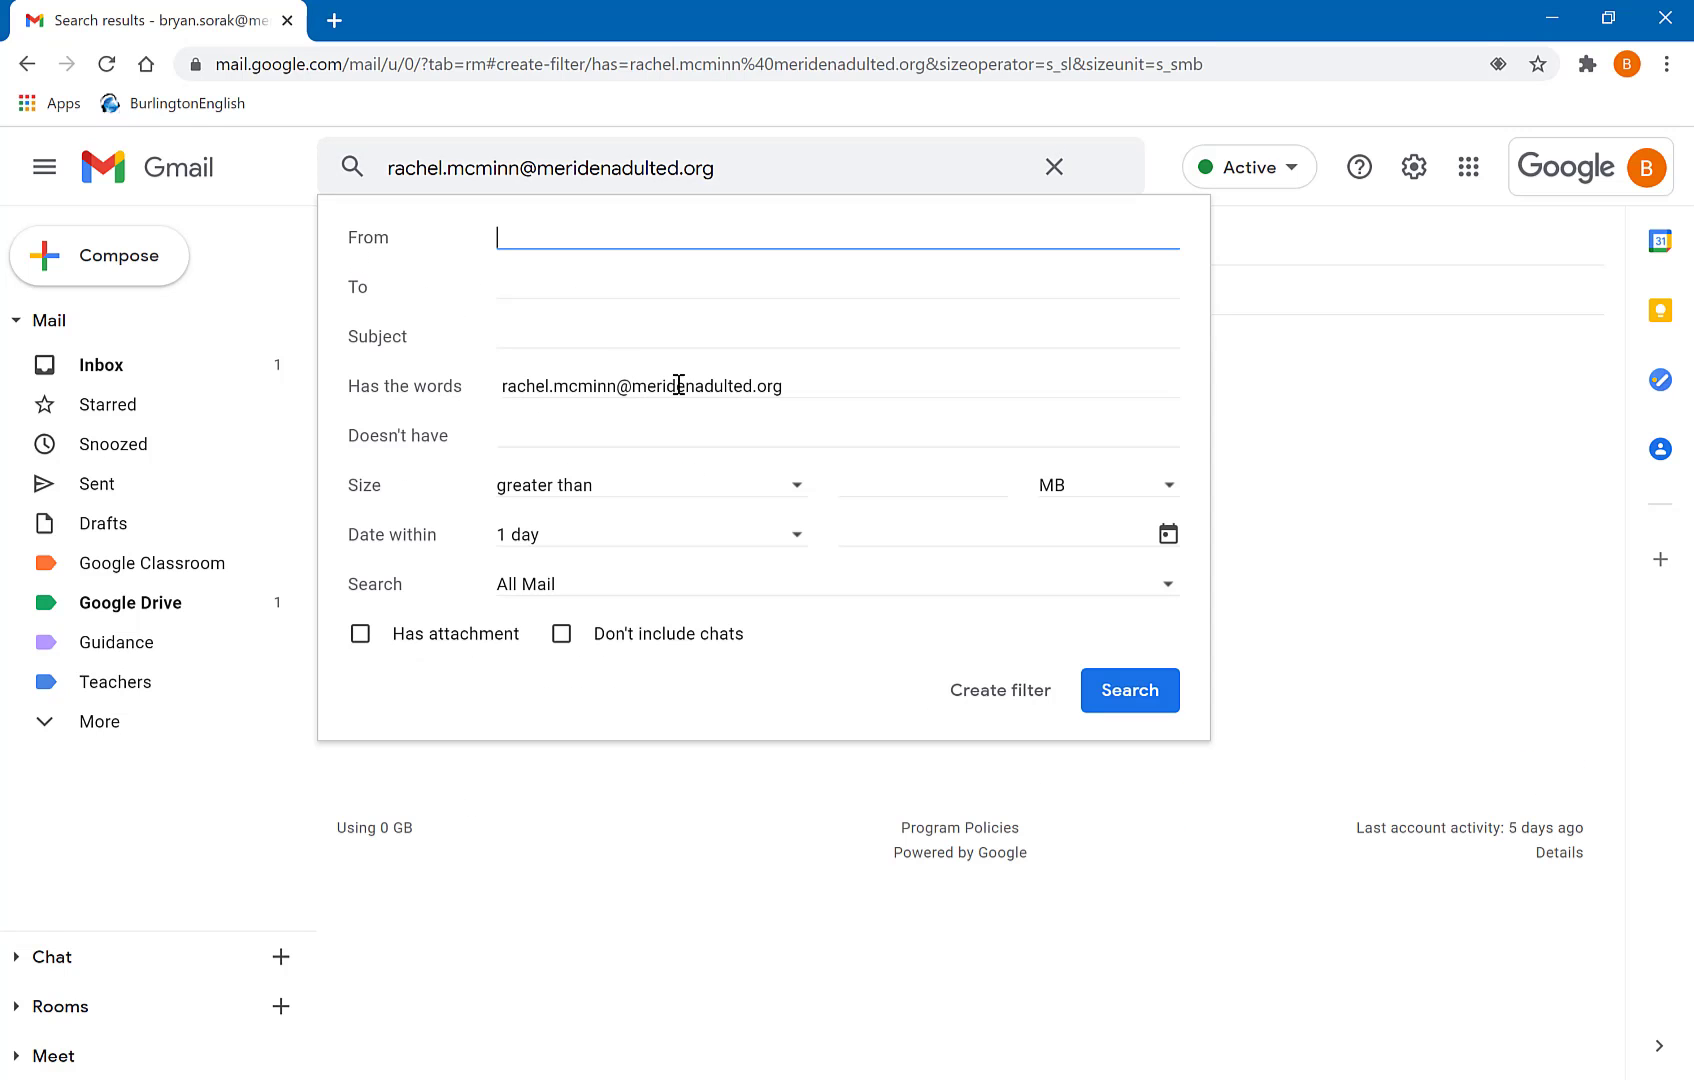
pyautogui.tripleClick(781, 393)
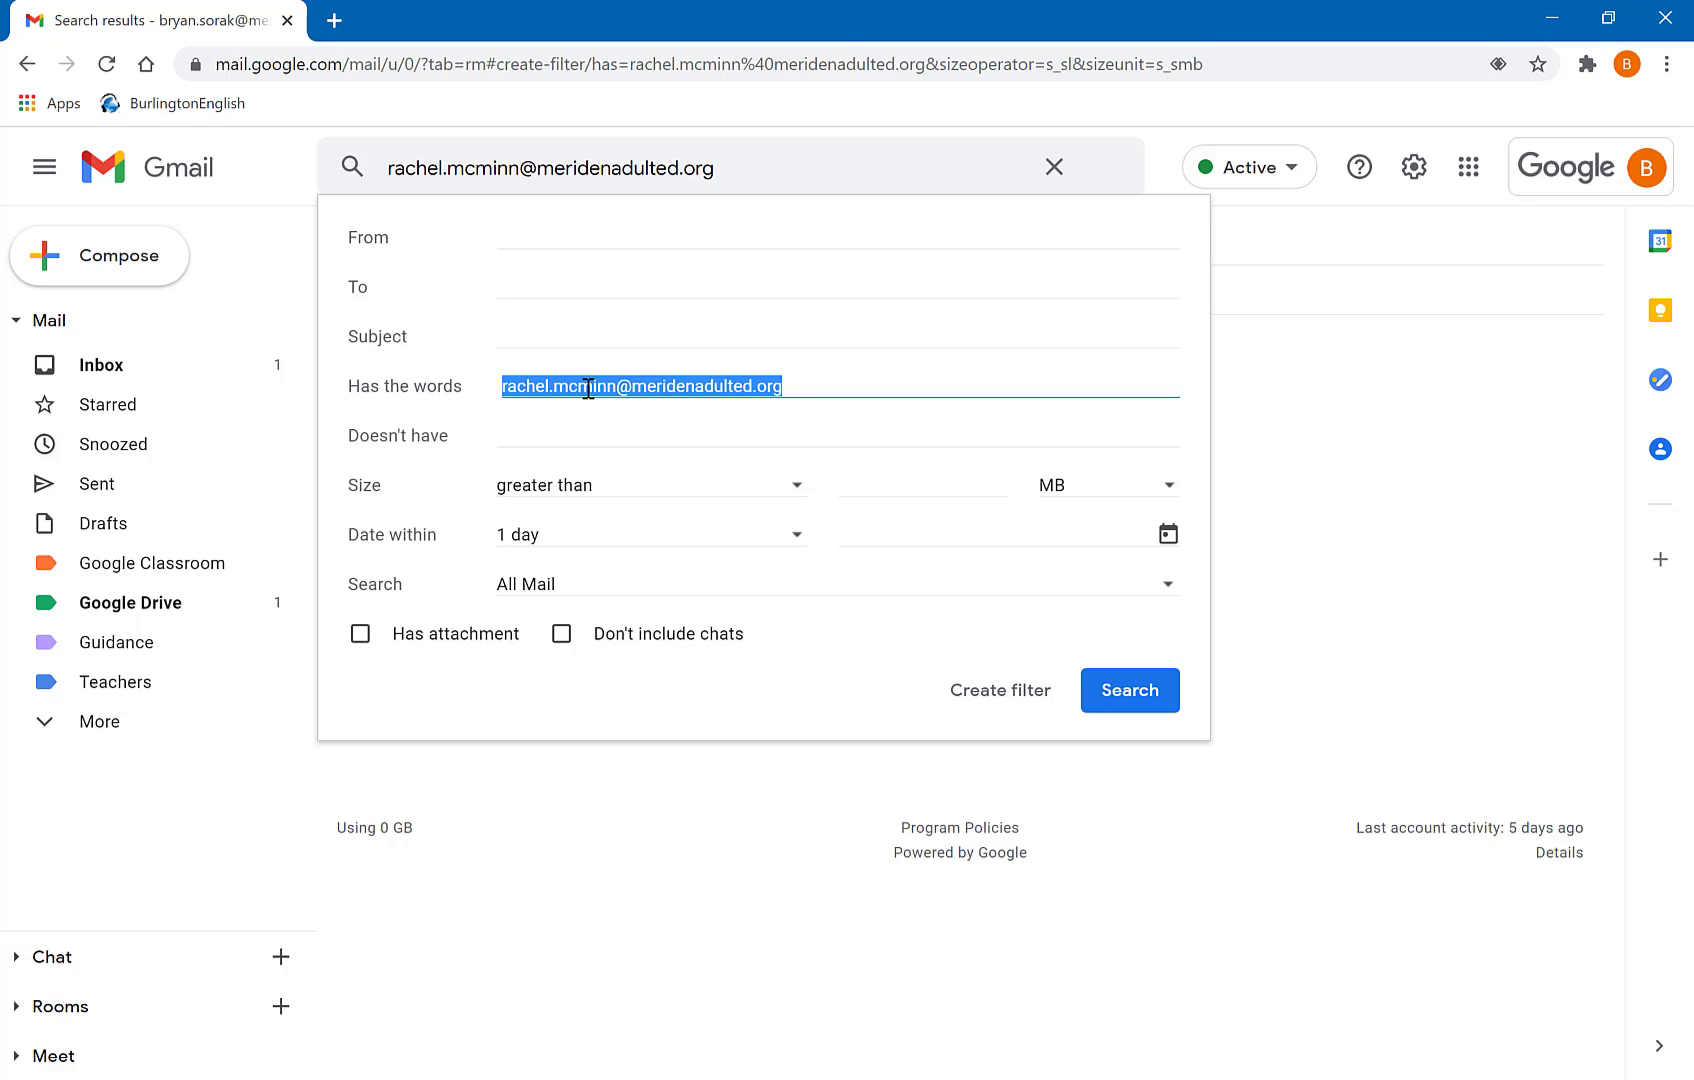
pyautogui.click(512, 243)
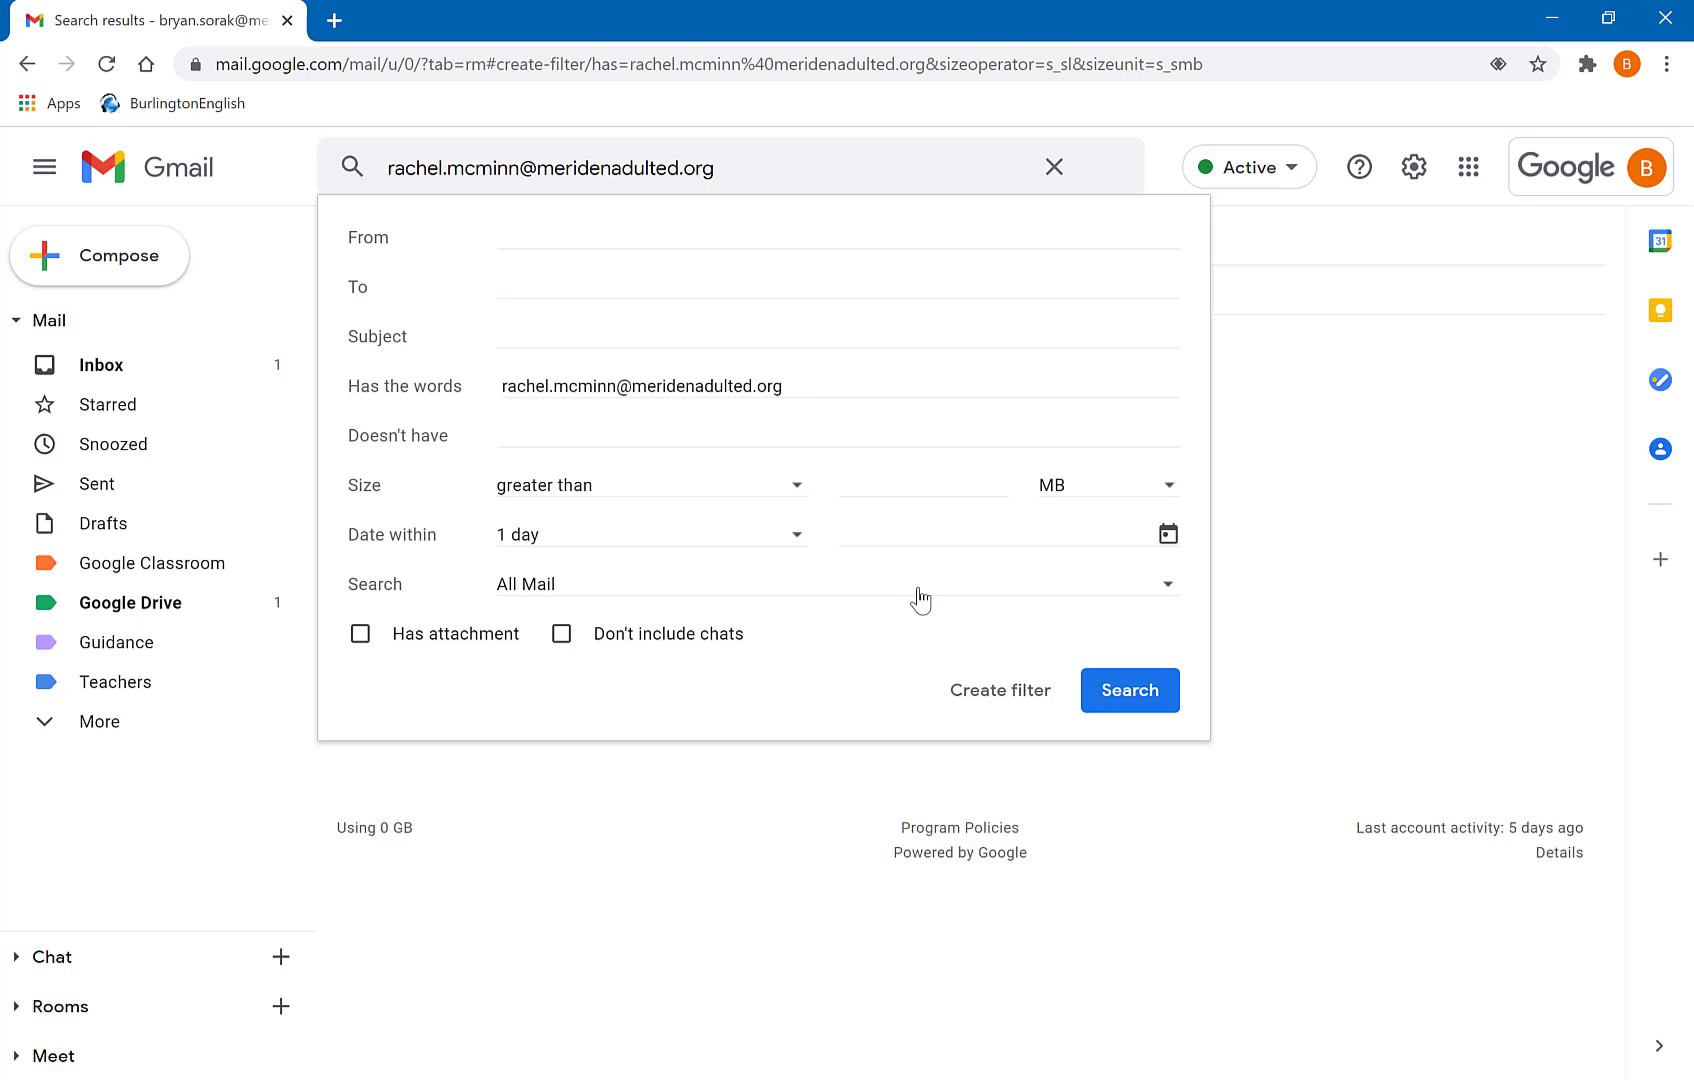
pyautogui.click(993, 698)
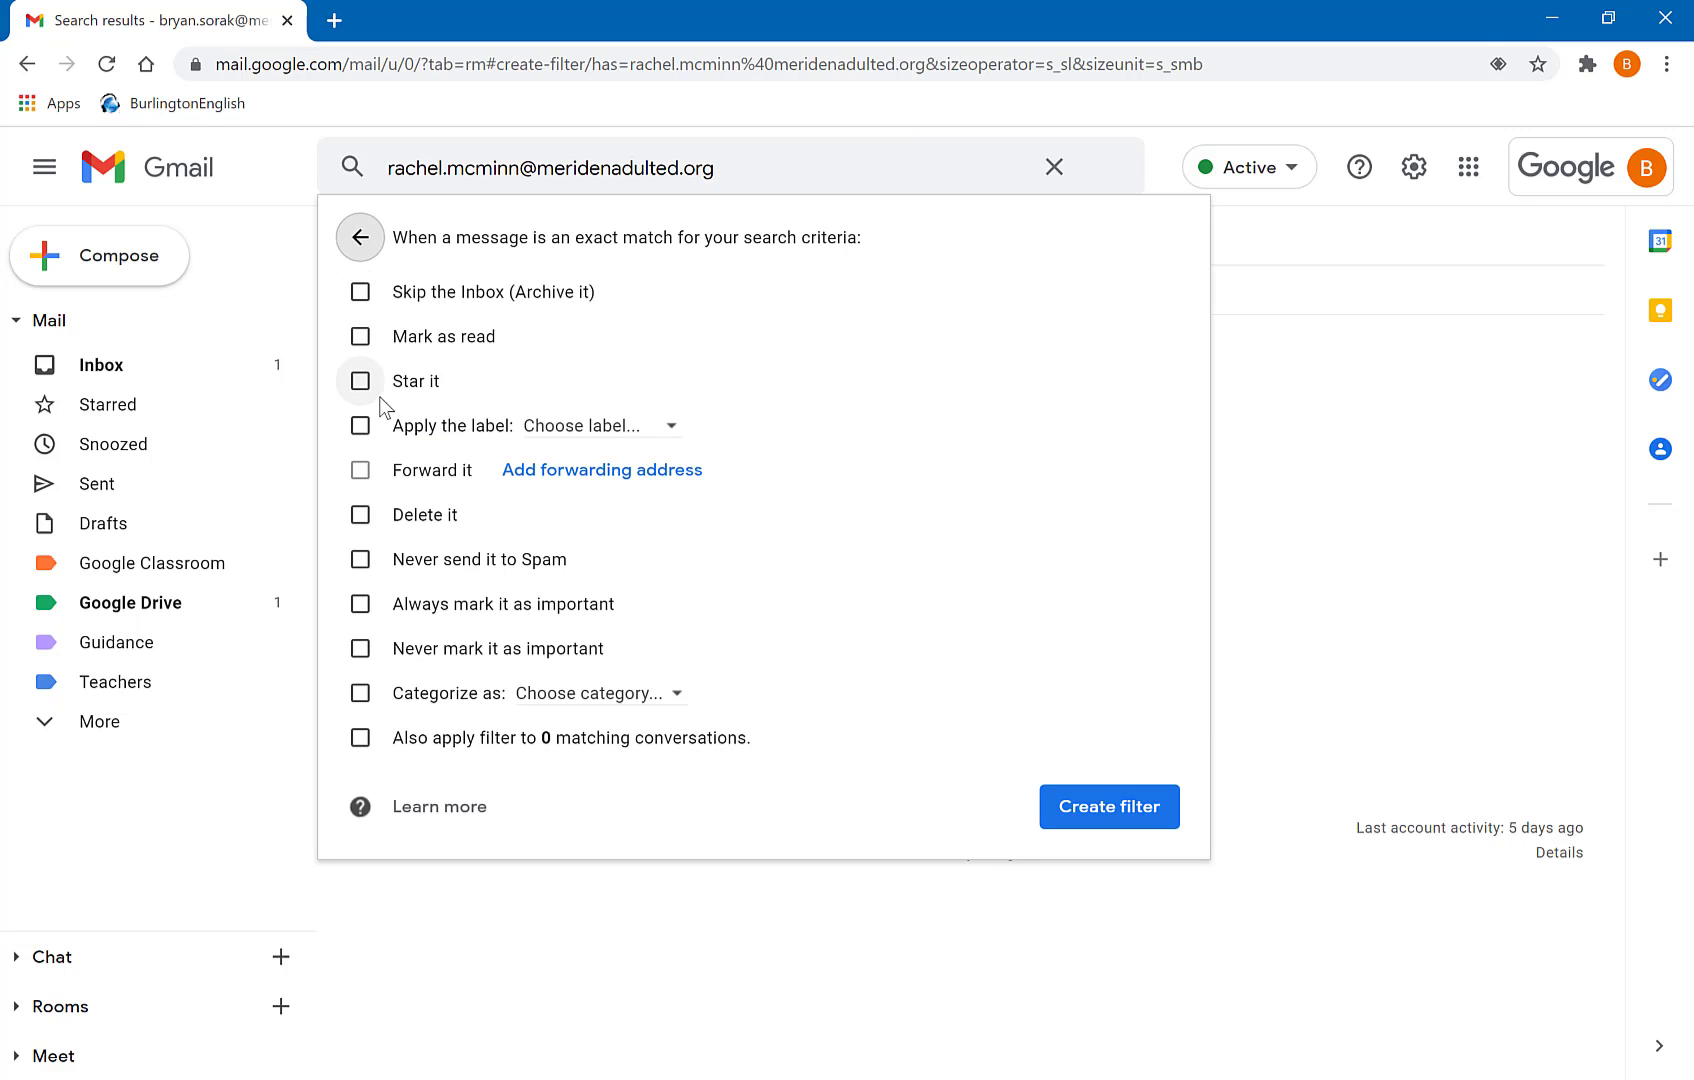
# - Make the filter apply Teachers, always mark important, never send to Spam, and cover existing conversations
pyautogui.click(600, 428)
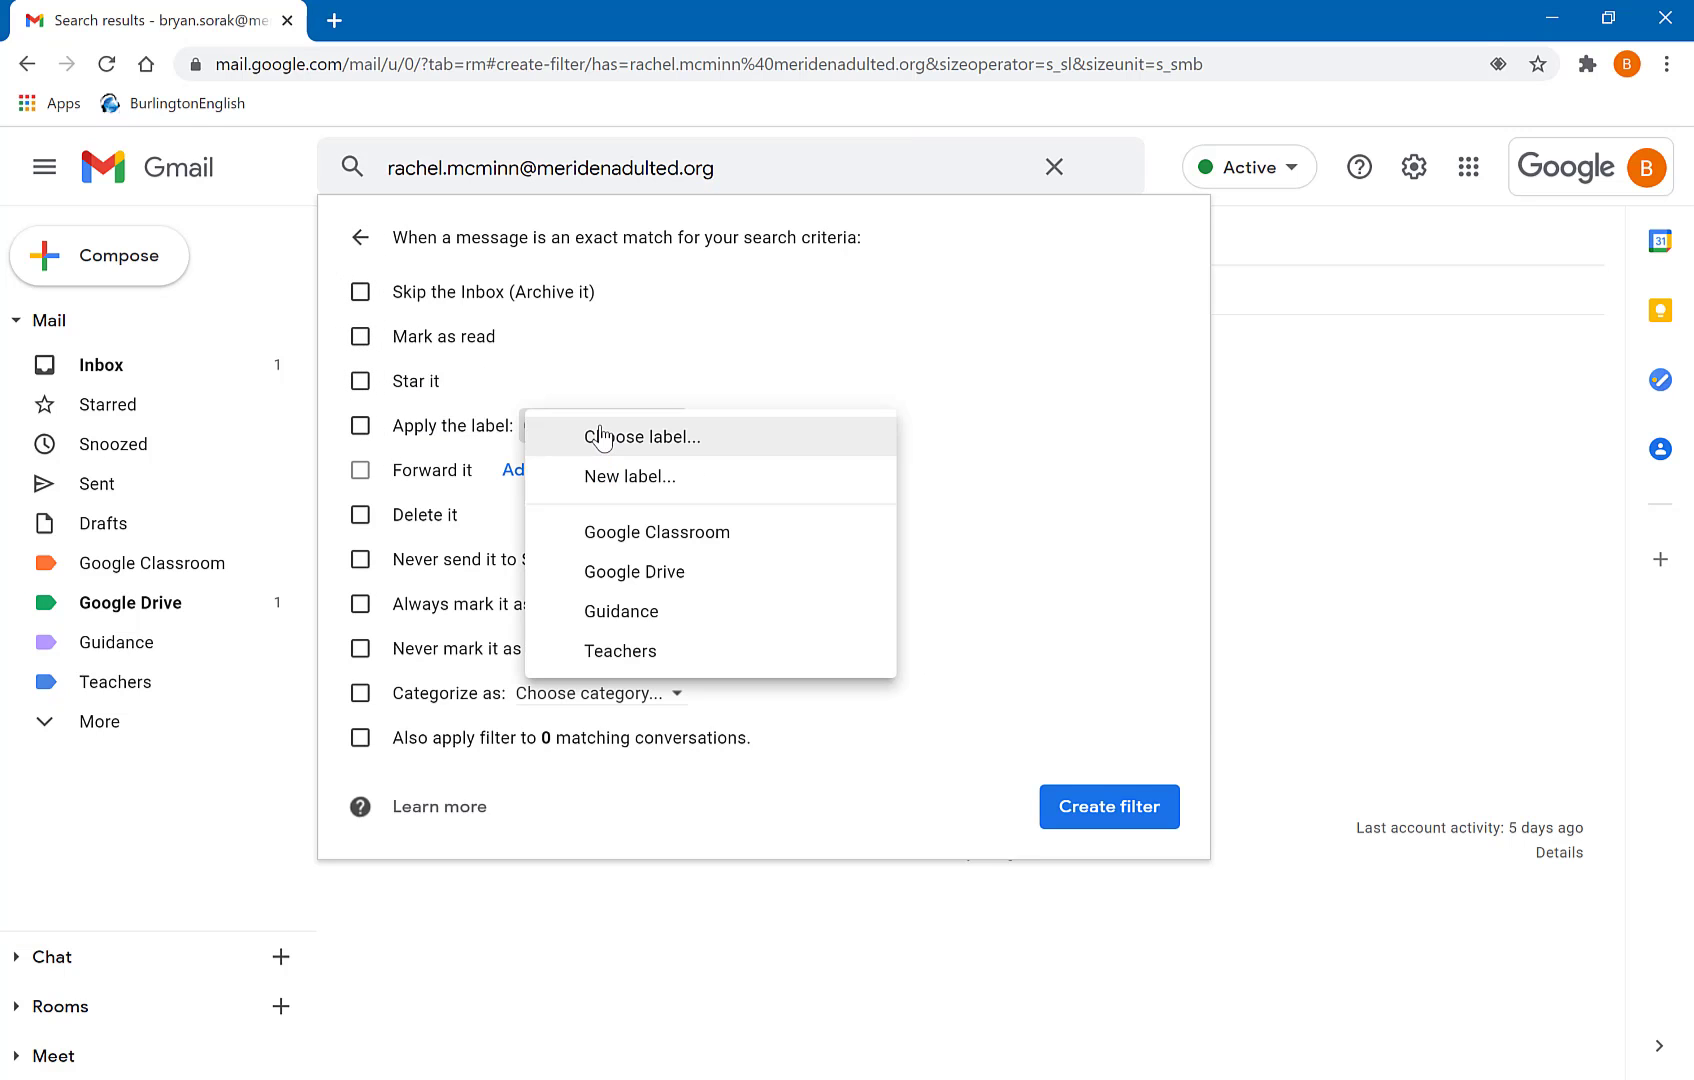
pyautogui.click(665, 648)
pyautogui.click(359, 601)
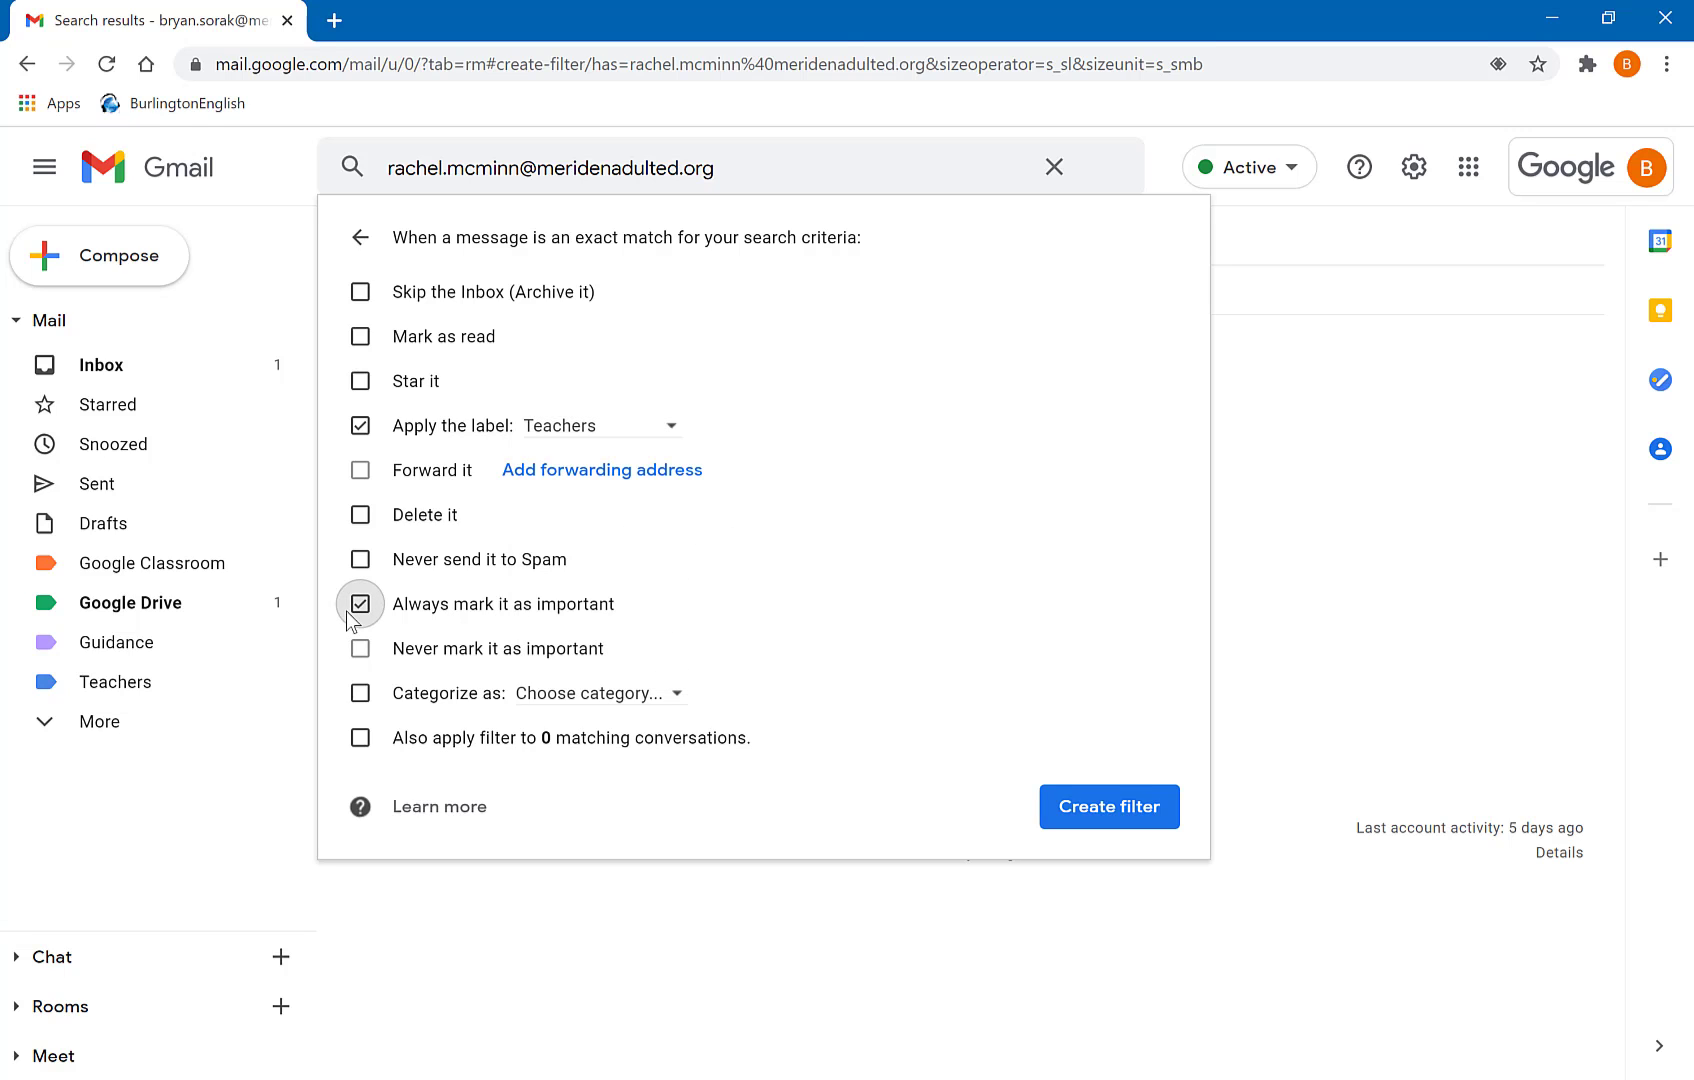
pyautogui.click(360, 559)
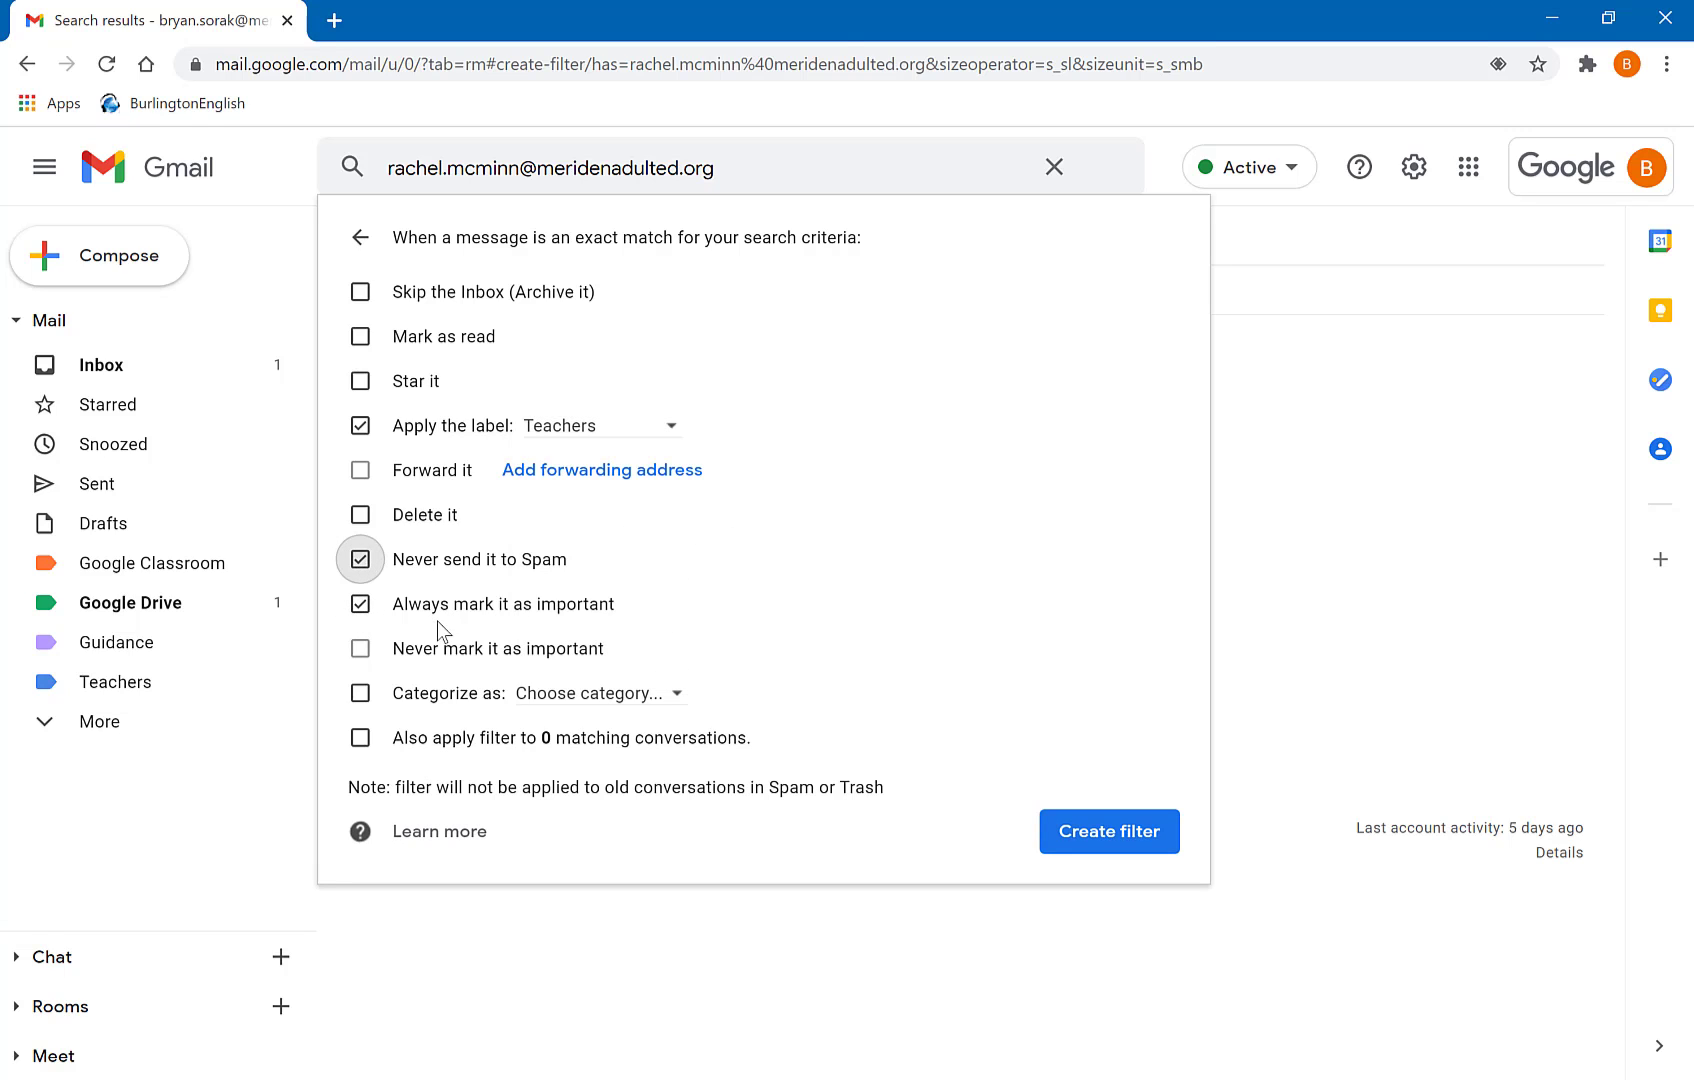
pyautogui.click(361, 738)
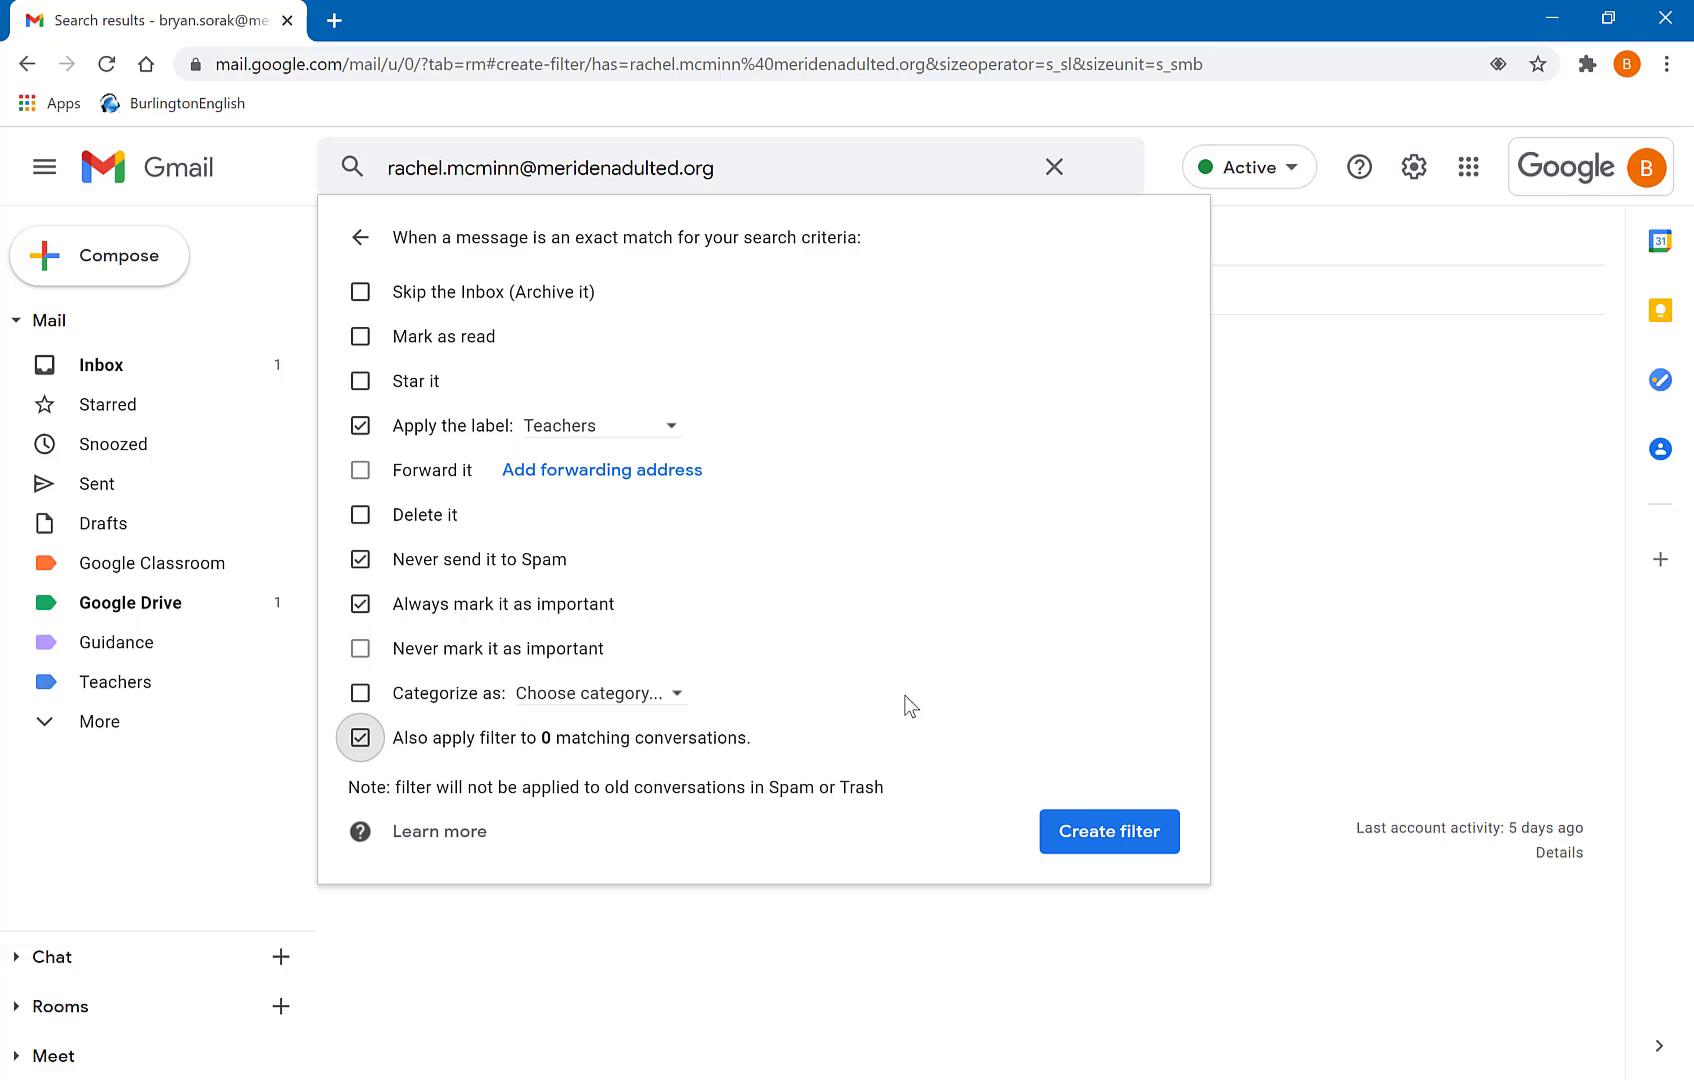
pyautogui.click(1110, 831)
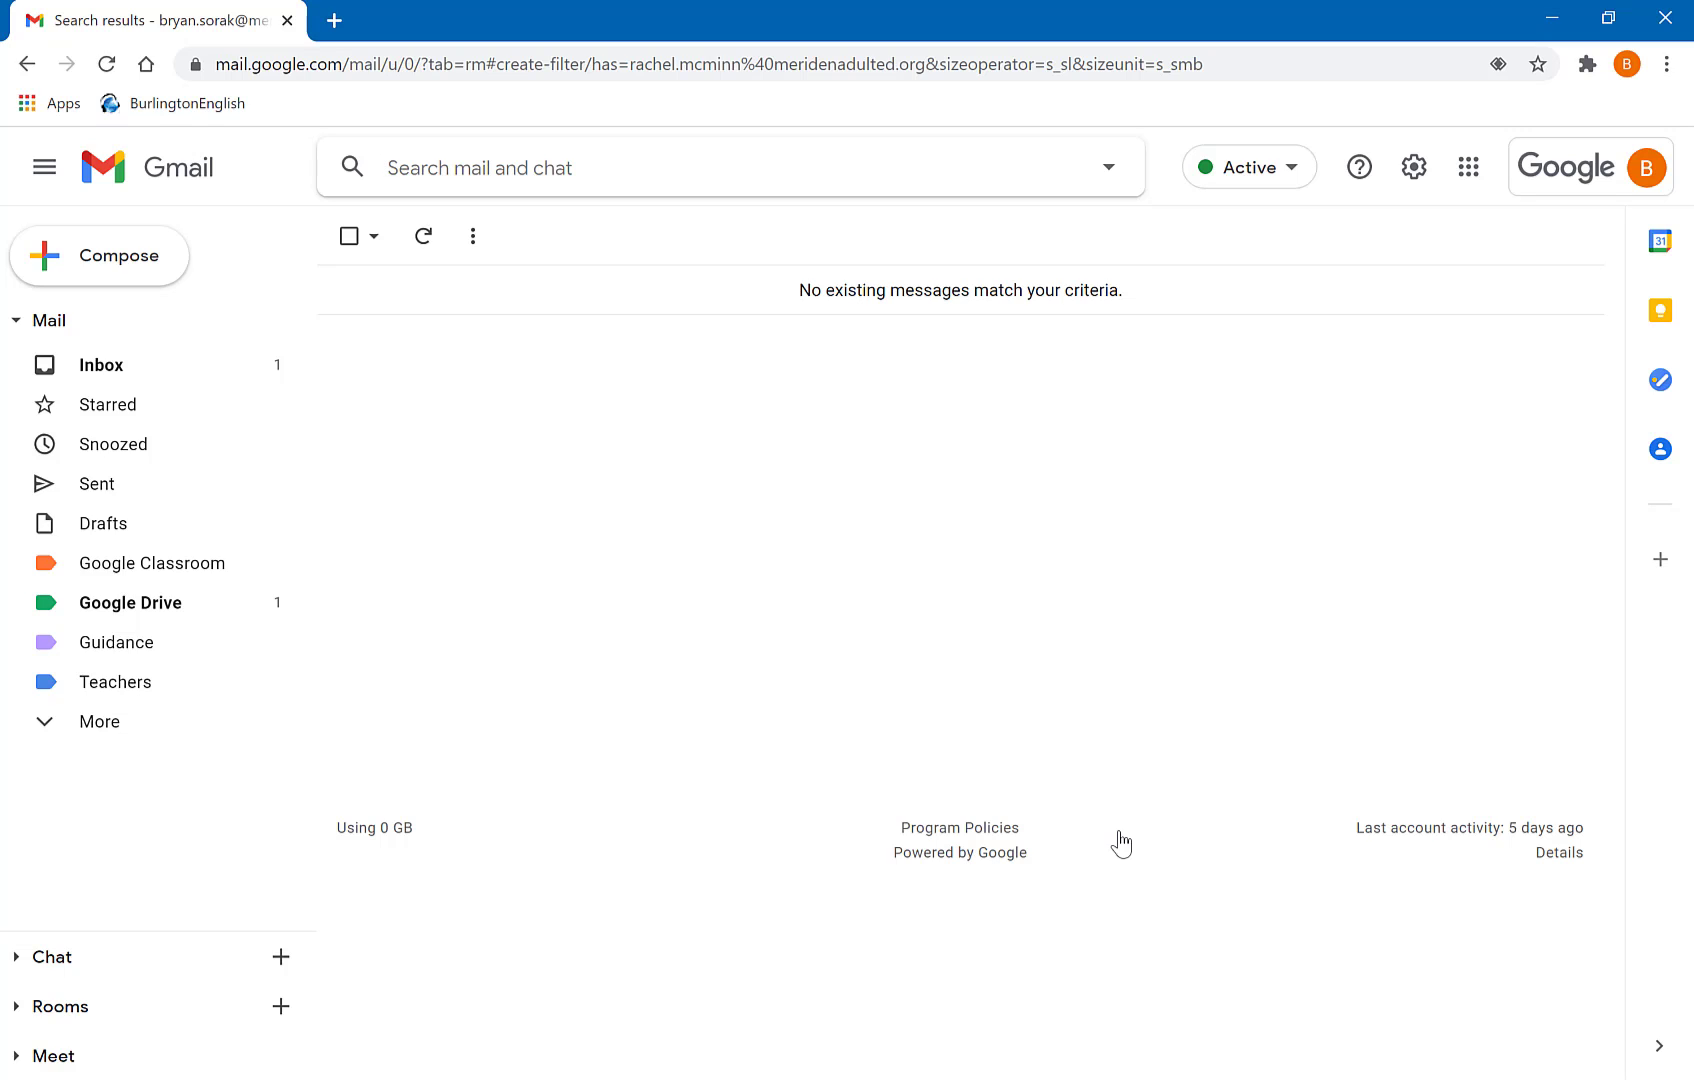